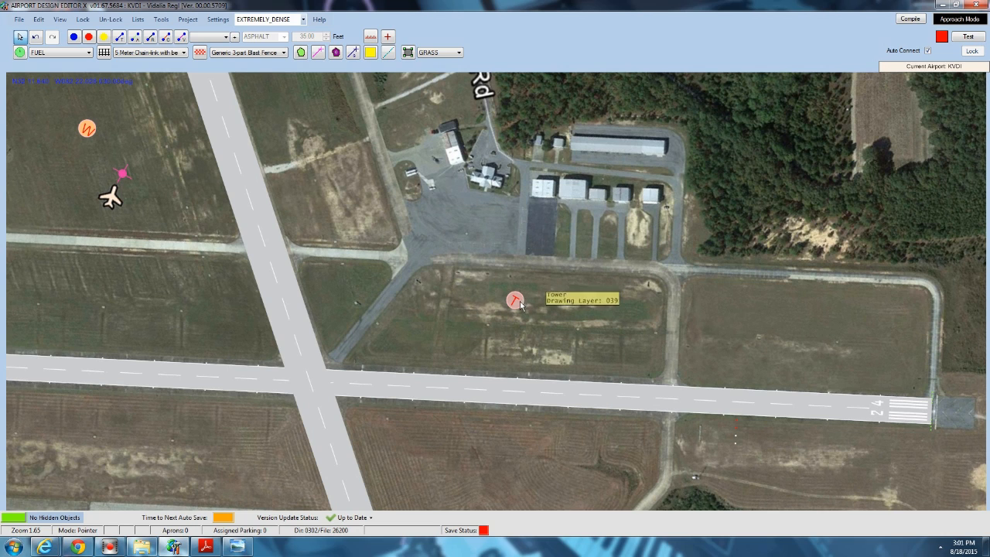
Move the tower marker from the grass infield to the woods beside Airport Rd, above the hangars.
drag(516, 300, 526, 112)
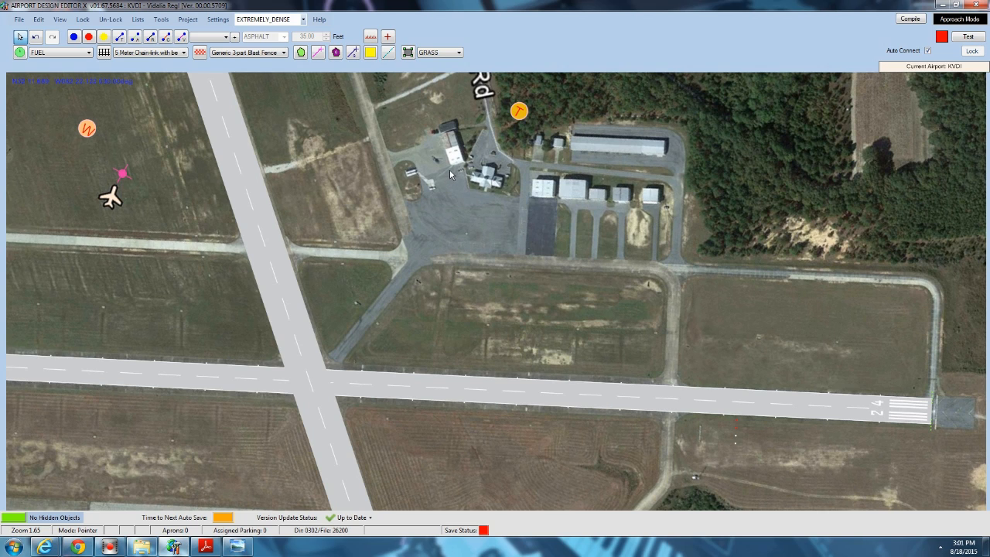
drag(459, 172, 459, 220)
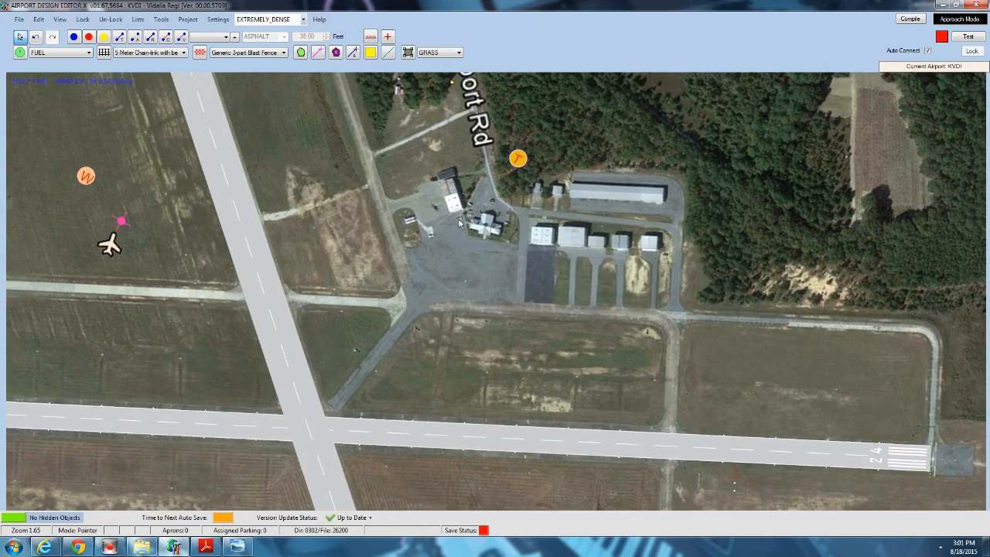
scroll(459, 221, up, 4)
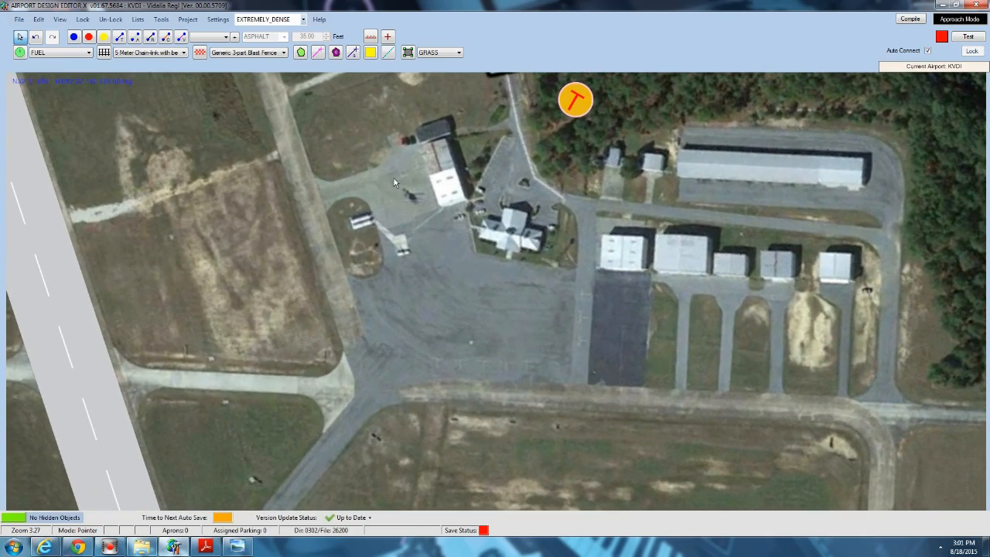
Examine the airport's runways, taxiways and apron against the aerial background image, including runway 06/24.
scroll(448, 203, down, 6)
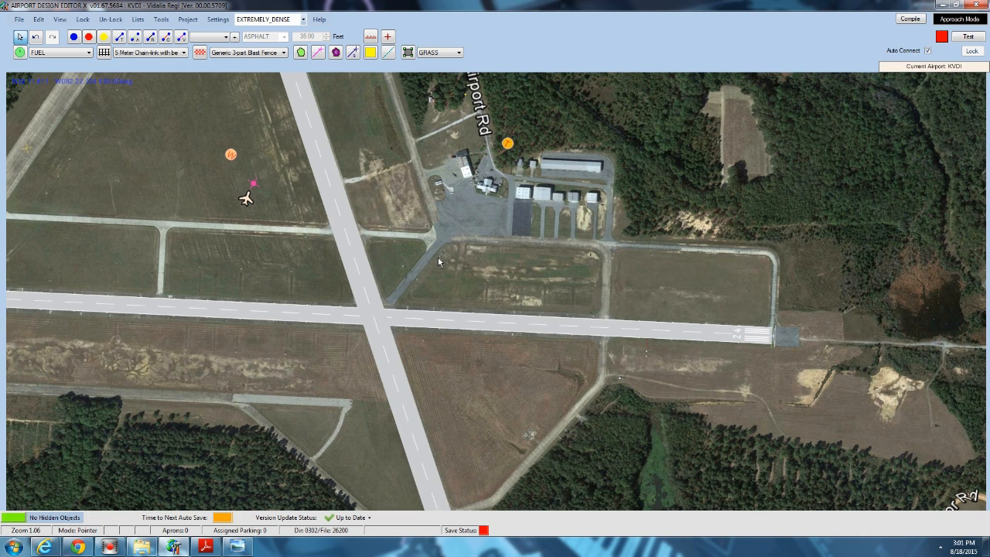
mouse_move(324, 198)
scroll(421, 106, down, 3)
mouse_move(421, 107)
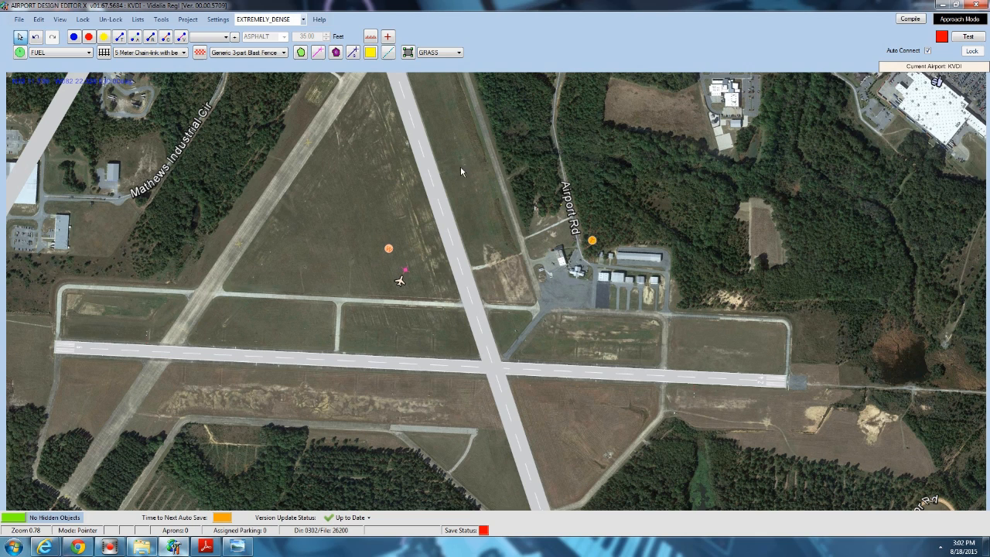
mouse_move(424, 145)
scroll(549, 302, up, 5)
right_drag(593, 323, 344, 124)
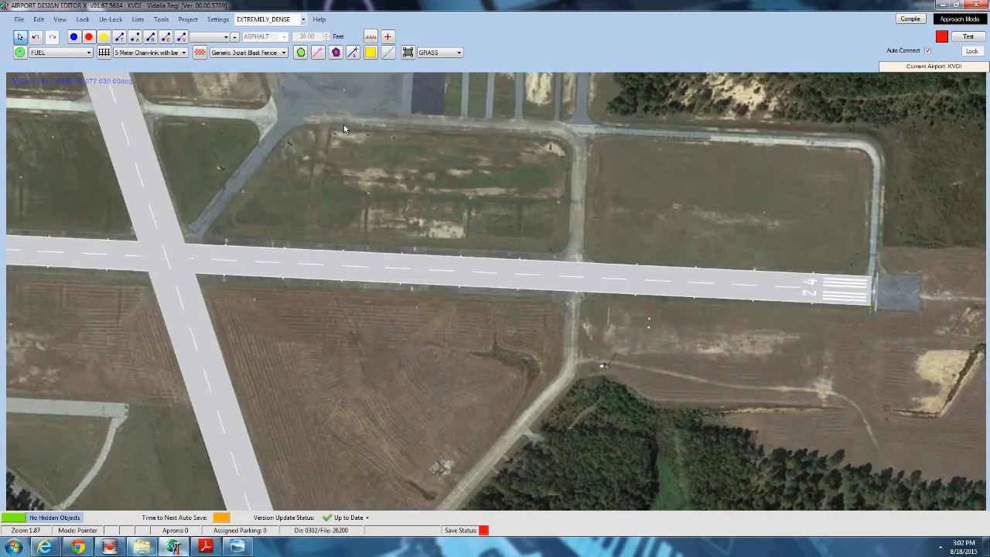
scroll(380, 140, down, 5)
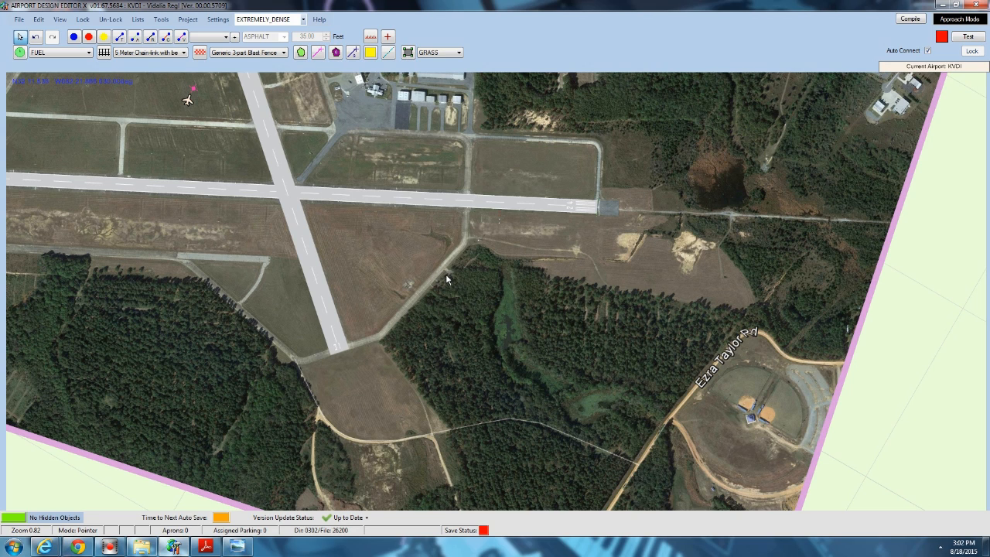
mouse_move(414, 205)
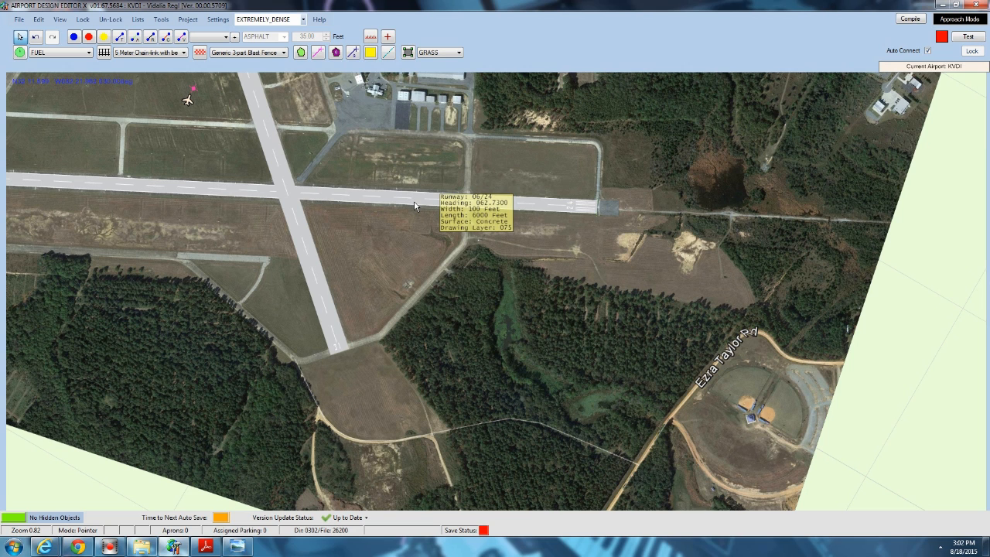
drag(397, 167, 394, 252)
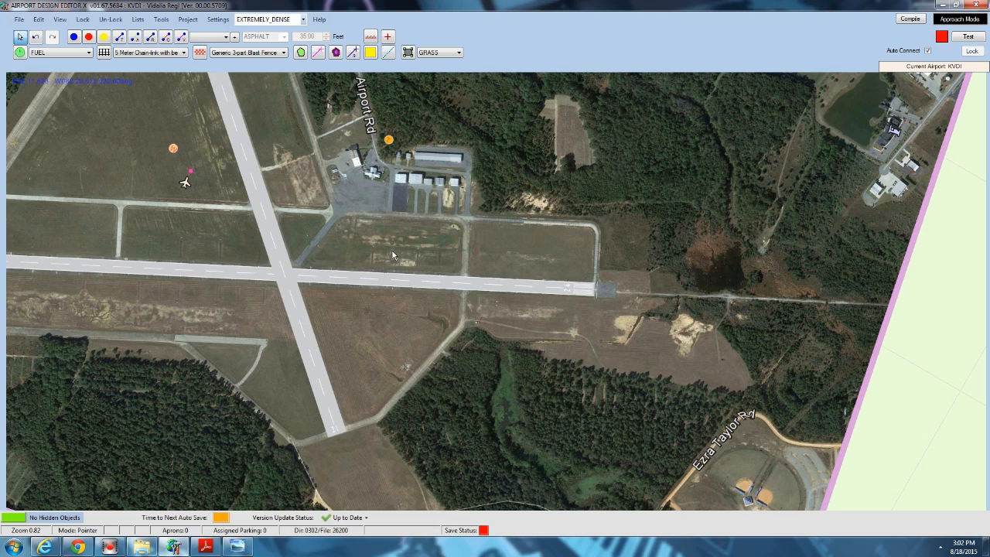
scroll(398, 250, up, 5)
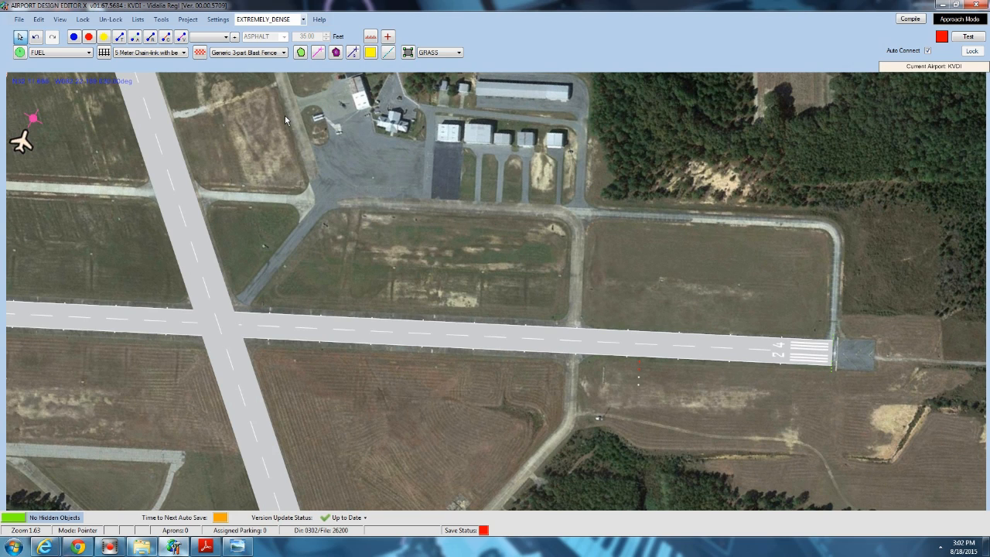
click(283, 334)
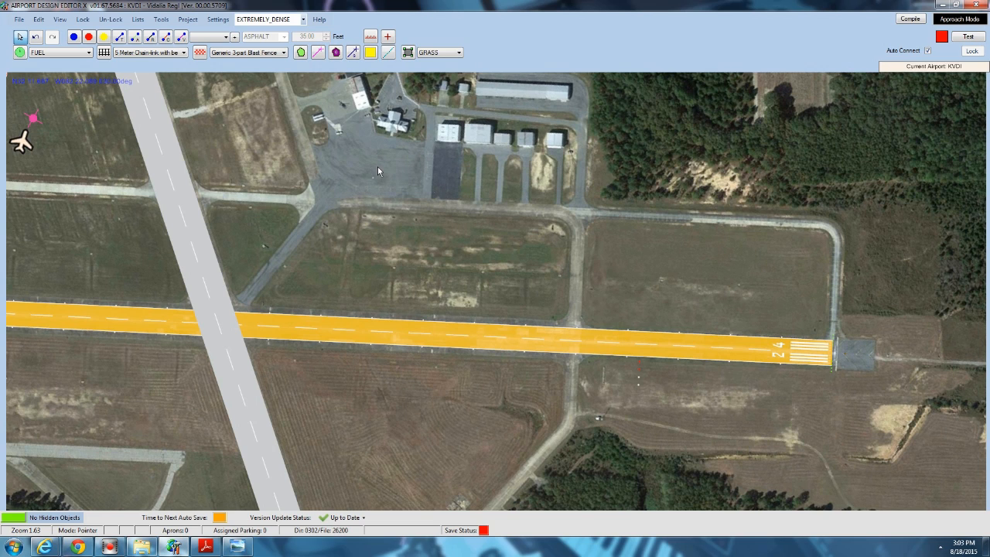
click(315, 128)
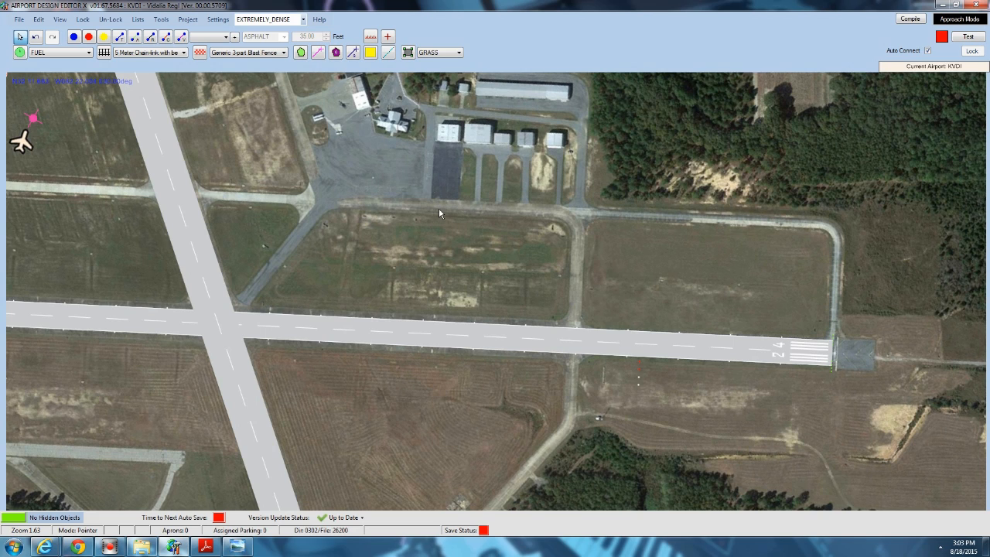
Open the properties of runway 06/24 and move the dialog clear of the runway's numbered end.
scroll(439, 207, up, 3)
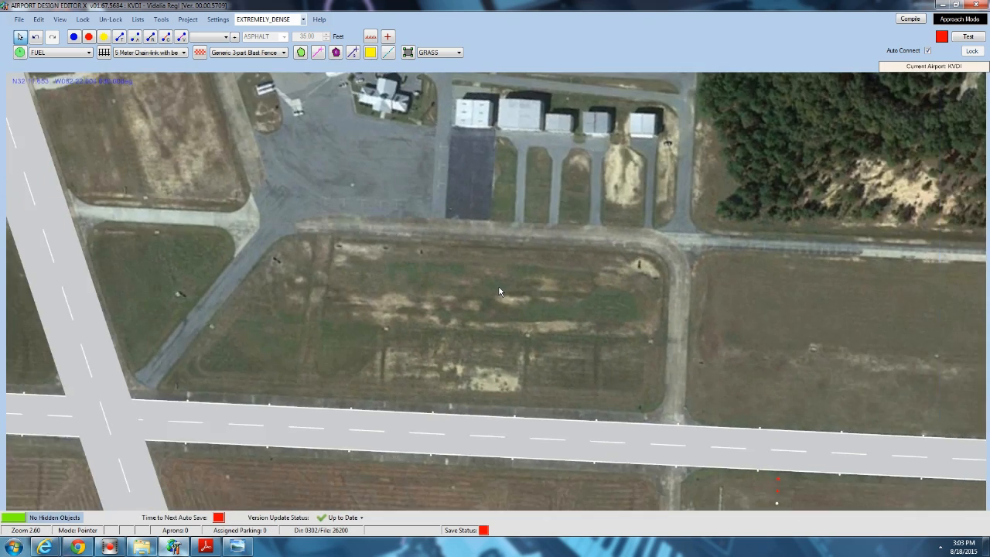
scroll(499, 291, down, 3)
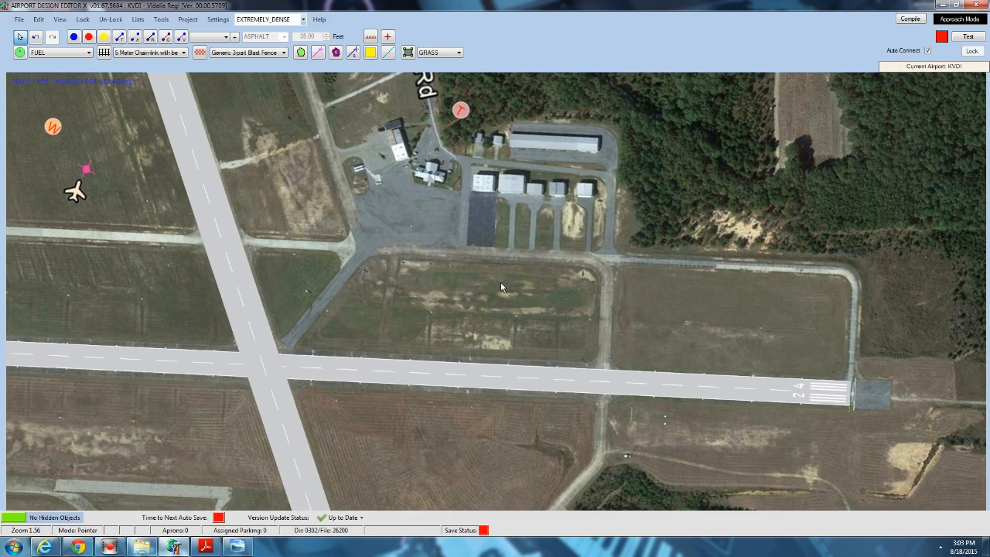
scroll(424, 221, up, 2)
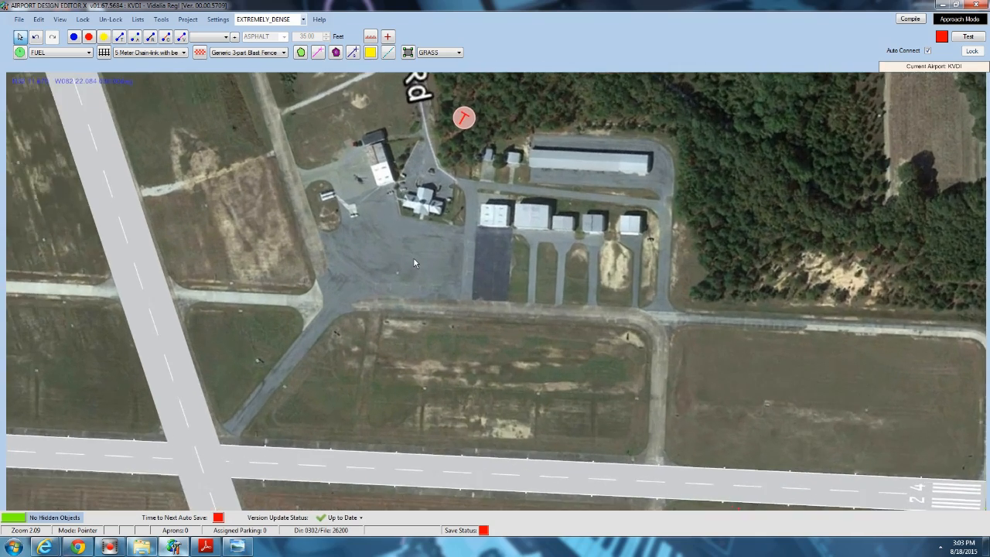
scroll(413, 259, up, 2)
drag(585, 437, 205, 31)
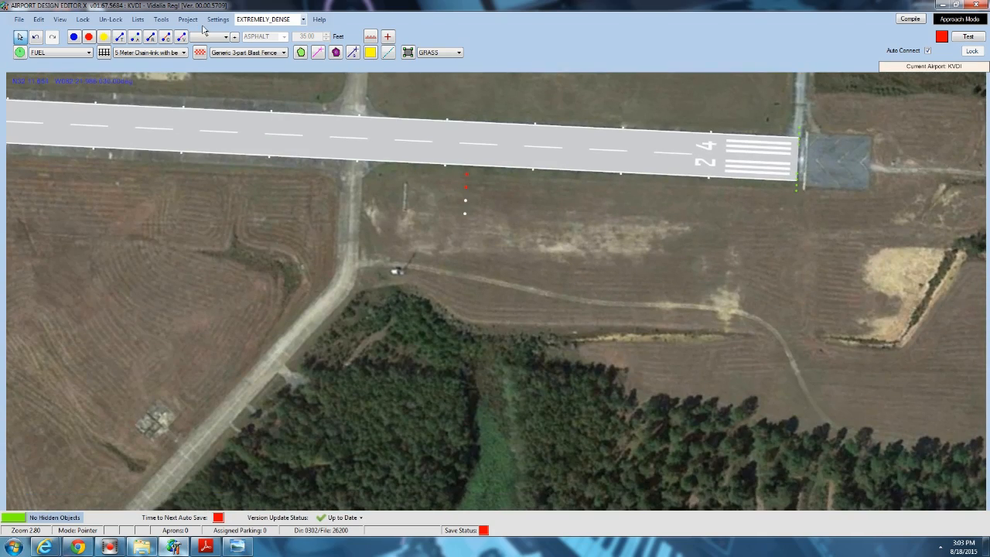
drag(587, 250, 447, 388)
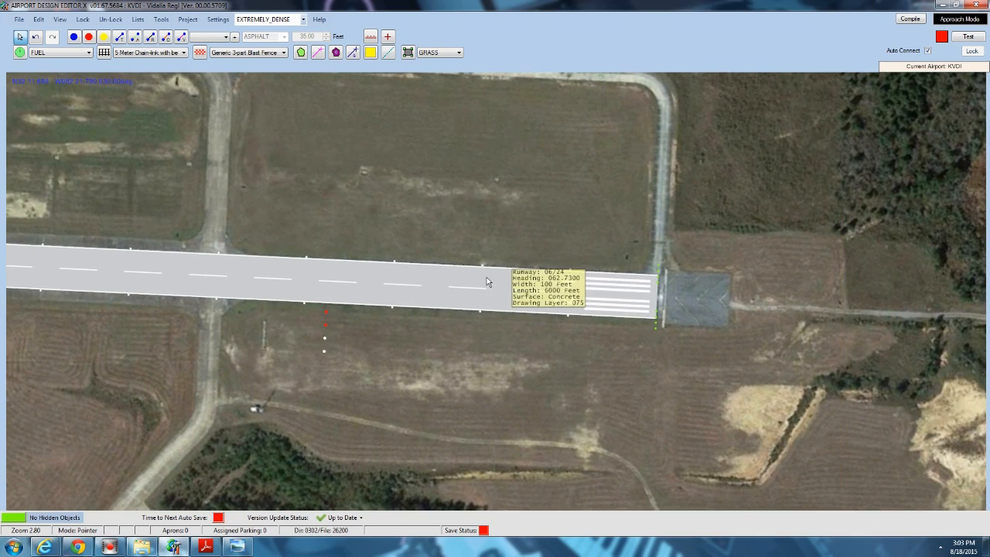
click(488, 276)
double_click(488, 276)
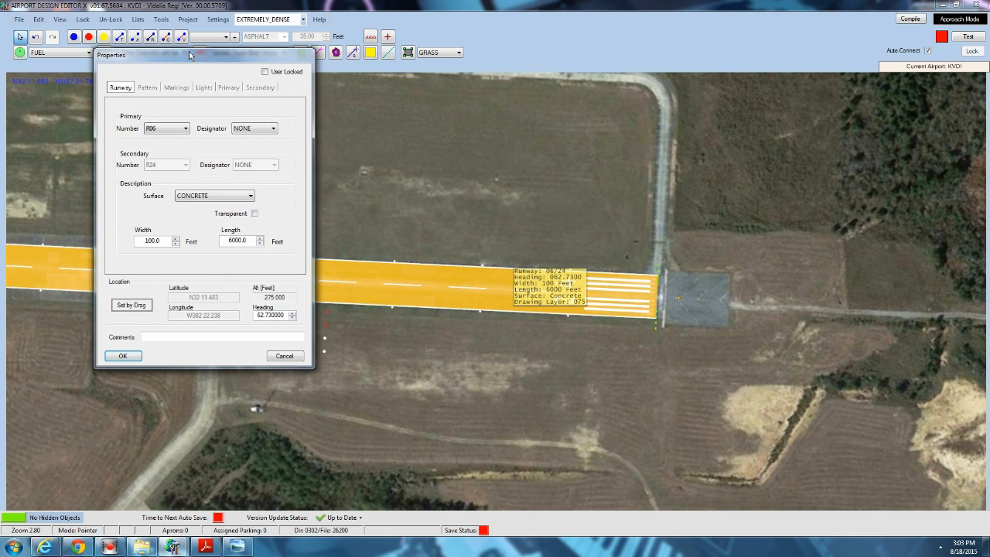
drag(188, 52, 229, 58)
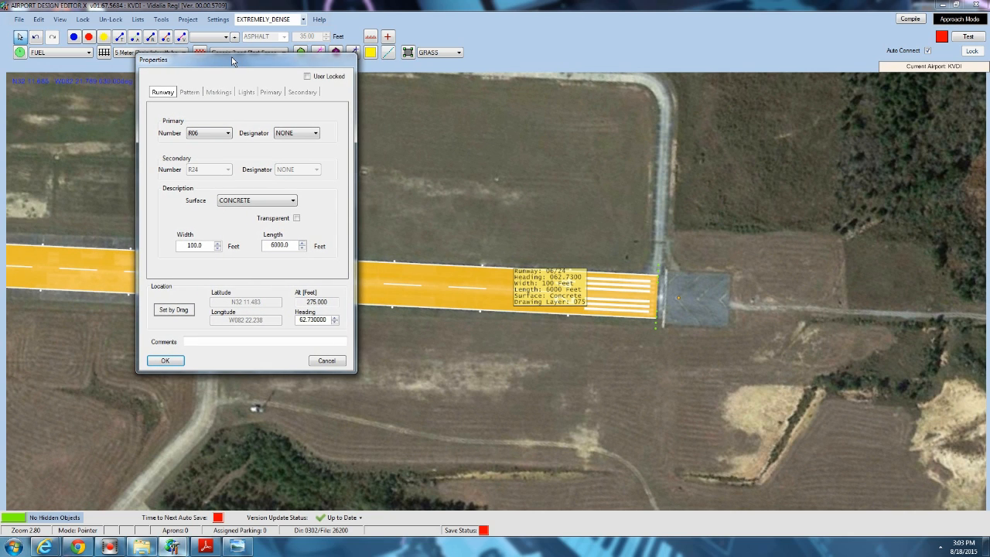
Try WATER as the runway's surface type and set it back to CONCRETE.
click(257, 202)
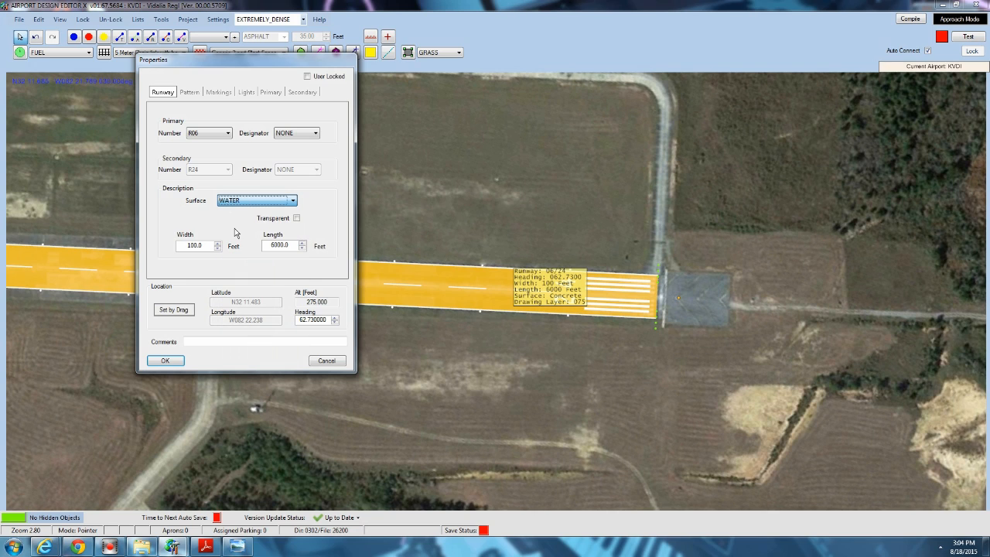
click(236, 226)
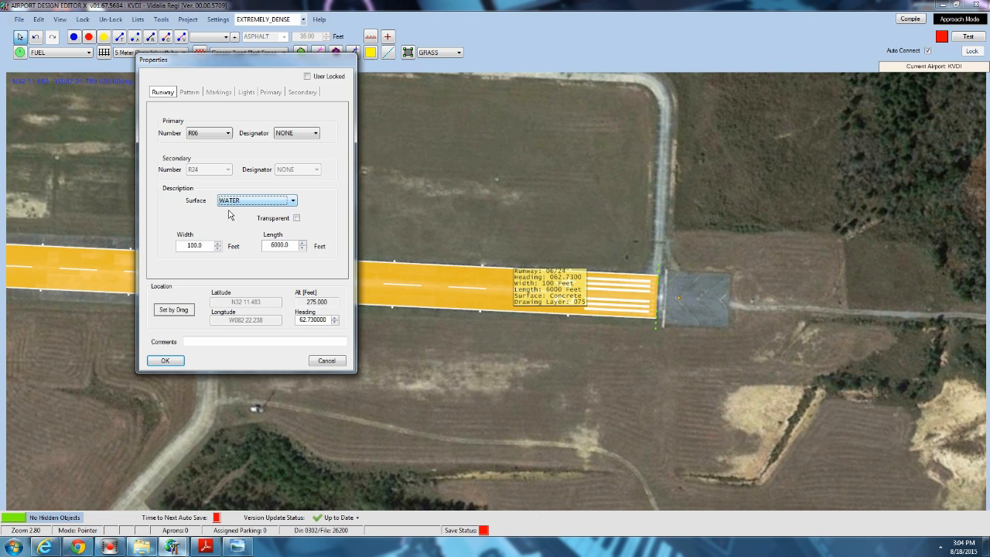
click(290, 204)
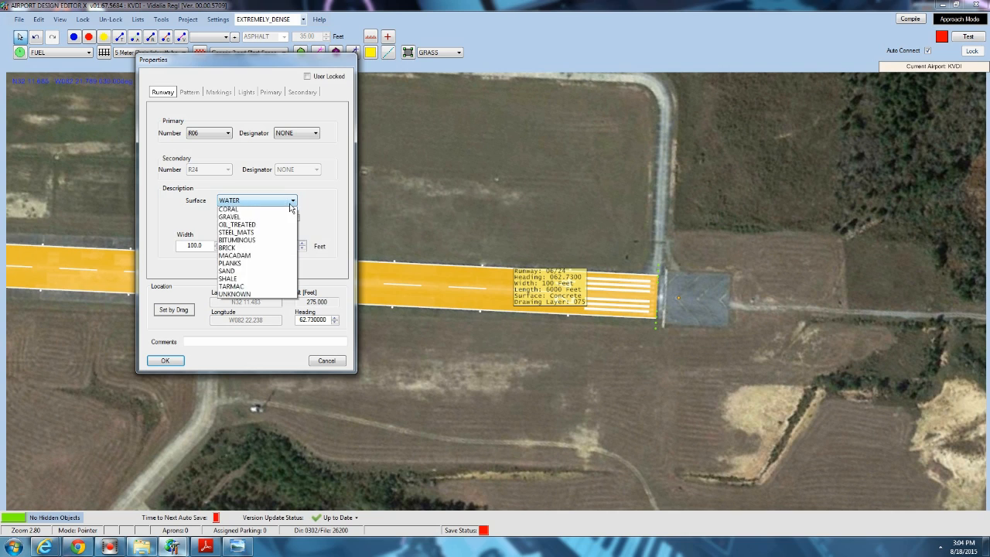
click(274, 210)
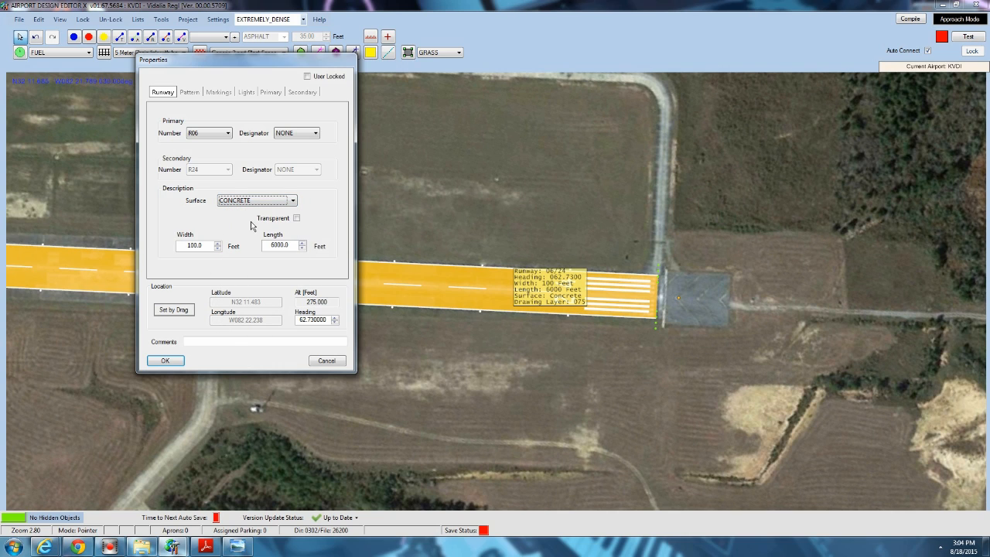
click(229, 134)
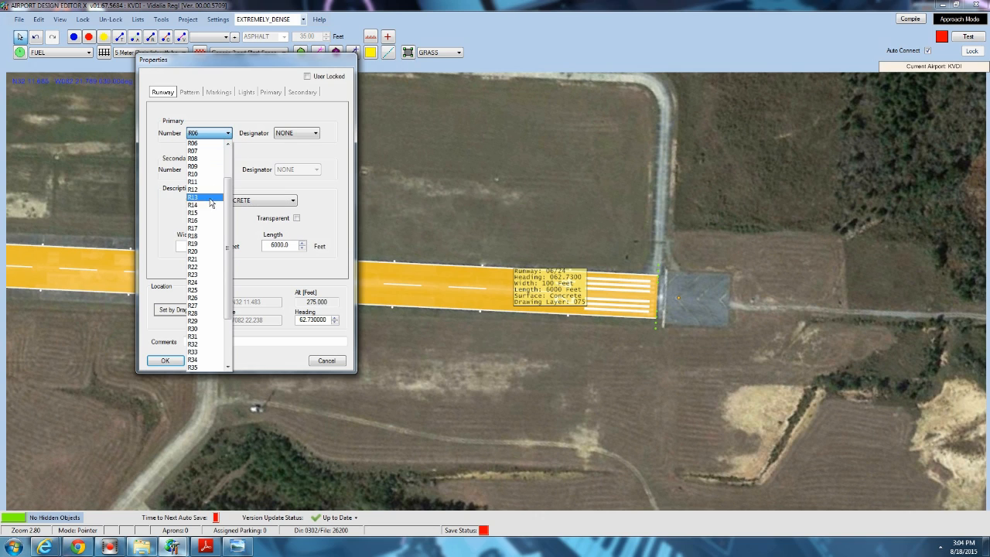
click(207, 149)
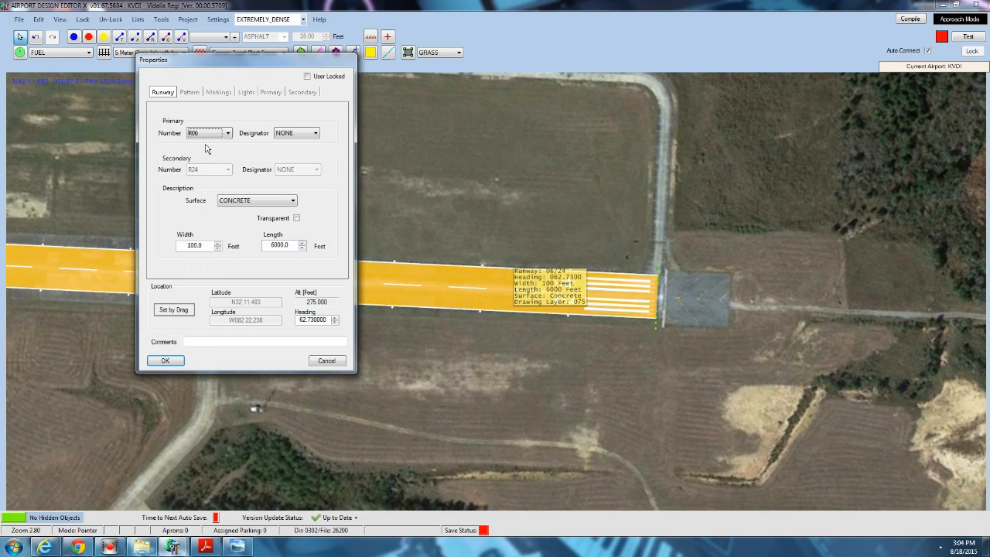
click(79, 548)
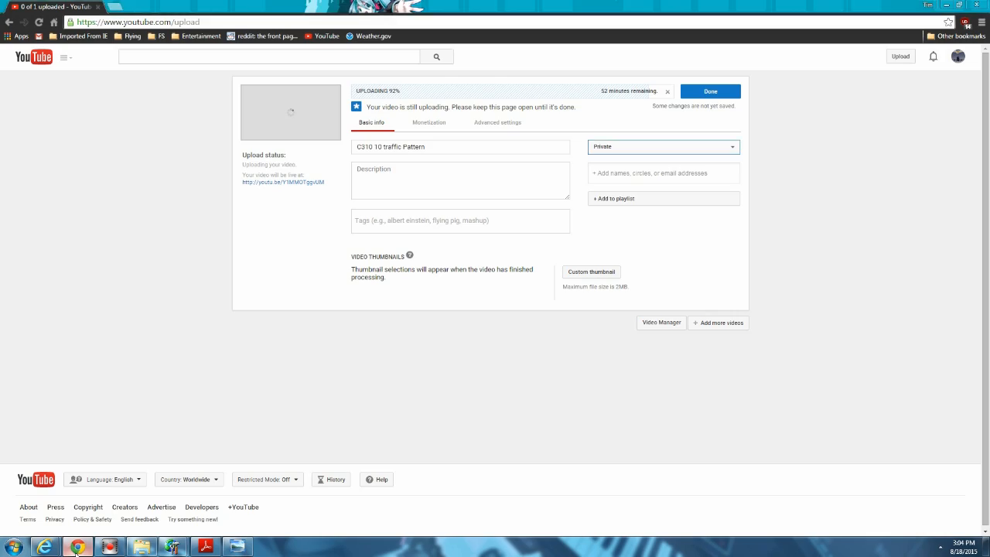
click(79, 547)
mouse_move(46, 547)
click(147, 491)
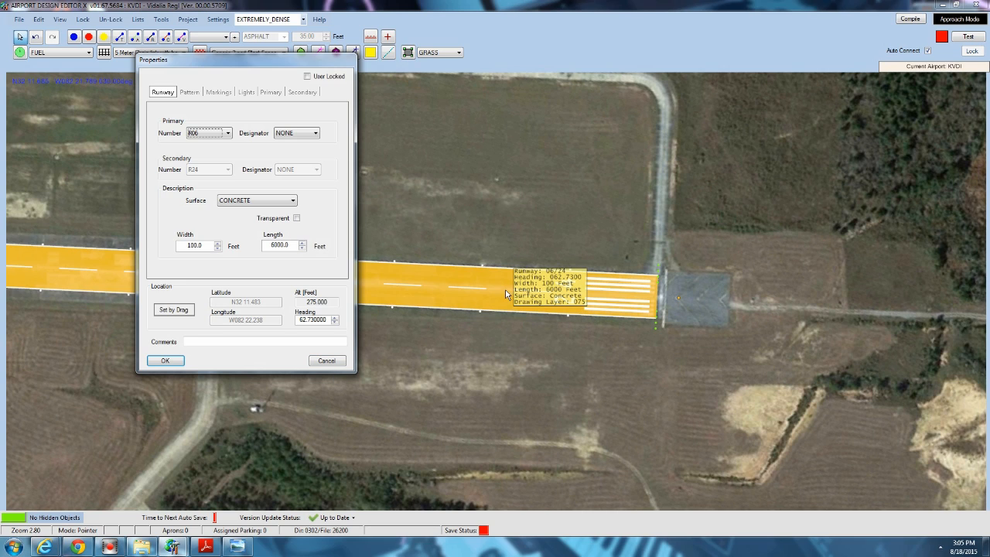
click(215, 134)
Set landing to NO for the primary end in the runway's pattern settings.
click(193, 91)
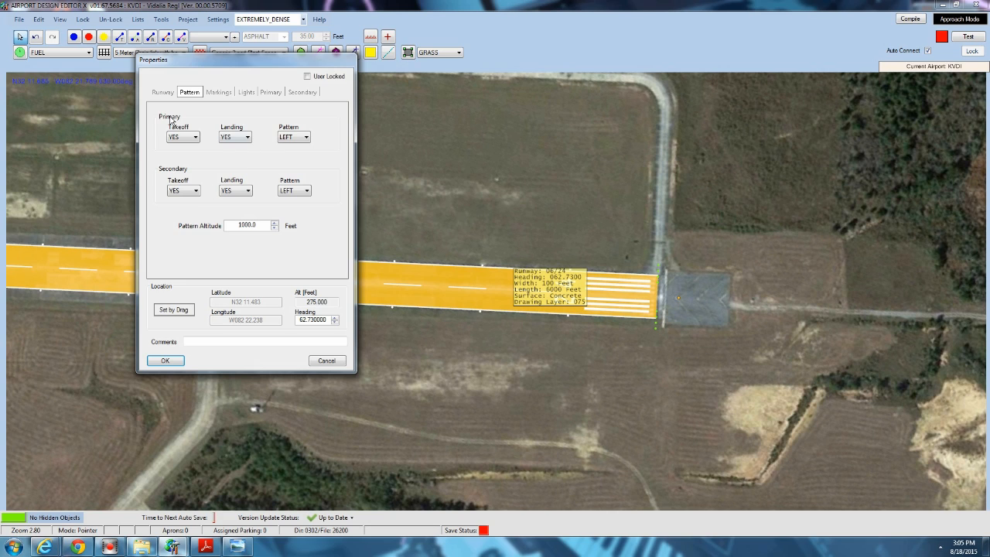
click(186, 191)
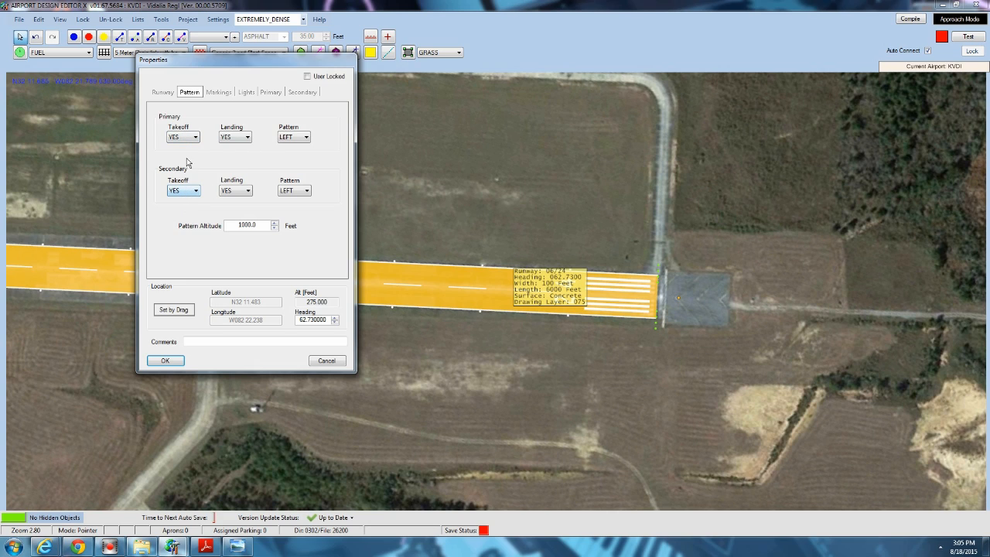
click(193, 193)
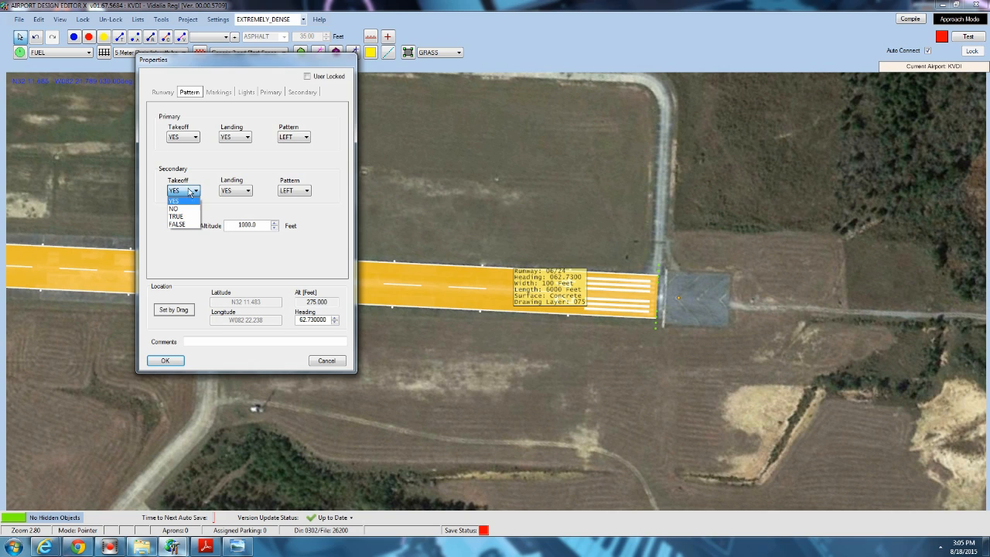
click(202, 175)
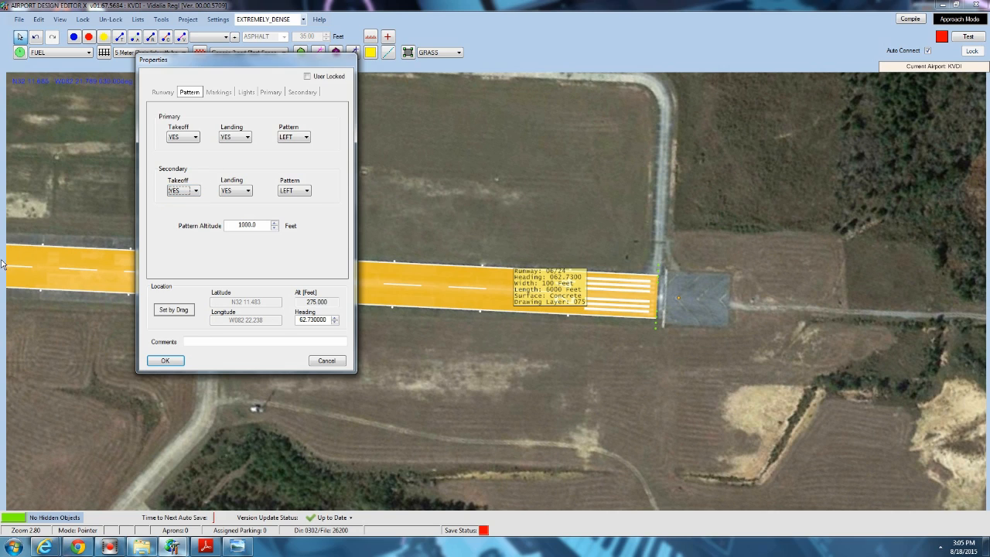
click(163, 92)
click(190, 92)
click(230, 137)
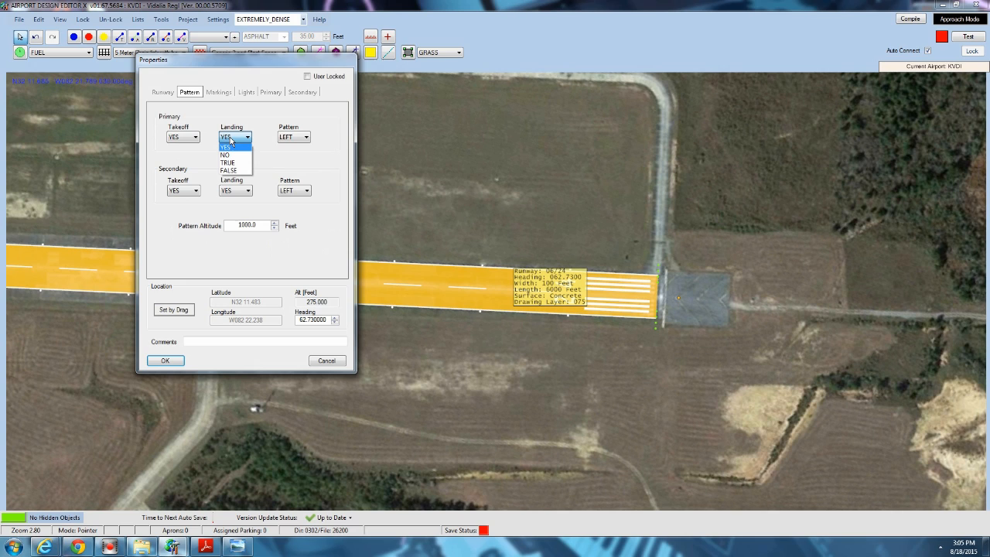
click(225, 154)
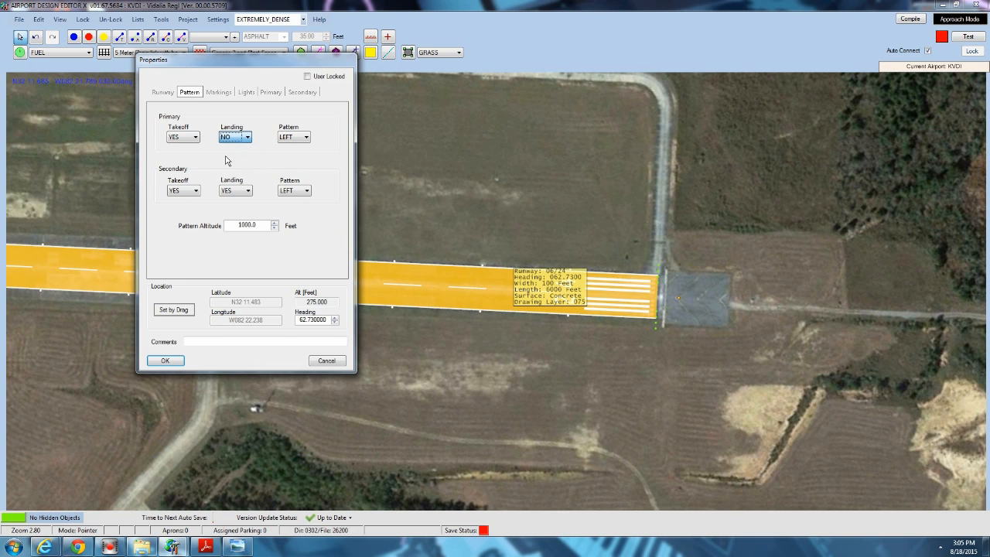
Try takeoff NO for the runway's secondary end and set it back to YES.
click(194, 191)
click(186, 208)
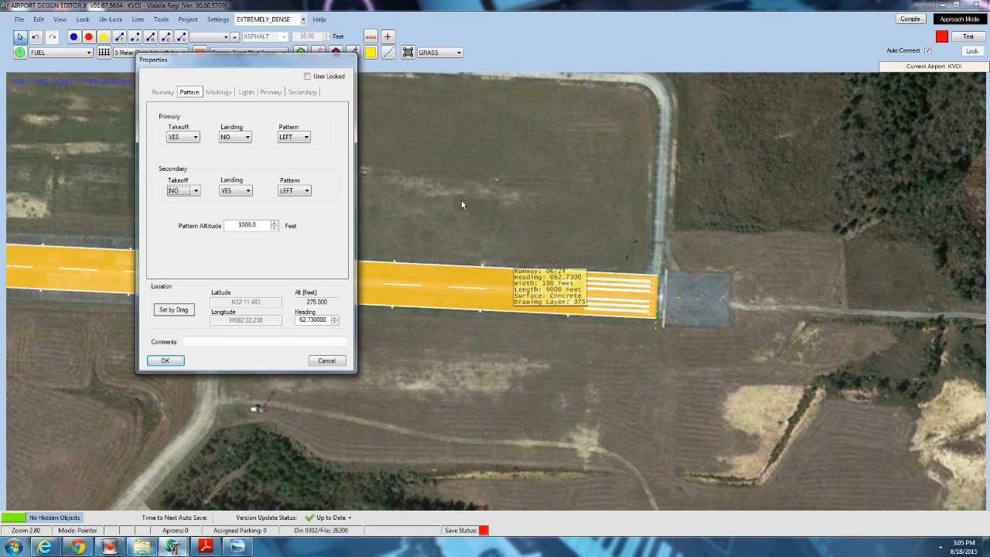
click(182, 191)
click(183, 203)
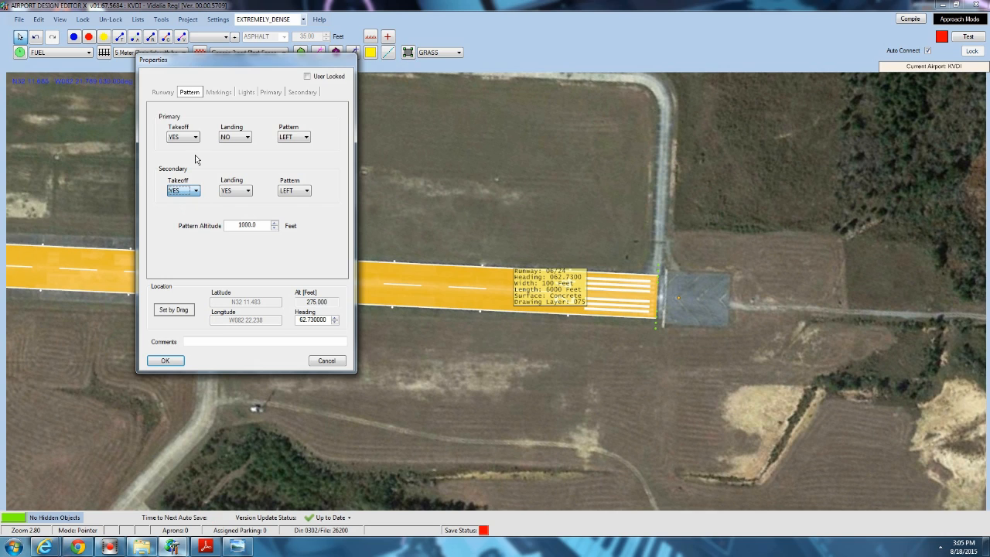
Set landing to YES and the pattern direction to LEFT for the runway's primary end.
click(225, 138)
click(226, 146)
click(289, 137)
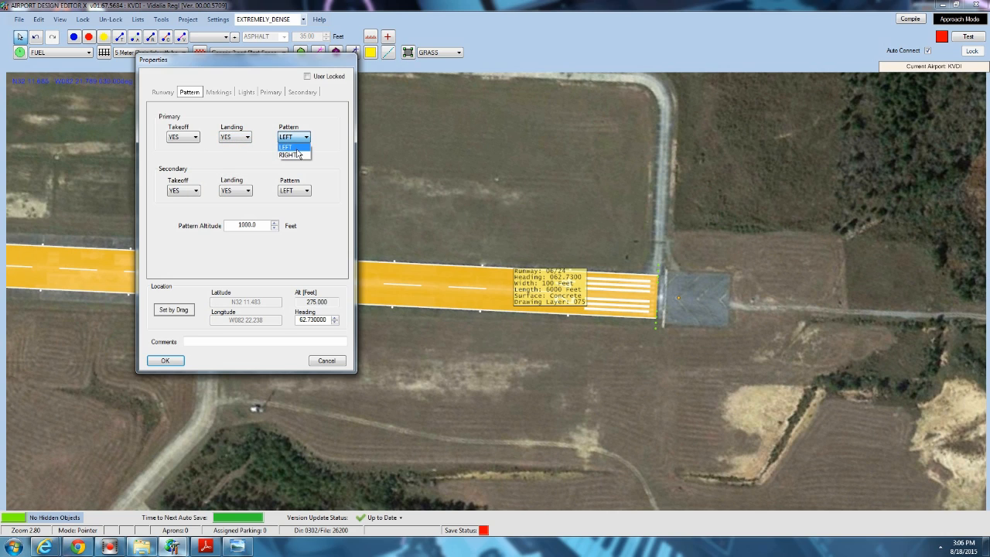
click(293, 146)
Bring up the runway's marking options, move the dialog aside, and try the Touchdown marking on and off.
click(220, 94)
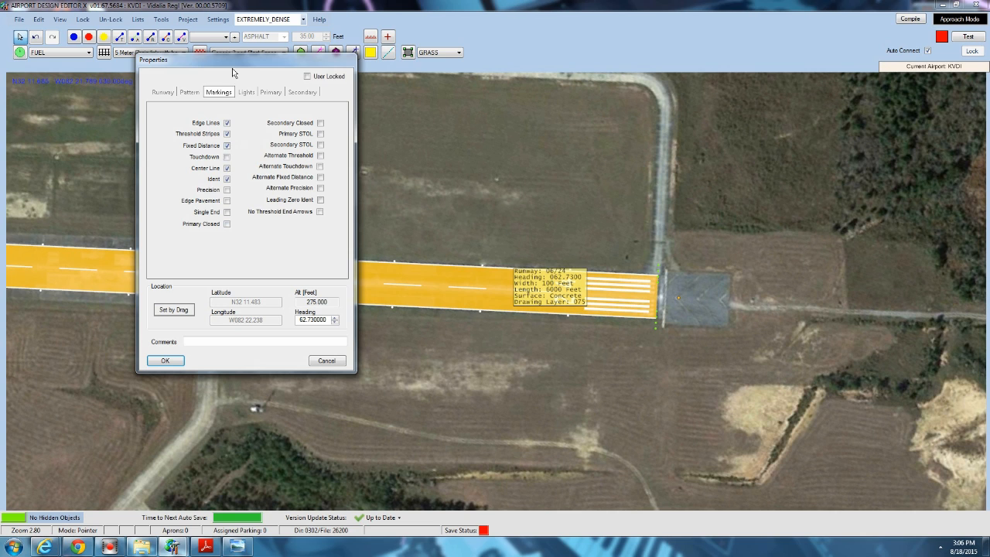
drag(232, 68, 712, 64)
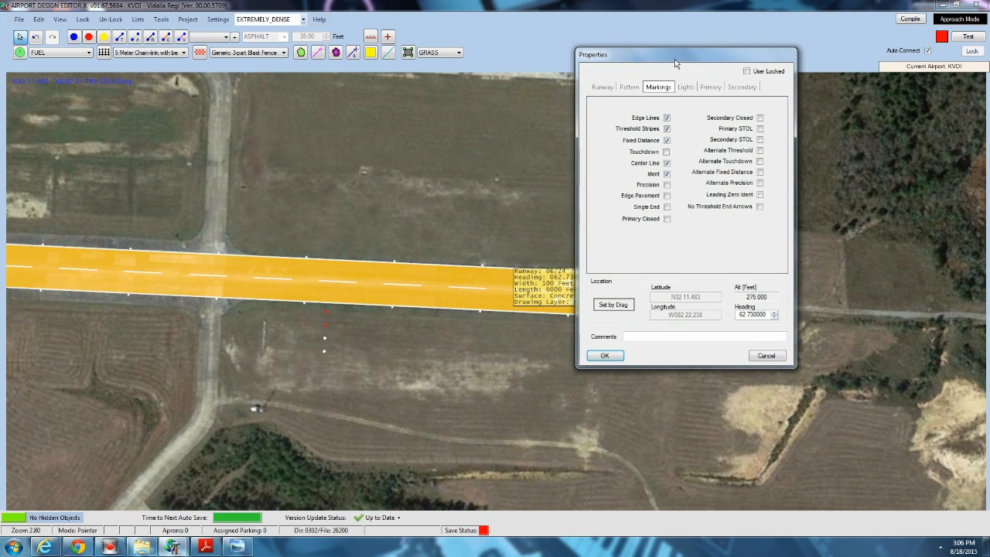
click(667, 152)
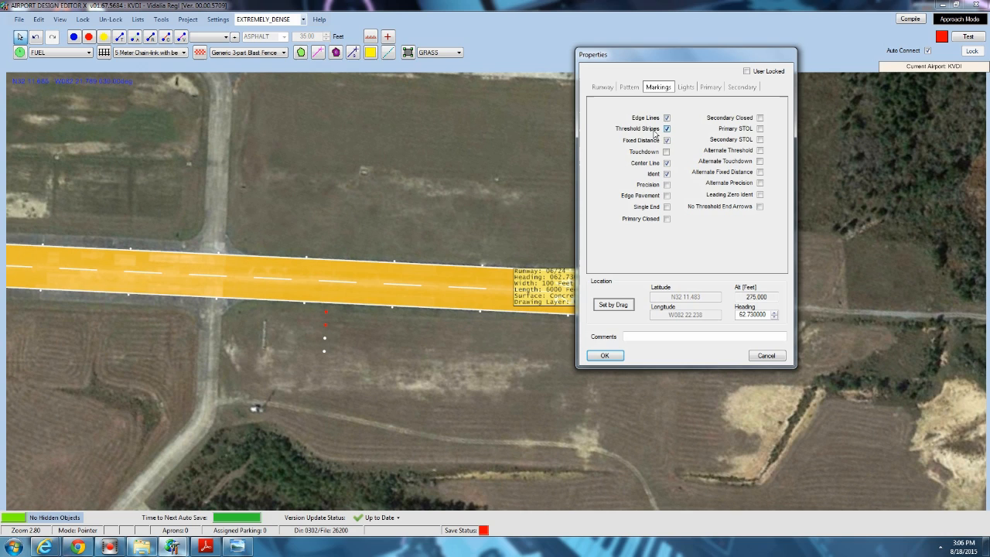
click(667, 152)
click(666, 152)
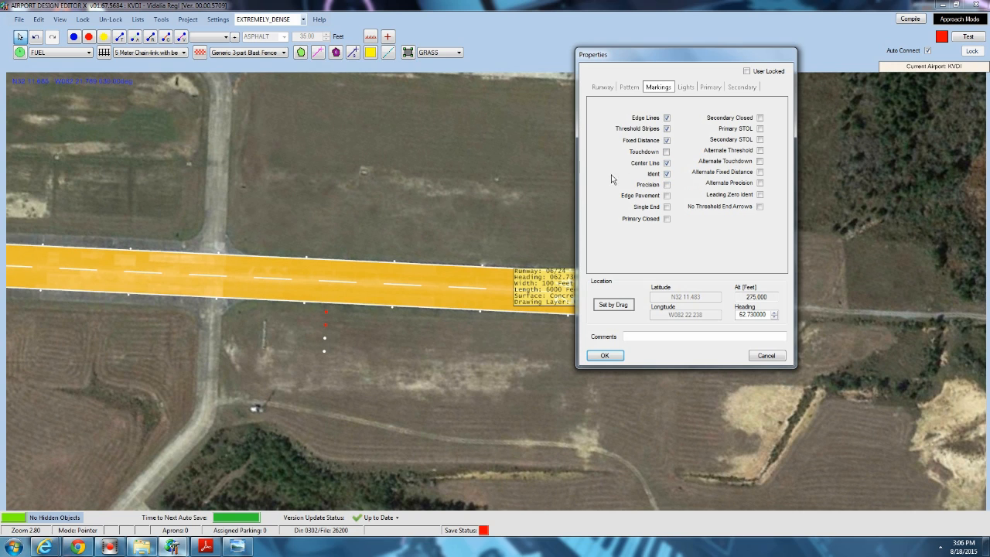
Enable the Precision, Edge Pavement and Single End markings for runway 06/24 and apply the properties.
drag(652, 55, 776, 55)
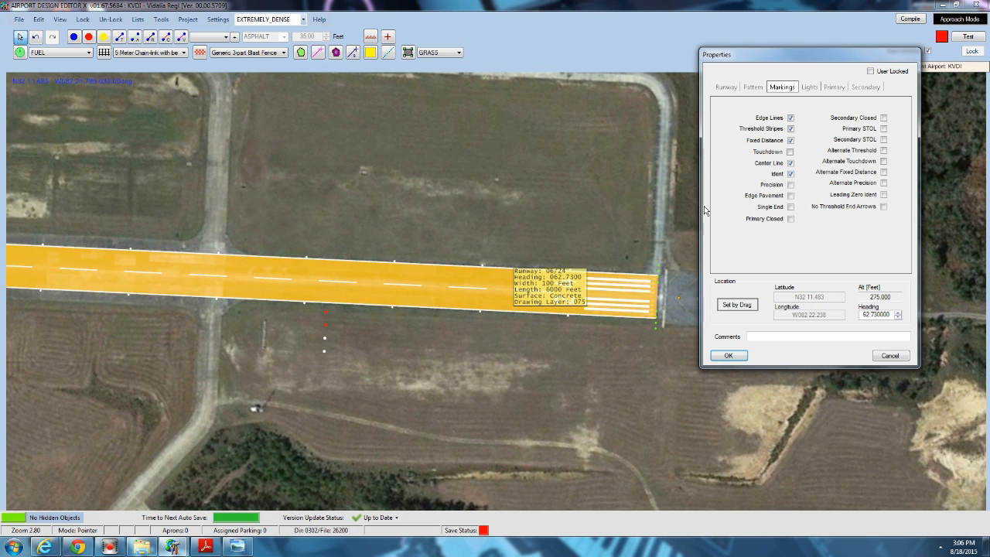
click(790, 185)
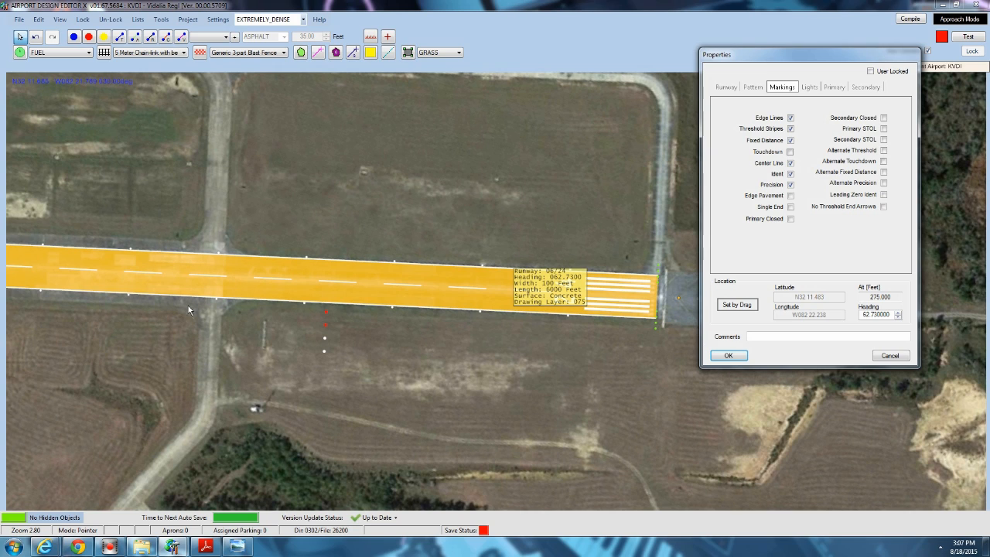
click(790, 185)
click(789, 196)
click(790, 208)
click(729, 355)
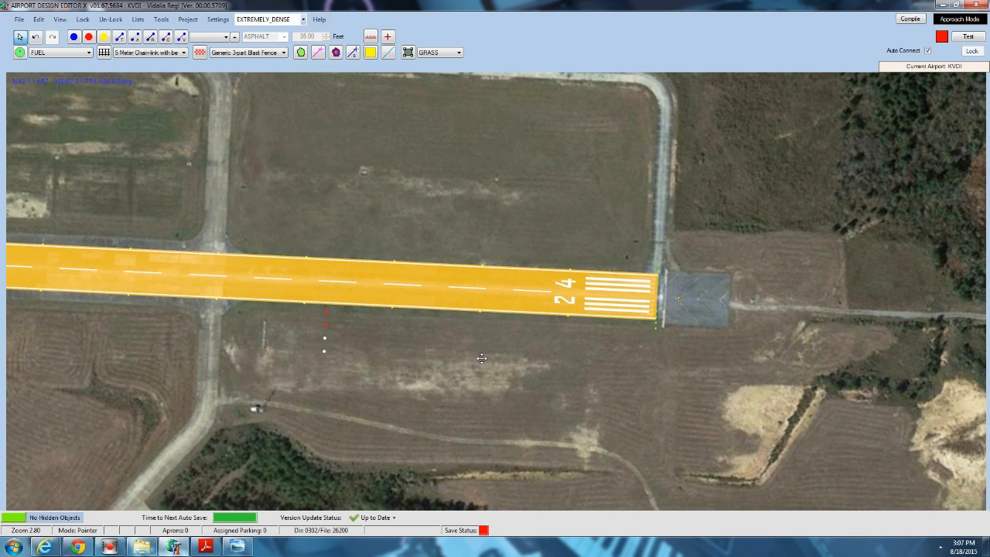
Examine the markings drawn along runway 06/24 from its 24 end to its 06 end.
scroll(541, 352, down, 3)
double_click(379, 289)
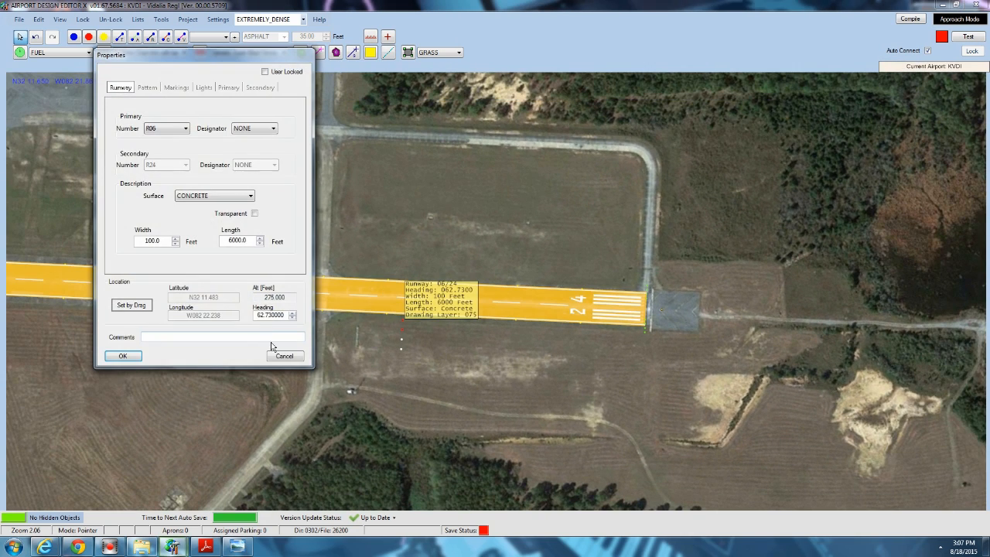
click(287, 355)
drag(260, 367, 644, 361)
drag(714, 351, 796, 341)
scroll(647, 342, down, 5)
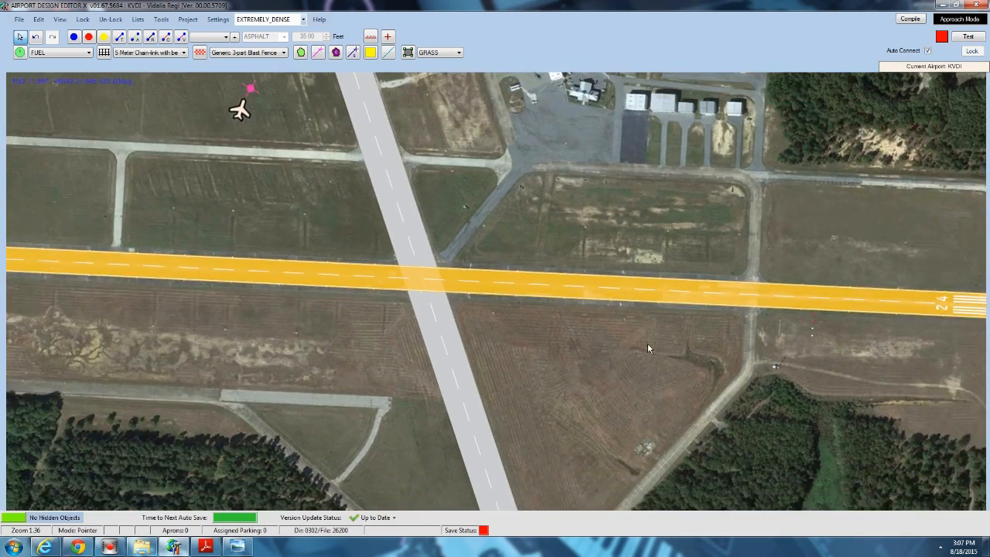
scroll(347, 339, down, 1)
drag(279, 340, 411, 340)
drag(195, 333, 424, 336)
click(404, 238)
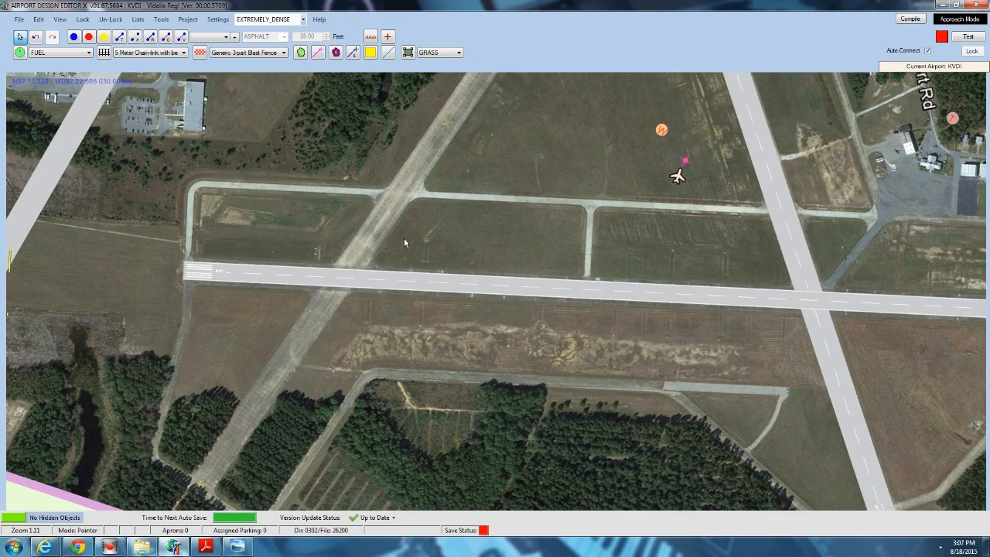
Try changing the Single End and Primary Closed markings of runway 06/24, and discard the changes.
double_click(520, 285)
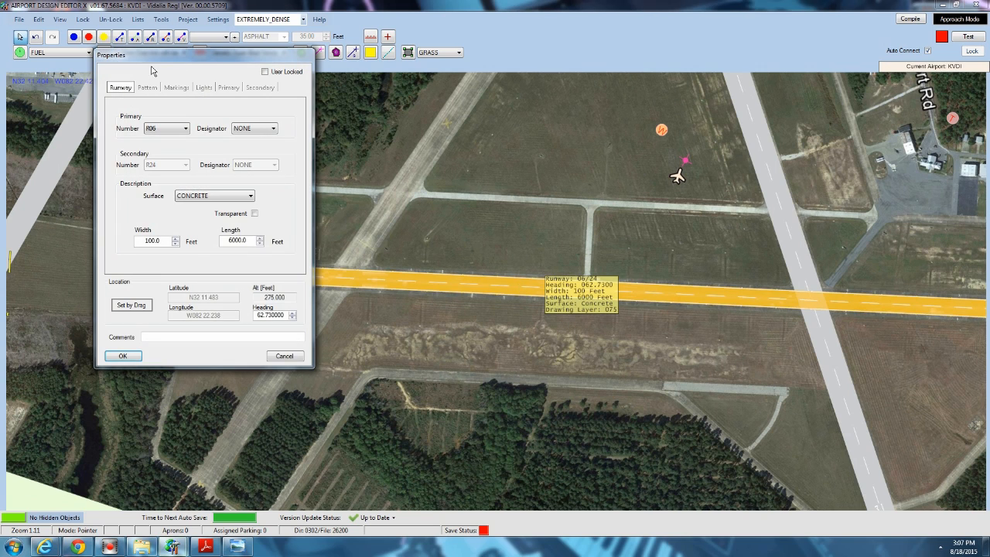
click(178, 86)
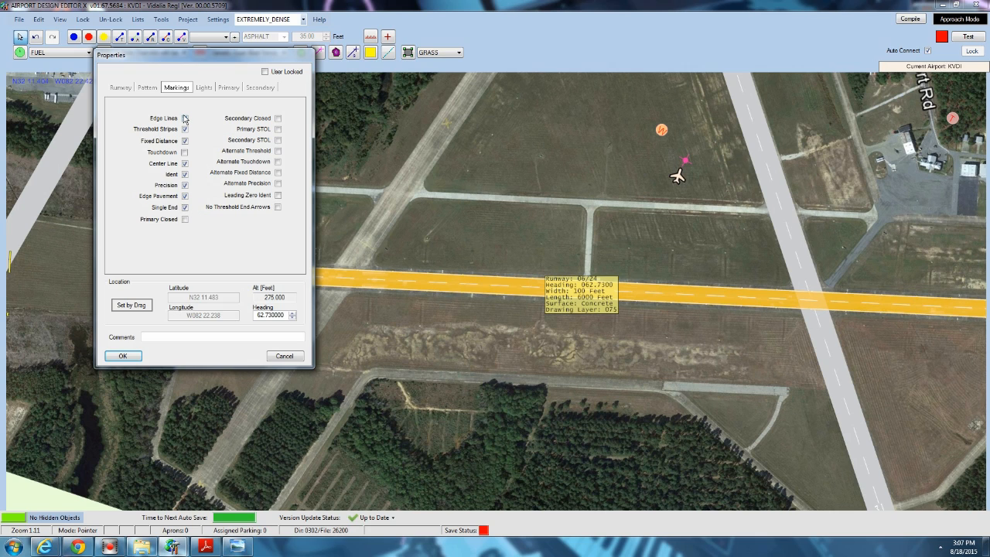
click(185, 208)
click(184, 219)
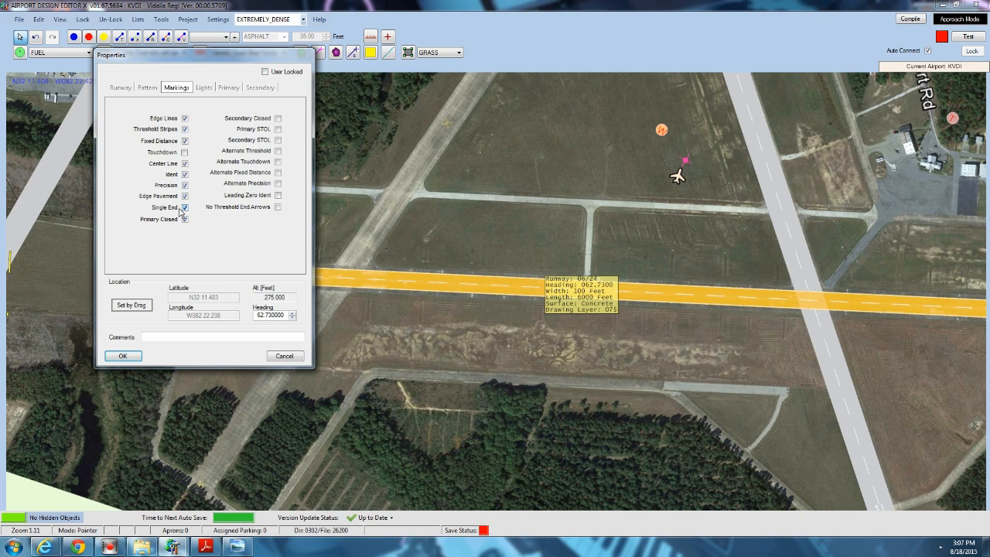
click(185, 208)
click(185, 219)
click(283, 356)
Move the closed runway 01/19 across the 06 end of runway 06/24 and check its closed markings.
drag(106, 181, 235, 192)
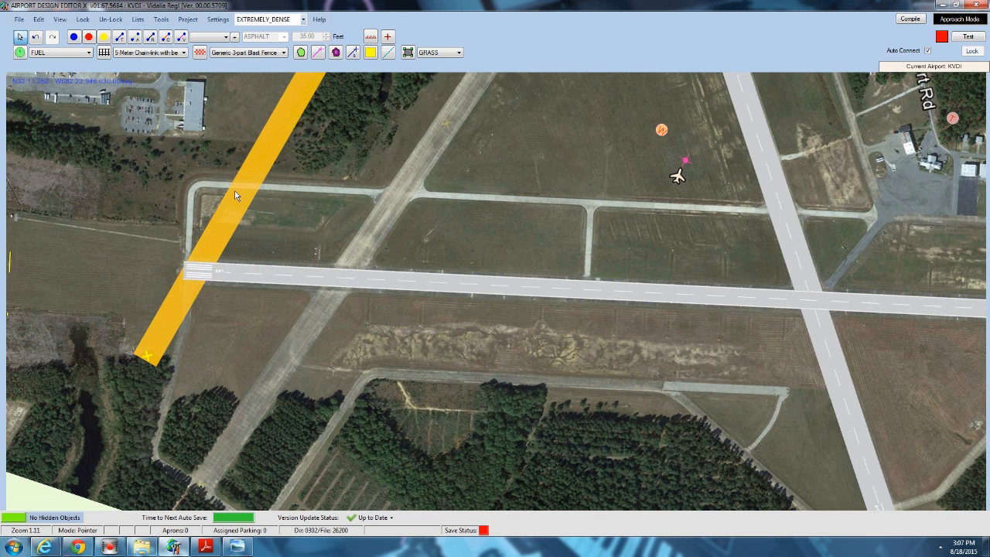
double_click(235, 191)
click(184, 90)
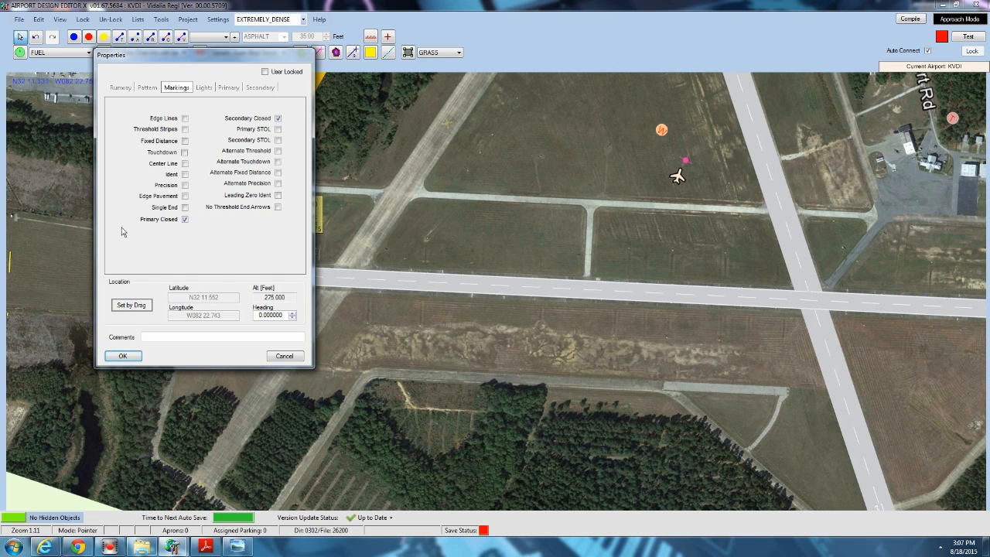
click(124, 357)
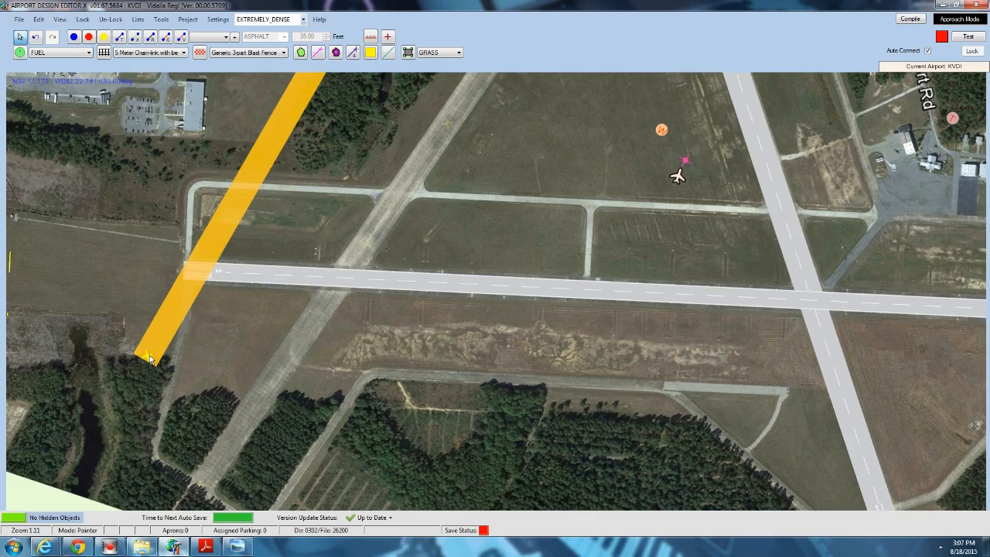
Try the Ident marking on the closed runway 01/19 and clear it again.
drag(396, 101, 202, 393)
scroll(220, 347, down, 2)
scroll(263, 260, down, 1)
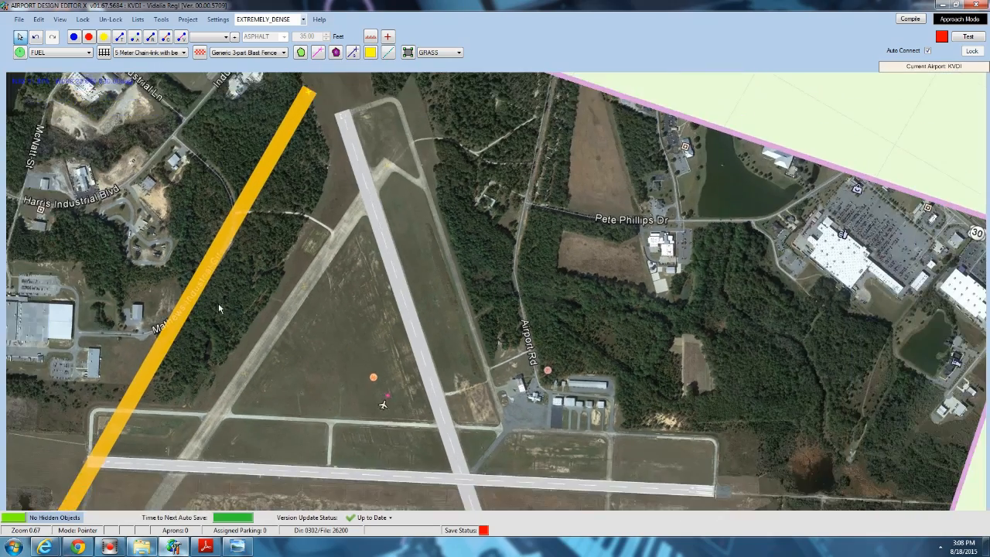
drag(213, 309, 356, 147)
double_click(271, 248)
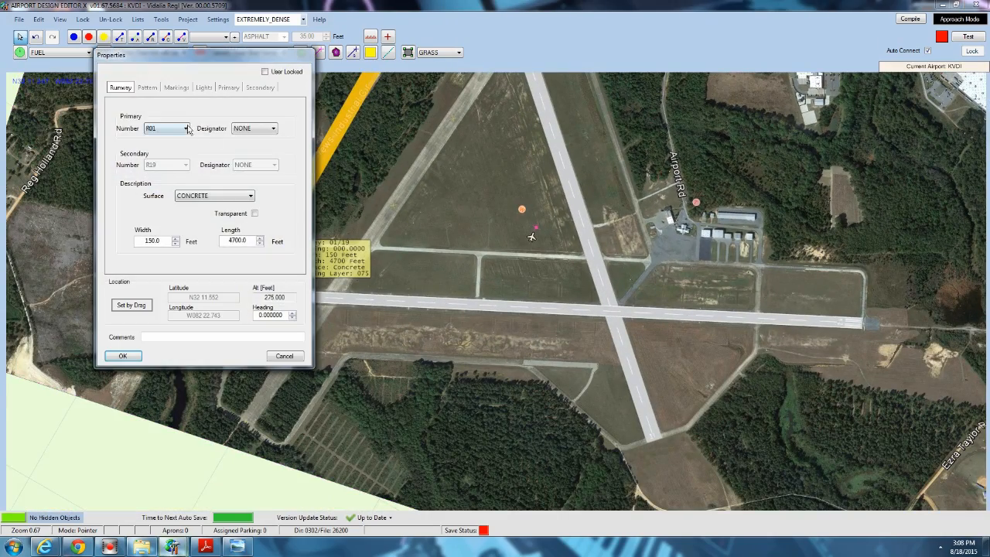
click(178, 88)
click(185, 163)
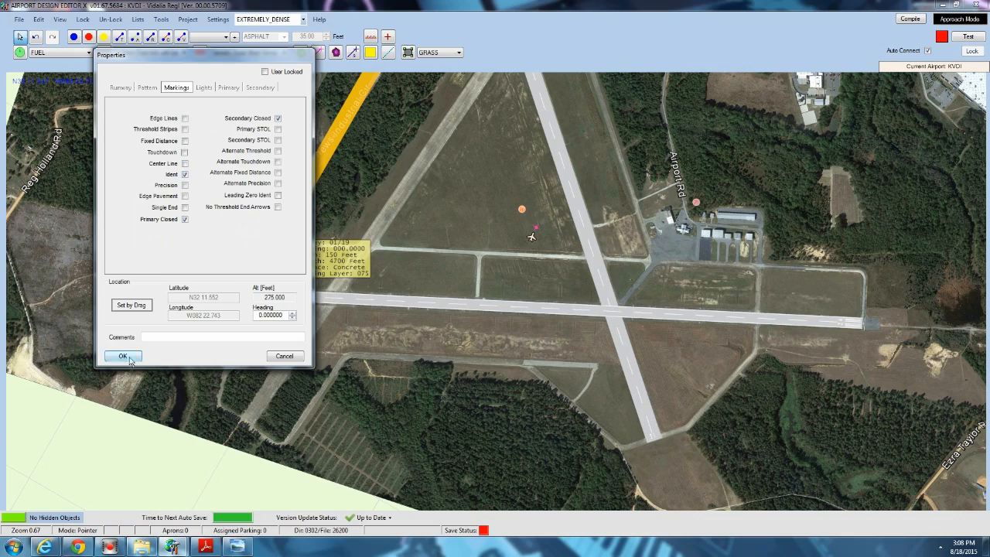
click(122, 356)
scroll(231, 351, up, 2)
scroll(230, 347, up, 3)
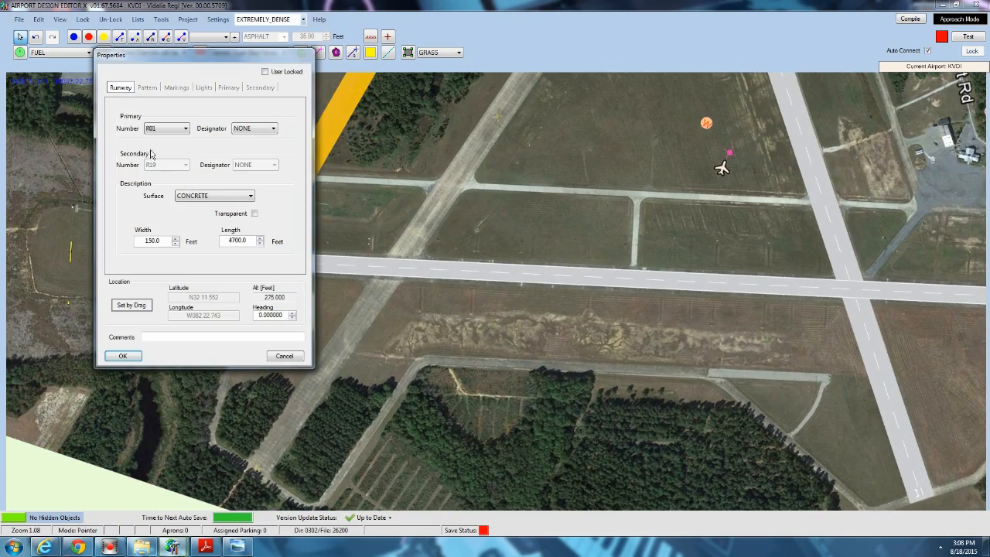
click(177, 88)
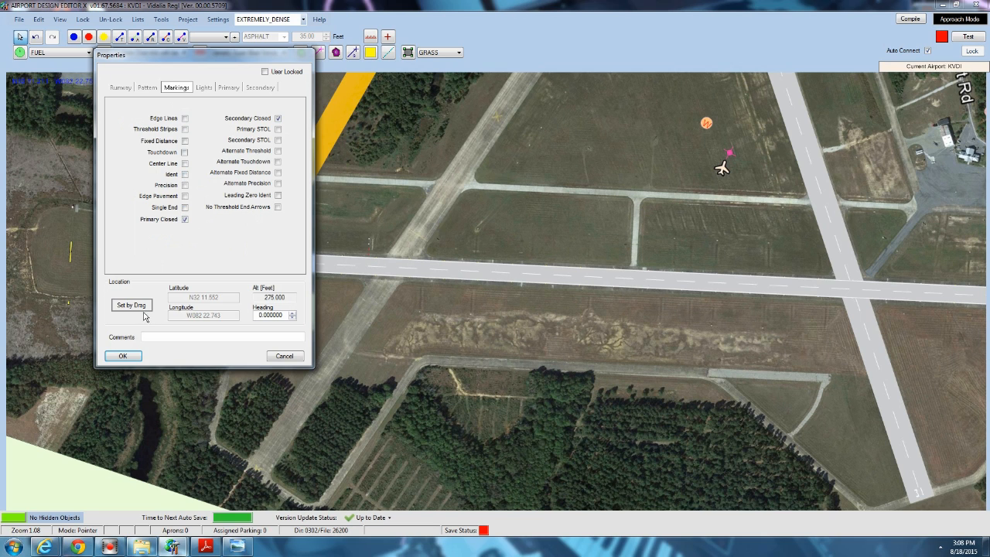
click(123, 356)
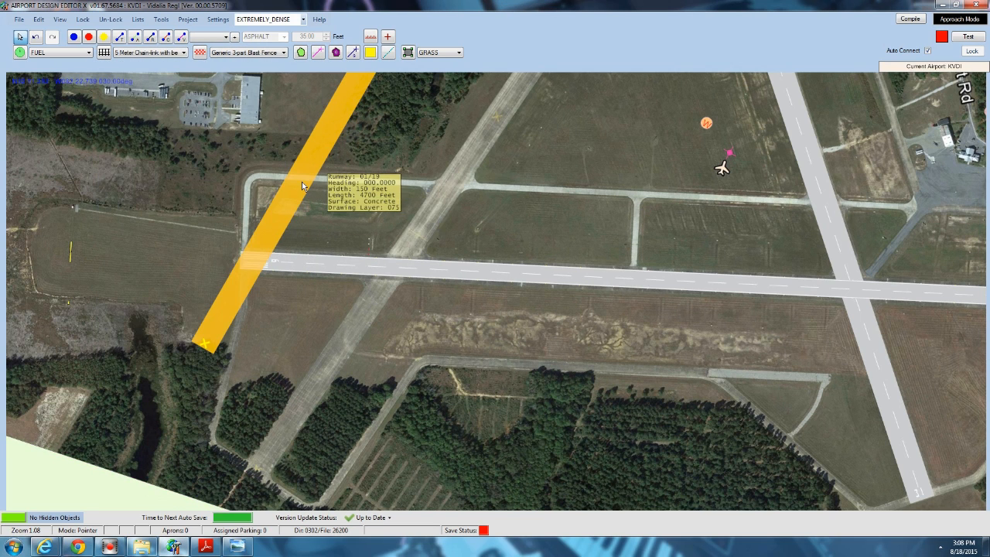
Move the closed runway 01/19 beyond the 06 end of runway 06/24 and review its takeoff and landing pattern settings.
drag(301, 183, 67, 163)
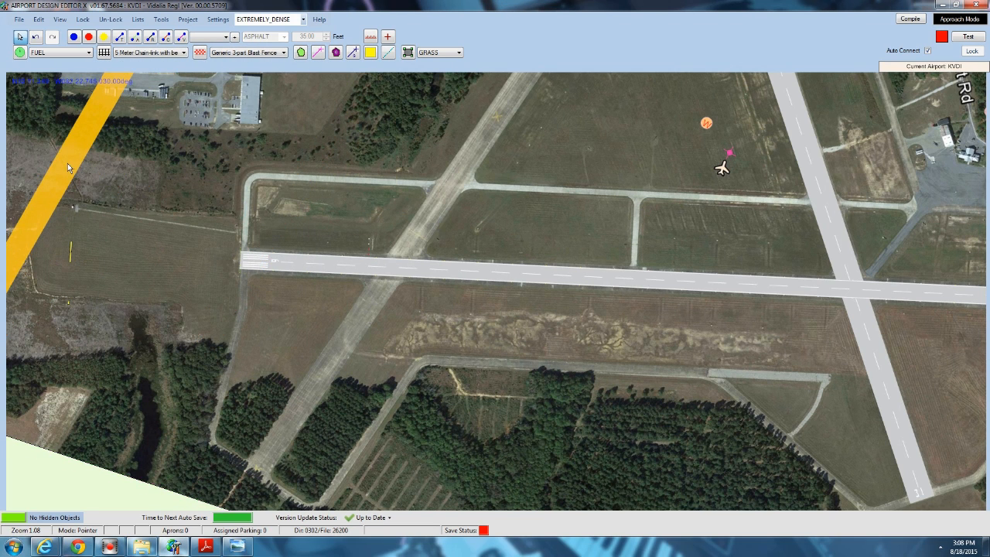
drag(586, 157, 477, 180)
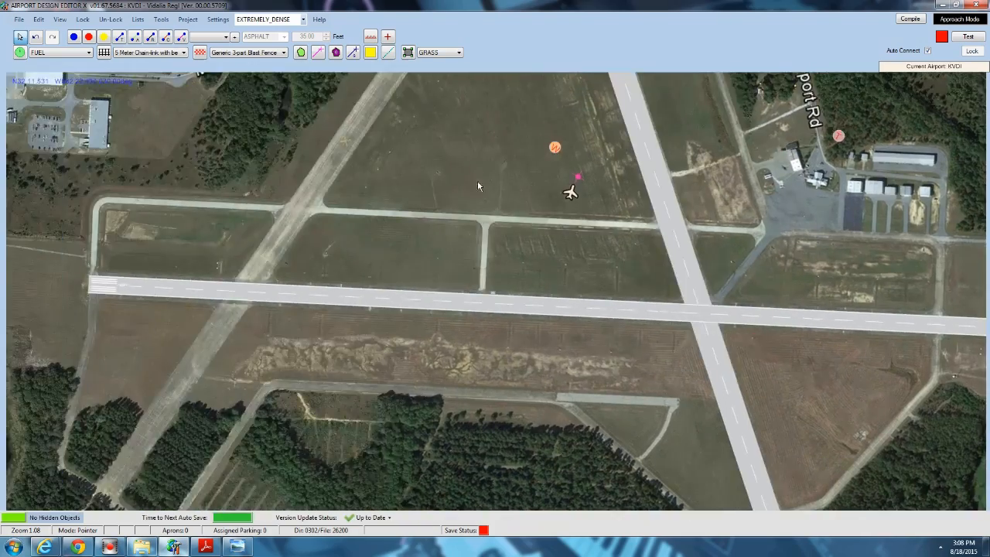
drag(50, 123, 209, 147)
scroll(210, 147, down, 2)
double_click(198, 139)
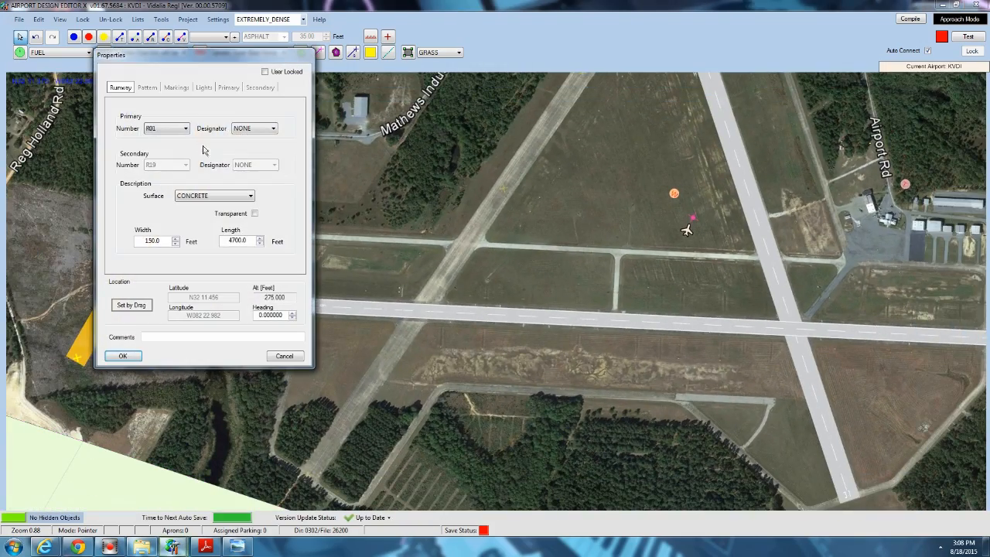
click(142, 88)
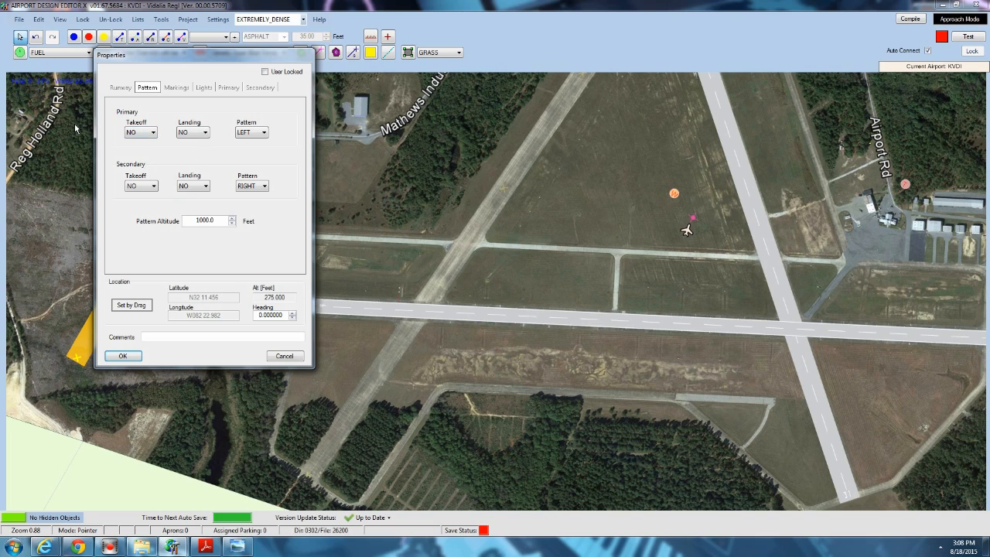
click(285, 355)
Review the marking options of runway 06/24 and close its properties without changes.
drag(864, 349, 423, 348)
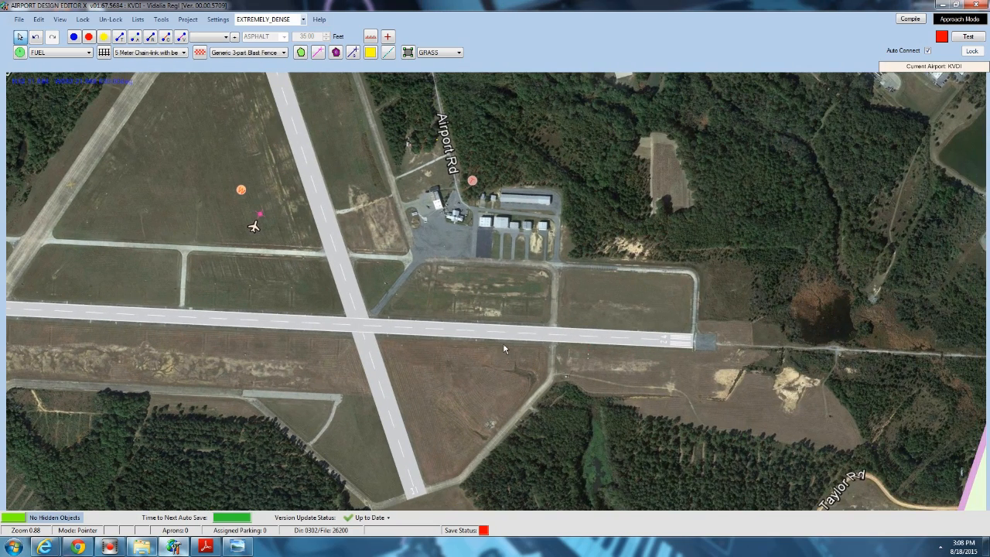
mouse_move(533, 339)
scroll(511, 295, up, 3)
click(494, 335)
double_click(494, 335)
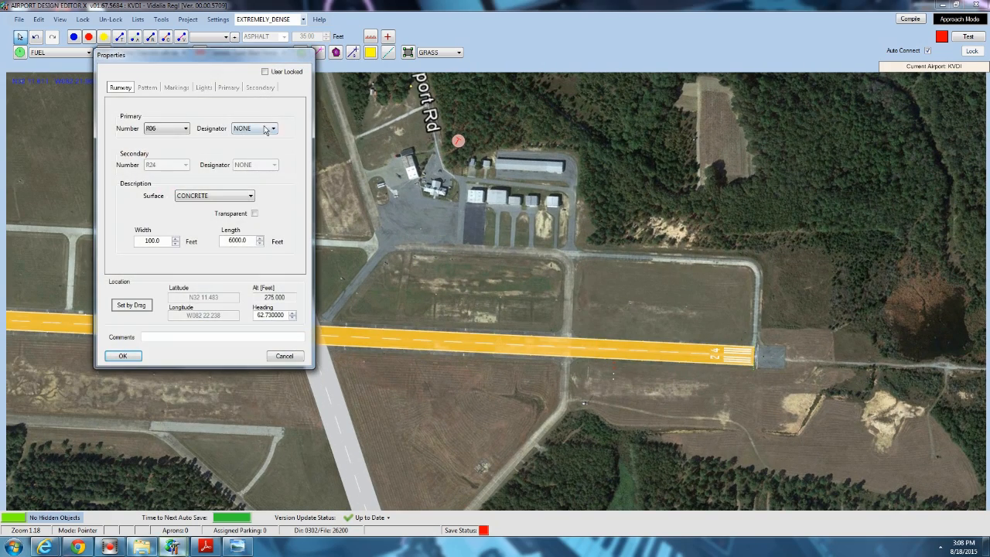
click(185, 89)
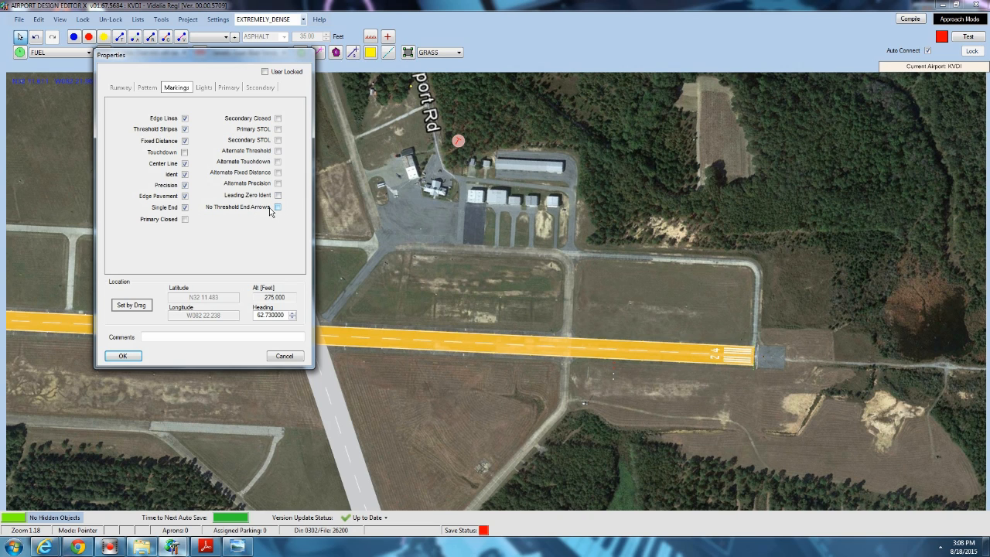
click(284, 357)
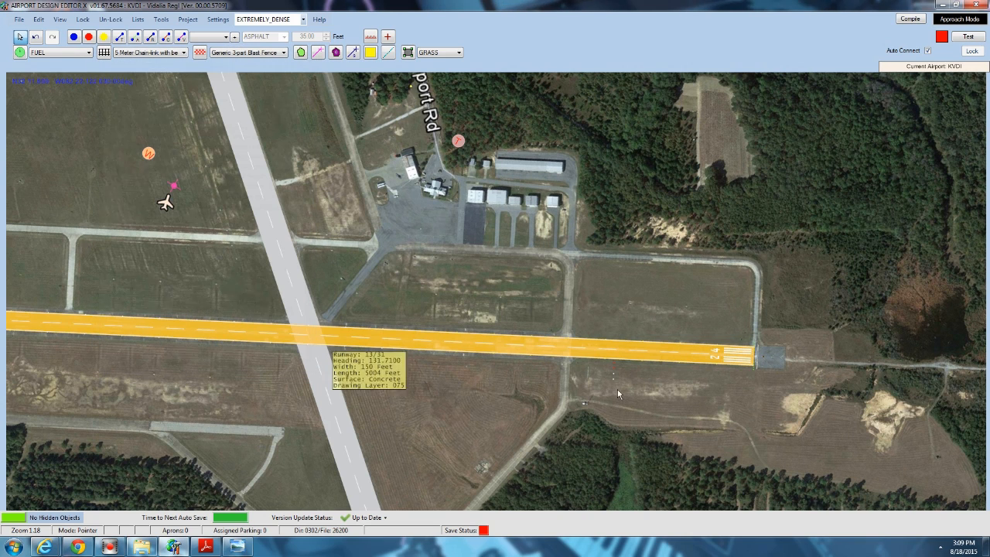
Enable the offset threshold for the secondary end of runway 06/24 and apply the properties.
double_click(653, 355)
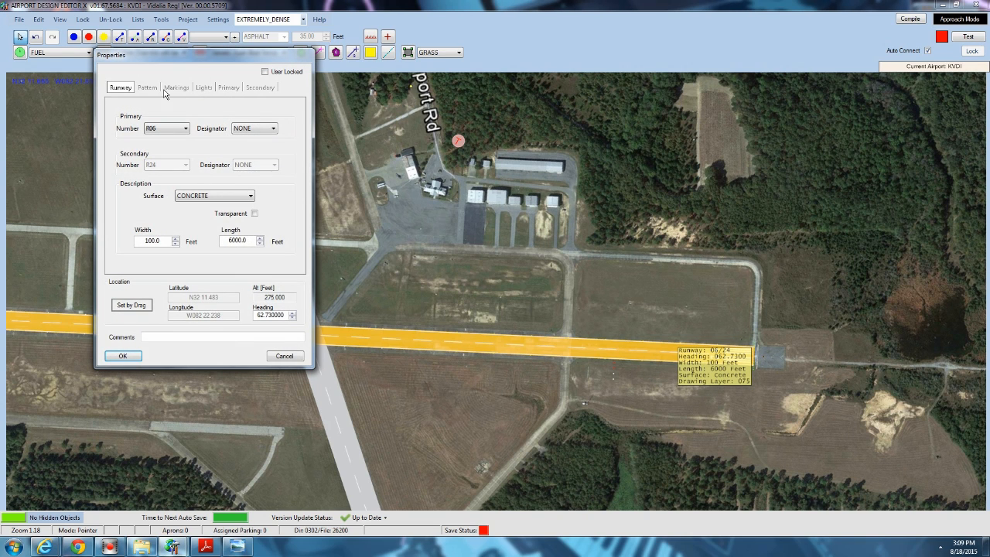
click(153, 89)
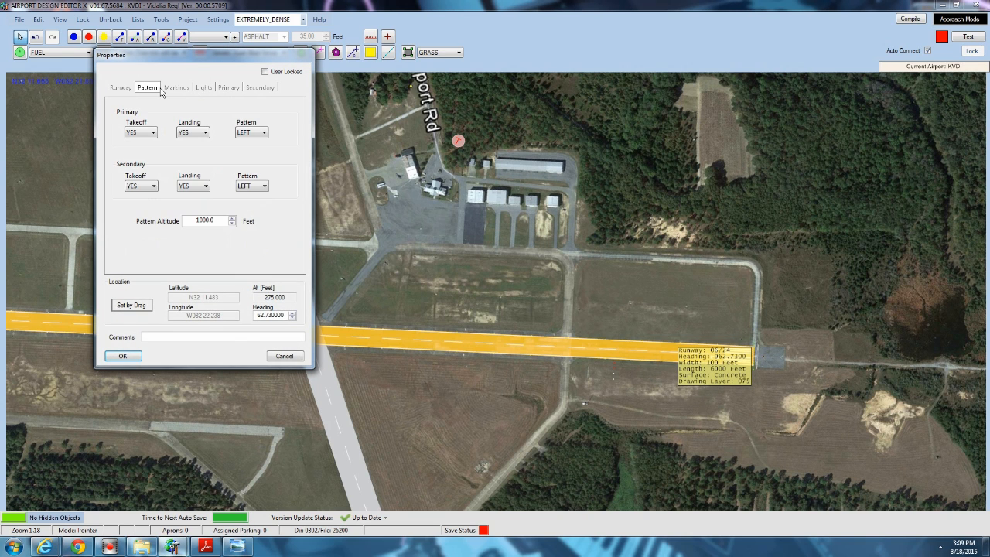
click(225, 91)
click(263, 90)
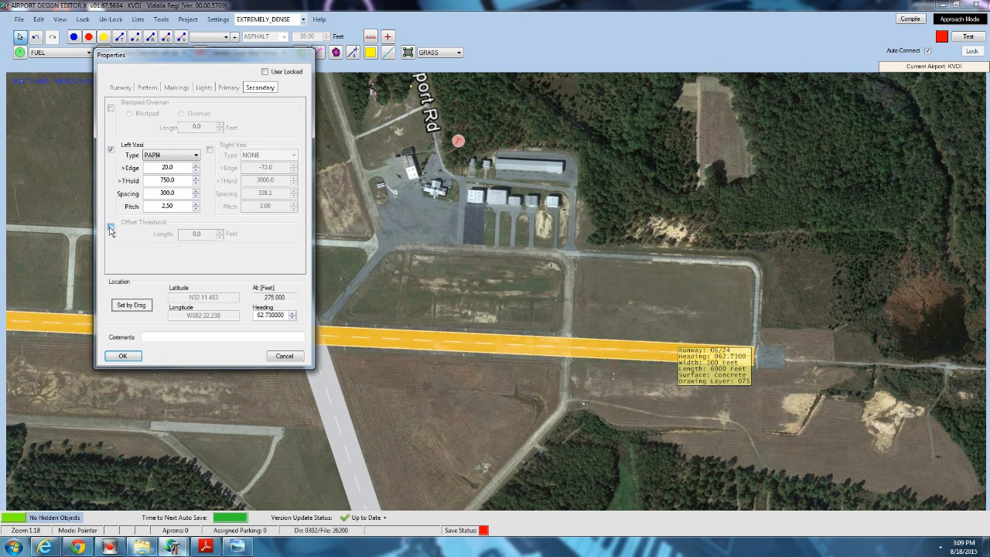
click(111, 225)
click(129, 353)
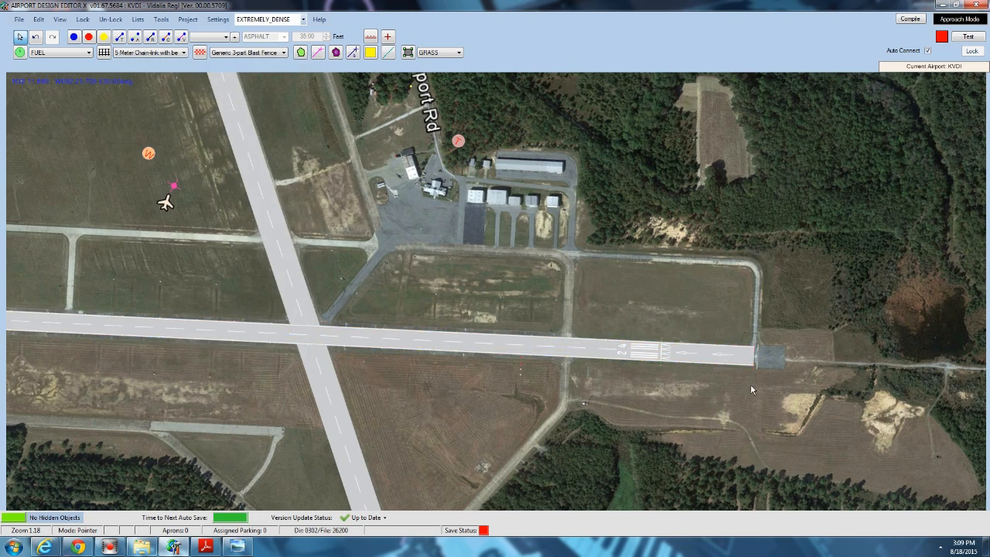
Inspect the offset threshold at the 24 end and review the marking options of runway 06/24.
scroll(750, 383, up, 4)
scroll(489, 271, up, 2)
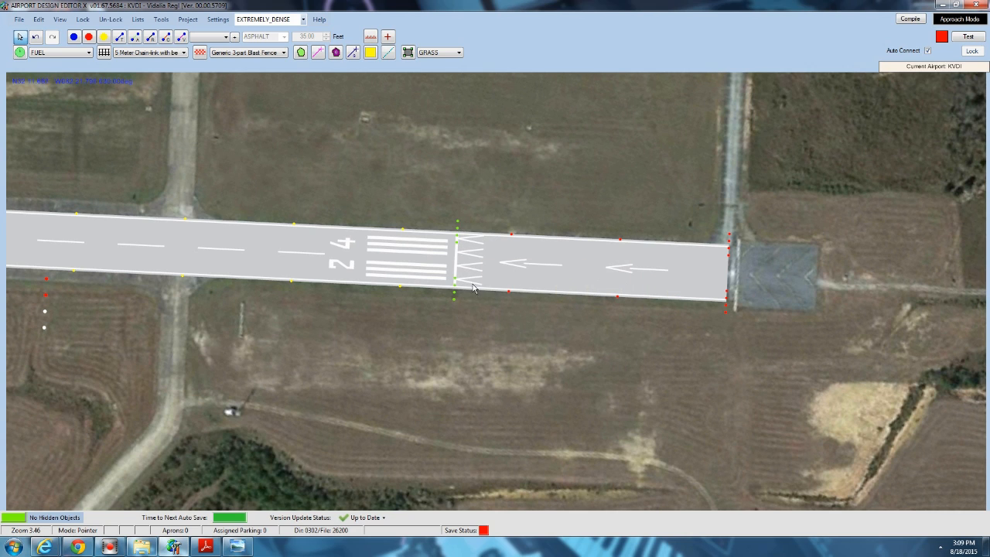
click(421, 272)
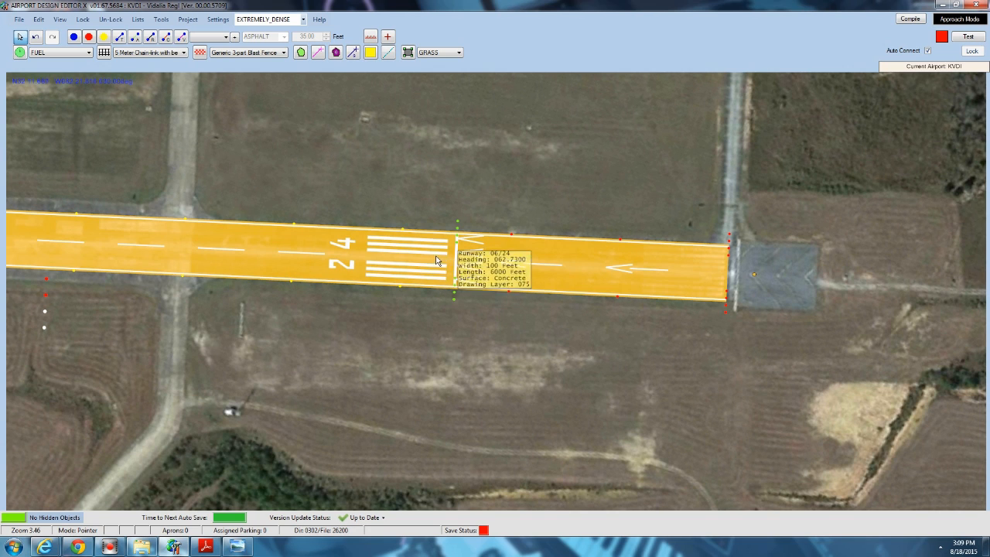
double_click(437, 258)
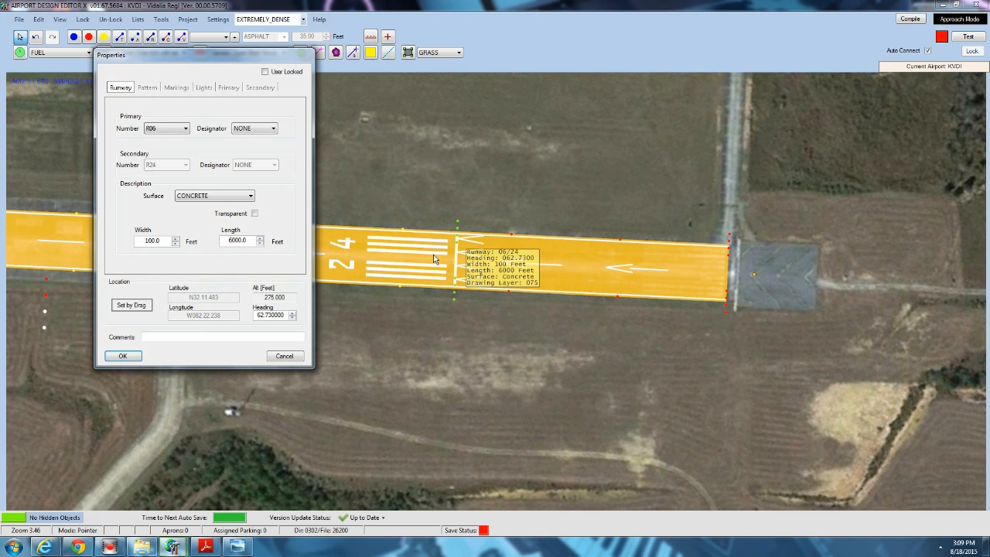
click(202, 88)
click(177, 88)
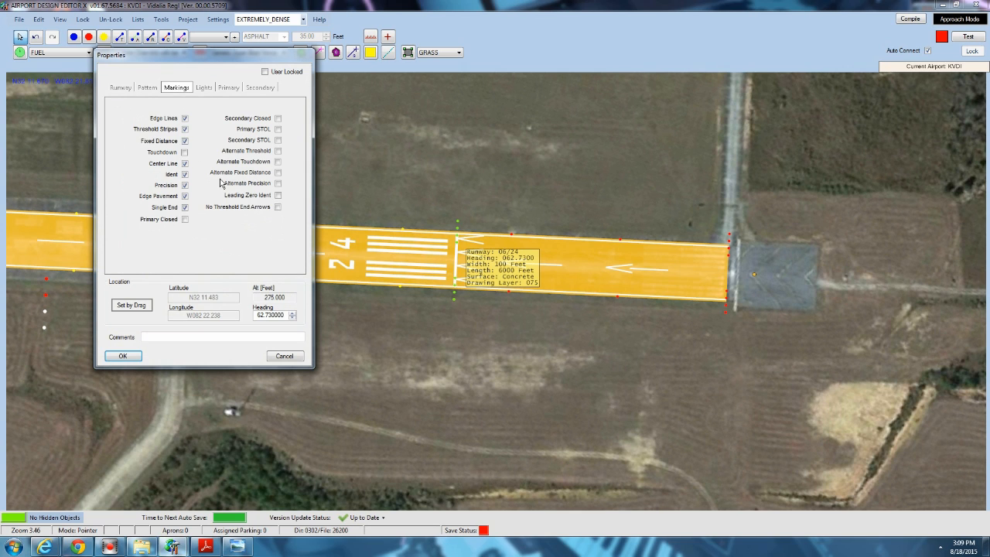
click(124, 355)
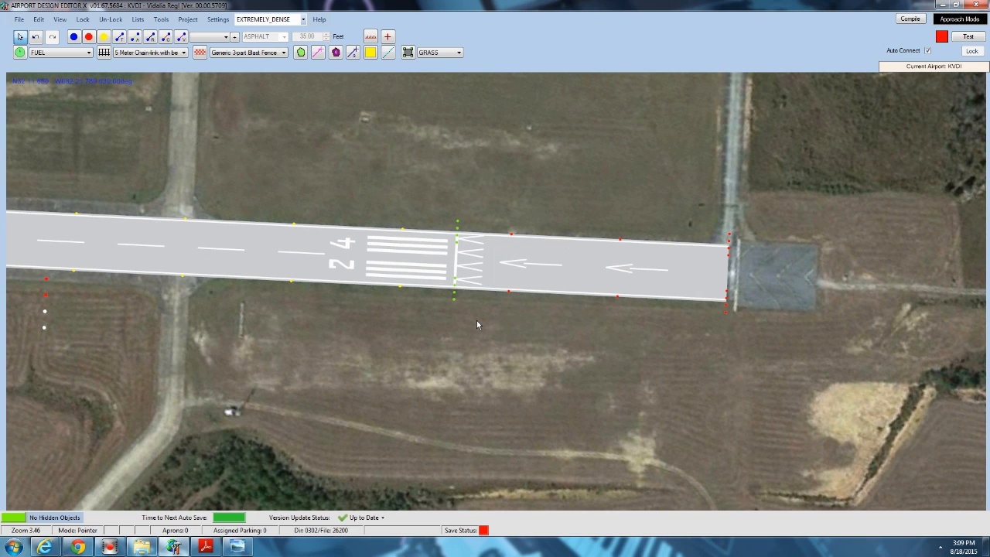
Try the Leading Zero Ident marking on runway 06/24, apply it and check the 06 end.
double_click(275, 262)
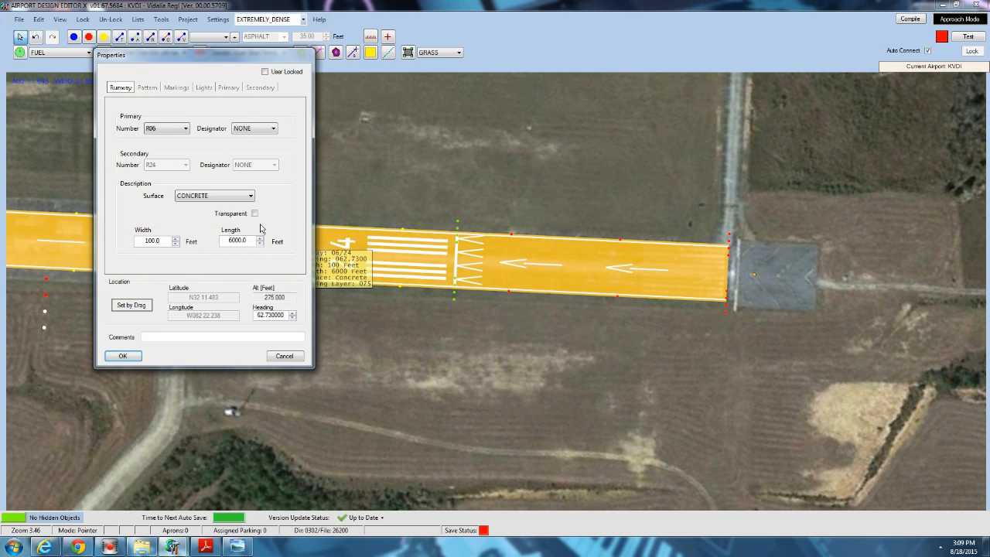
click(208, 89)
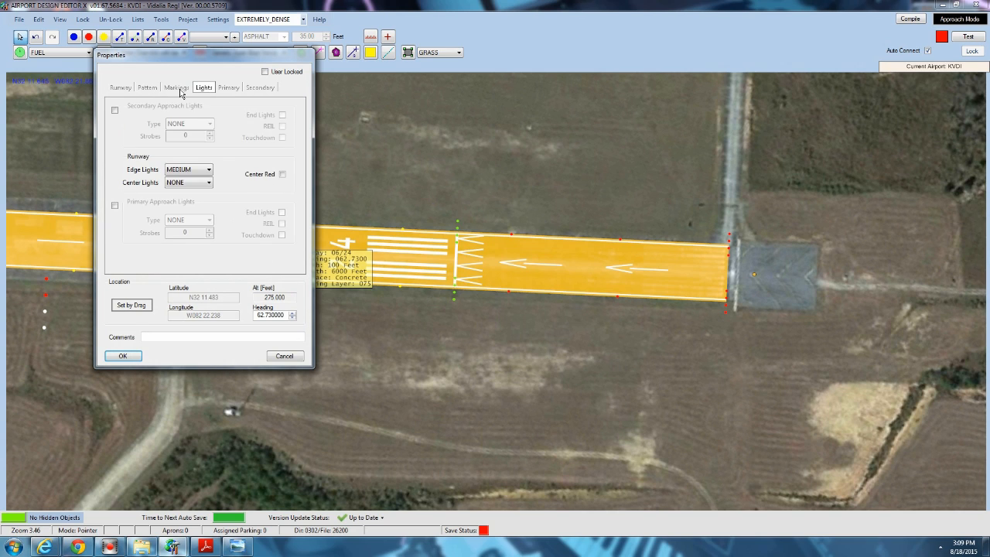
click(178, 88)
click(277, 206)
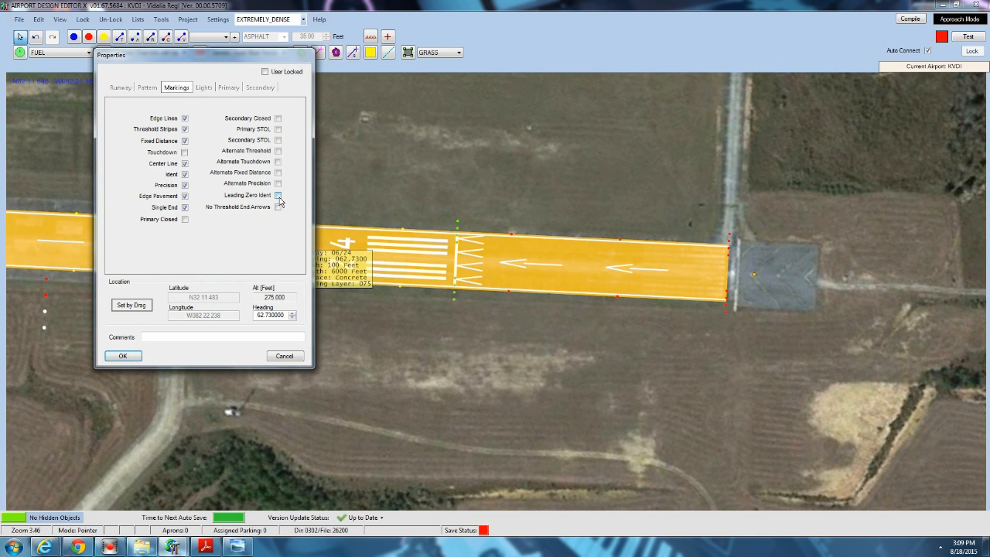
click(278, 196)
click(128, 355)
drag(173, 372, 686, 358)
scroll(684, 361, down, 10)
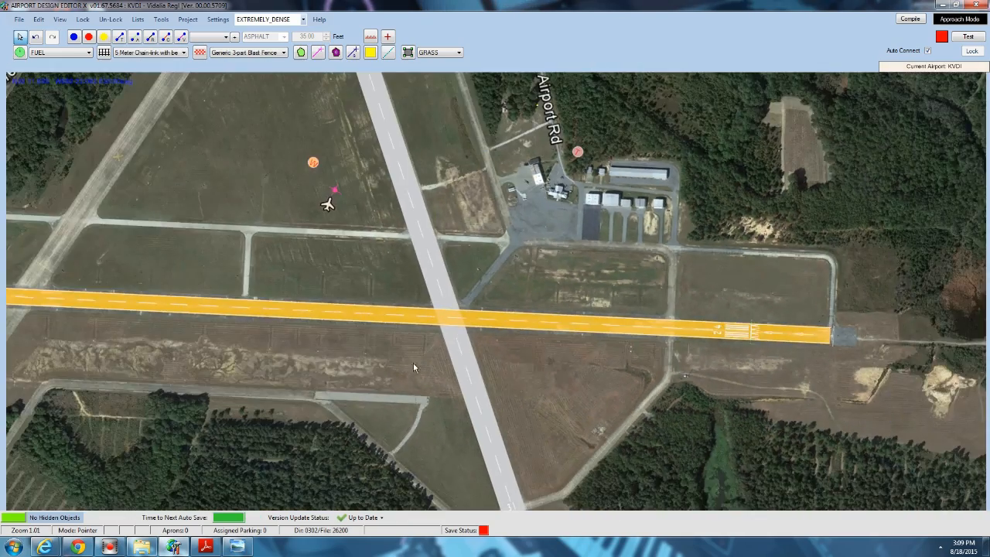
drag(413, 363, 889, 348)
scroll(367, 272, up, 5)
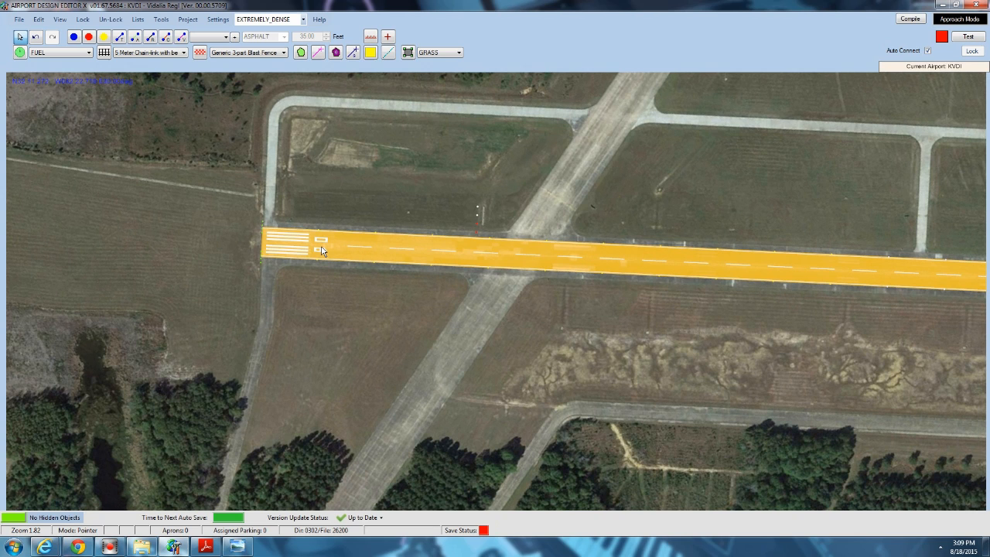
Clear the Leading Zero Ident and try the Touchdown and Alternate Threshold markings on runway 06/24, then inspect the runway.
double_click(503, 258)
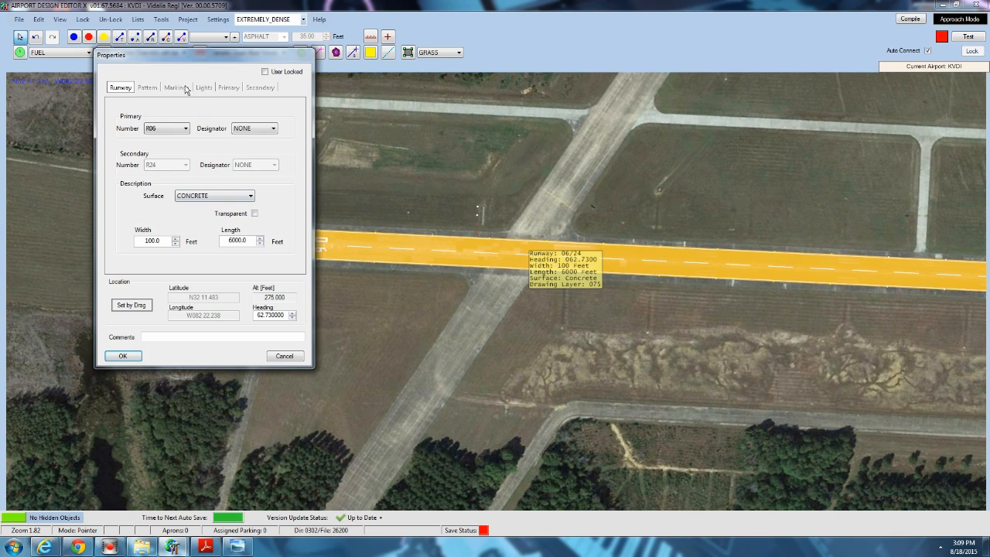
click(177, 87)
click(277, 195)
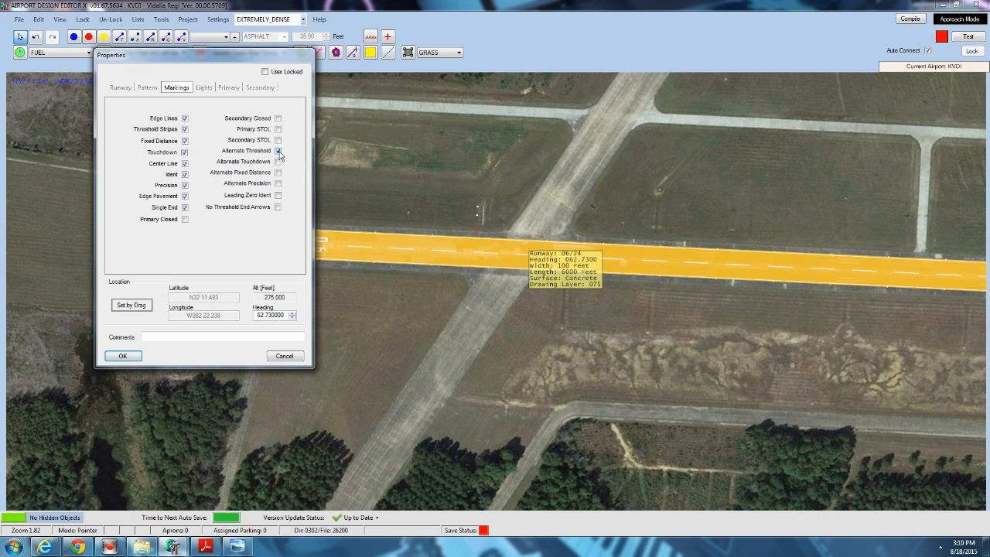
click(126, 355)
click(423, 345)
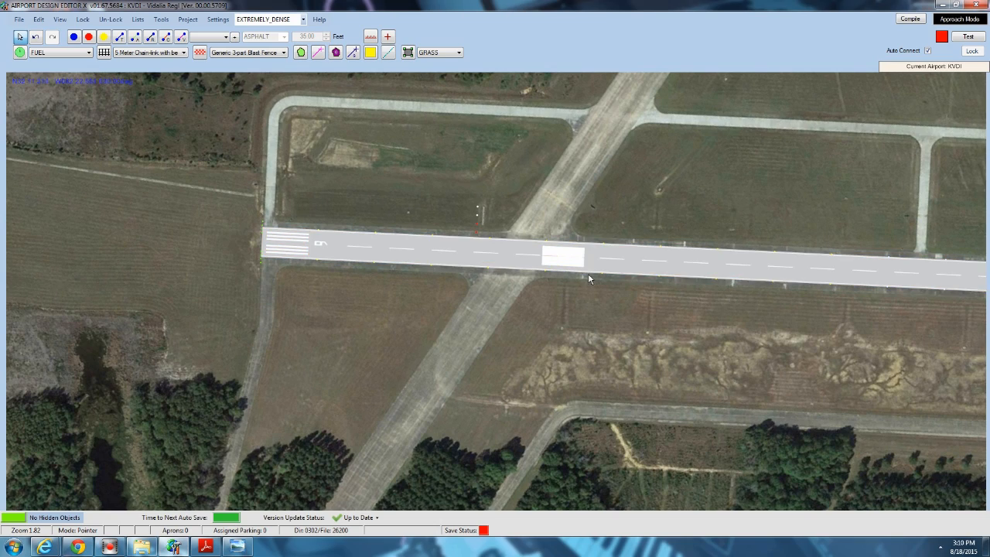
drag(593, 309, 151, 308)
scroll(150, 308, down, 1)
scroll(151, 313, down, 4)
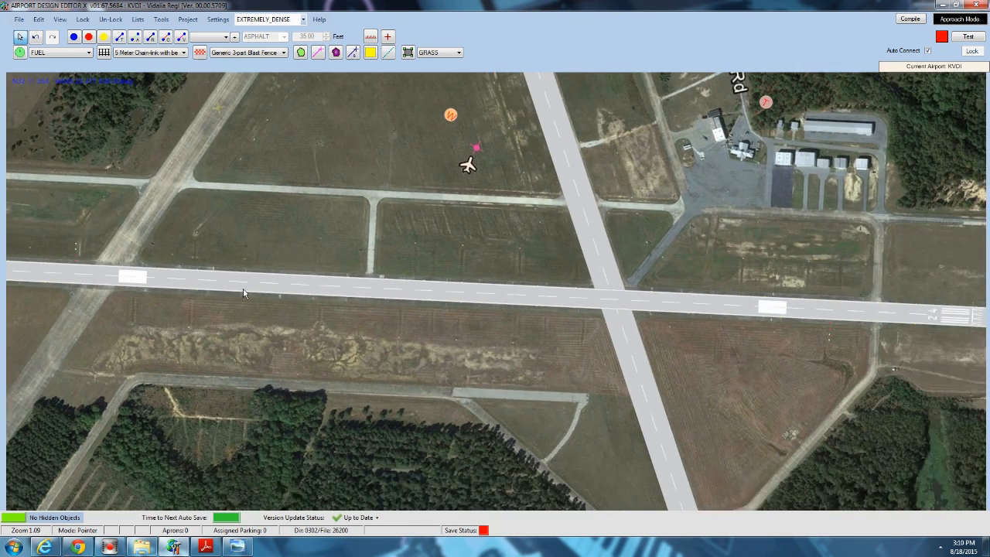
Clear the Touchdown and Alternate Threshold markings in the properties of runway 06/24.
double_click(249, 283)
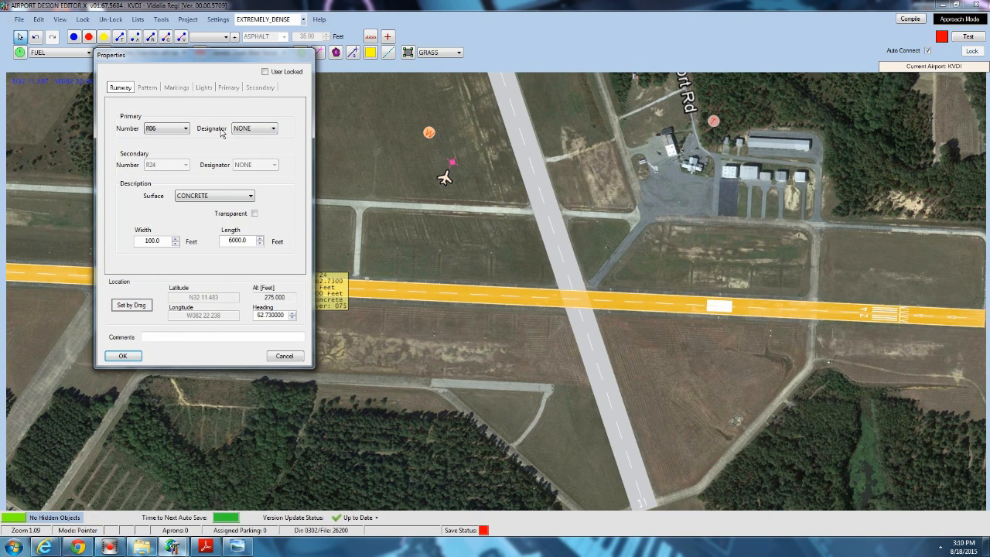
click(176, 88)
click(277, 151)
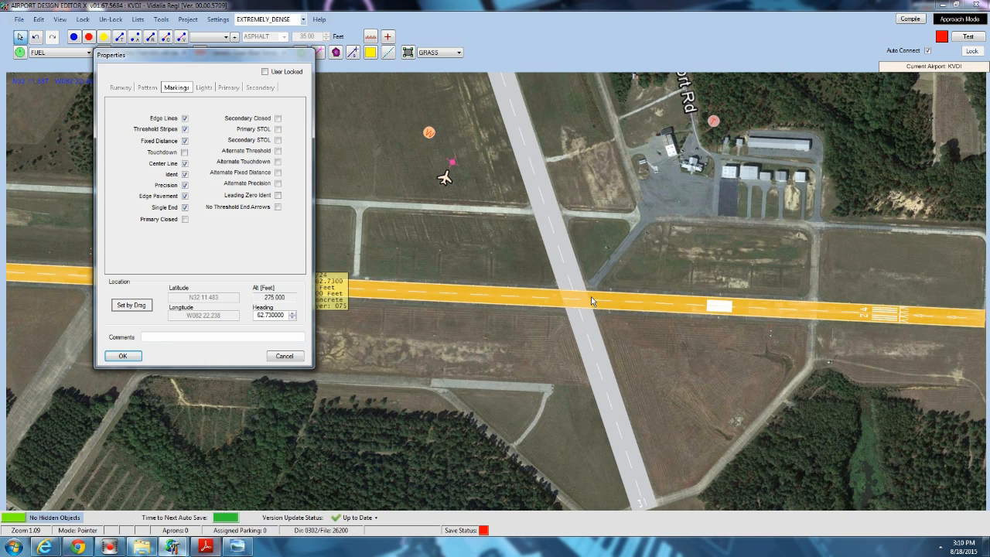
Review the intensity options for runway 06/24's edge lights and center lights without changing them.
click(203, 88)
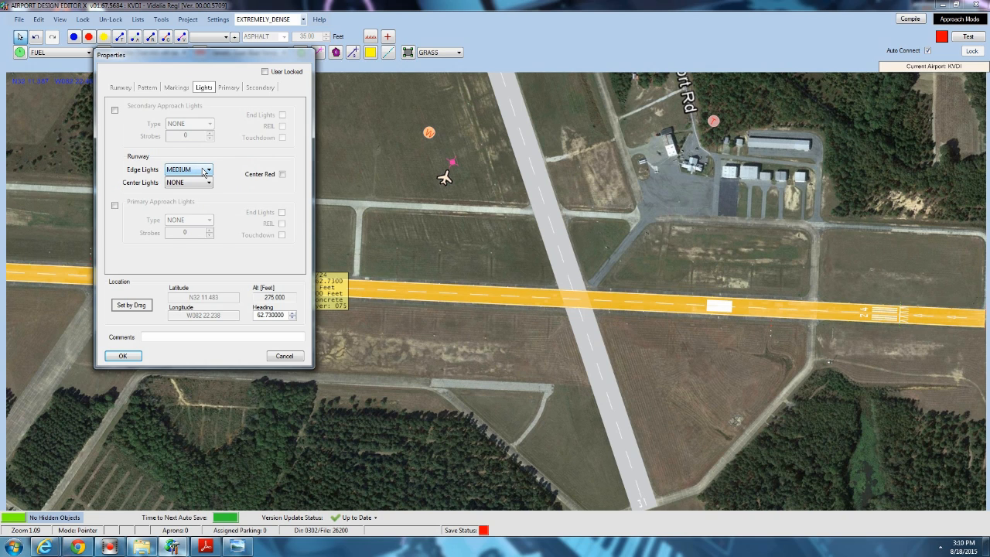
click(206, 171)
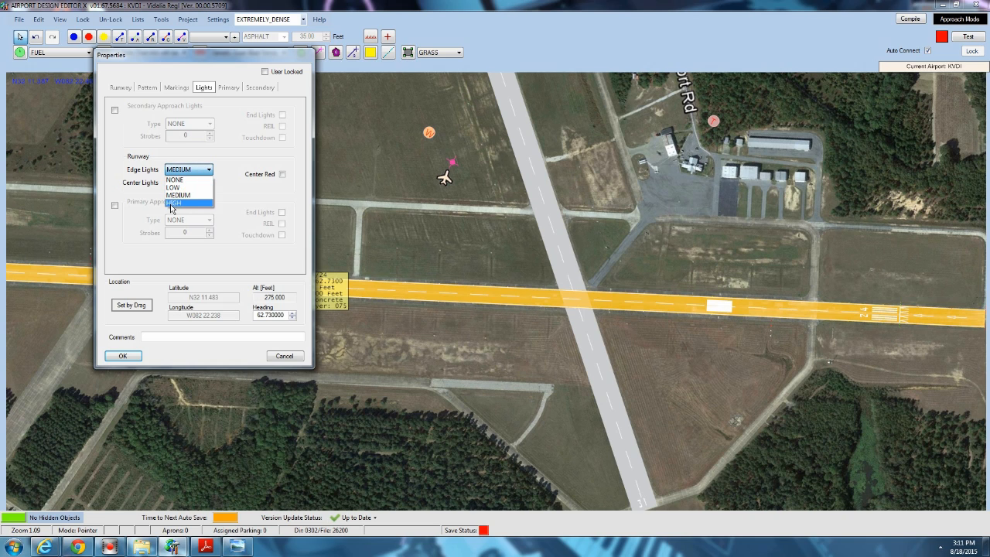
click(277, 197)
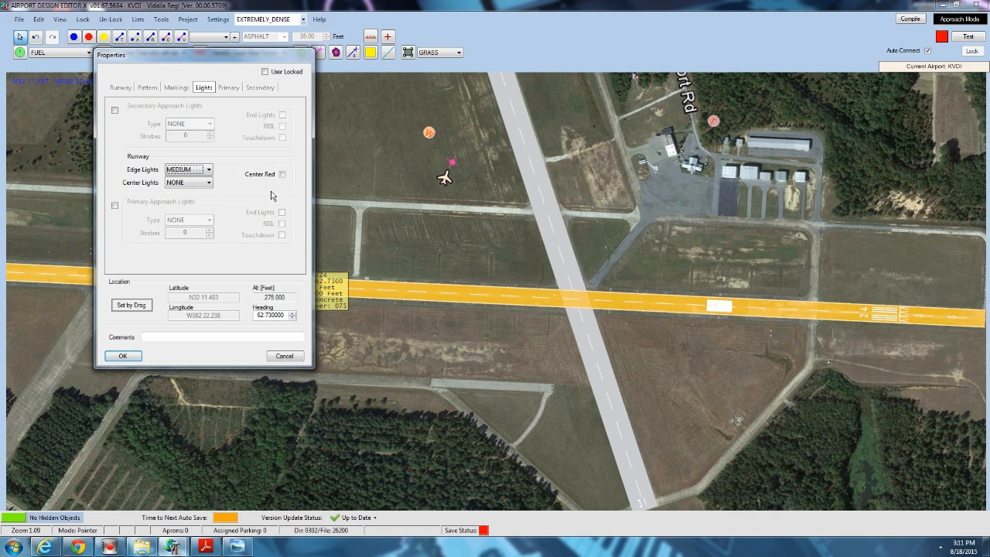
click(186, 184)
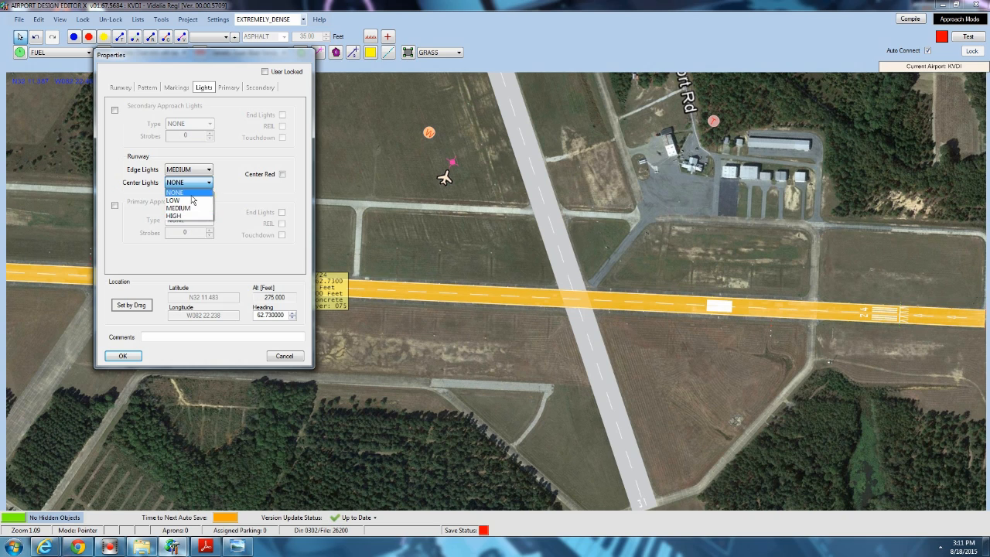
click(231, 195)
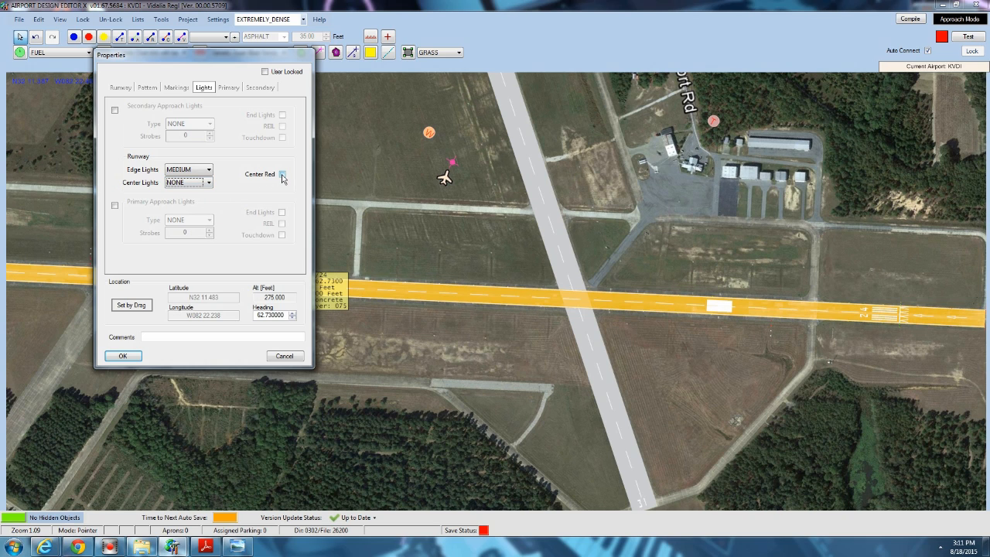
Enable Center Red and set Center Lights to HIGH for runway 06/24, and apply the properties.
click(282, 175)
click(209, 184)
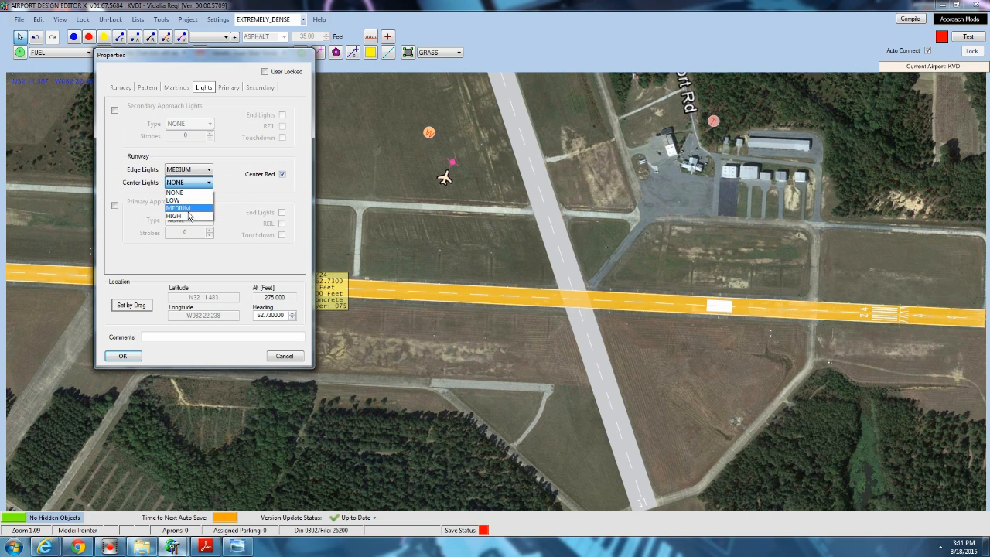
click(185, 217)
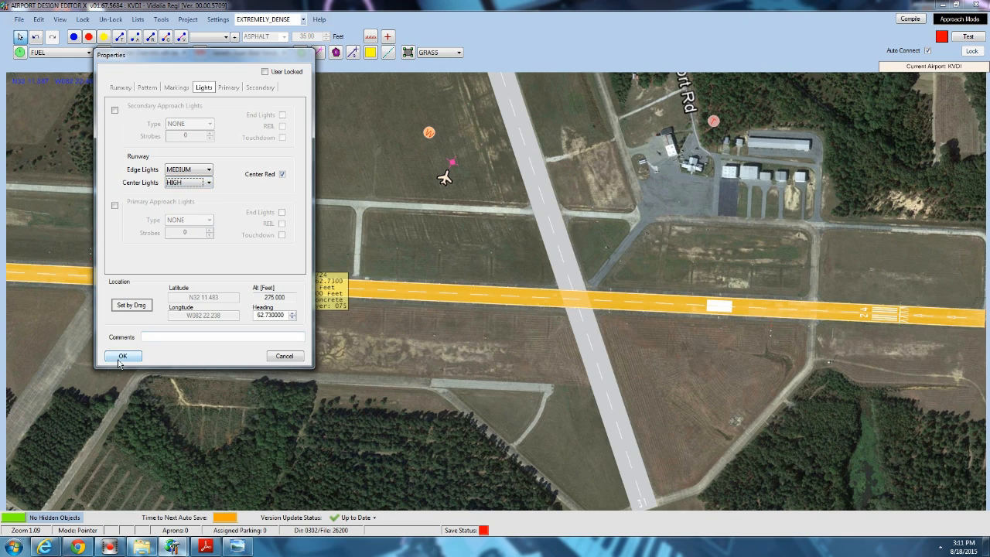
click(122, 356)
Examine the center and edge lights of runway 06/24 from the runway crossing to the 24 end.
click(310, 361)
scroll(402, 357, up, 3)
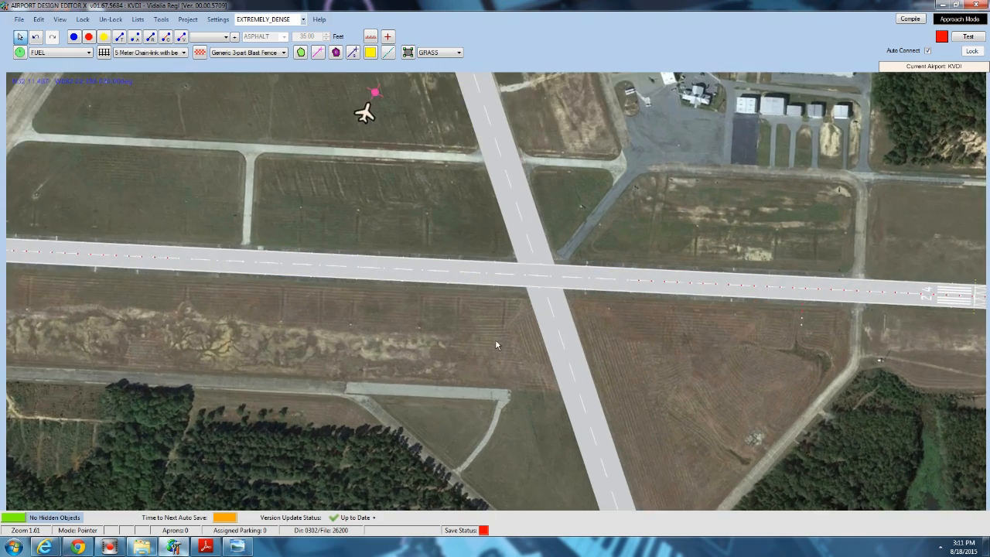
scroll(491, 333, up, 9)
scroll(433, 197, up, 2)
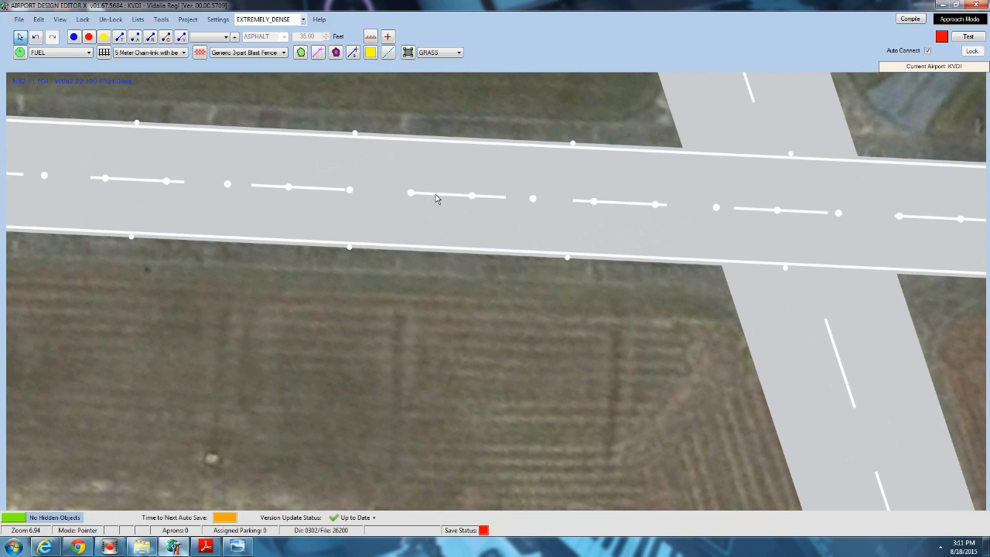
drag(605, 347, 422, 373)
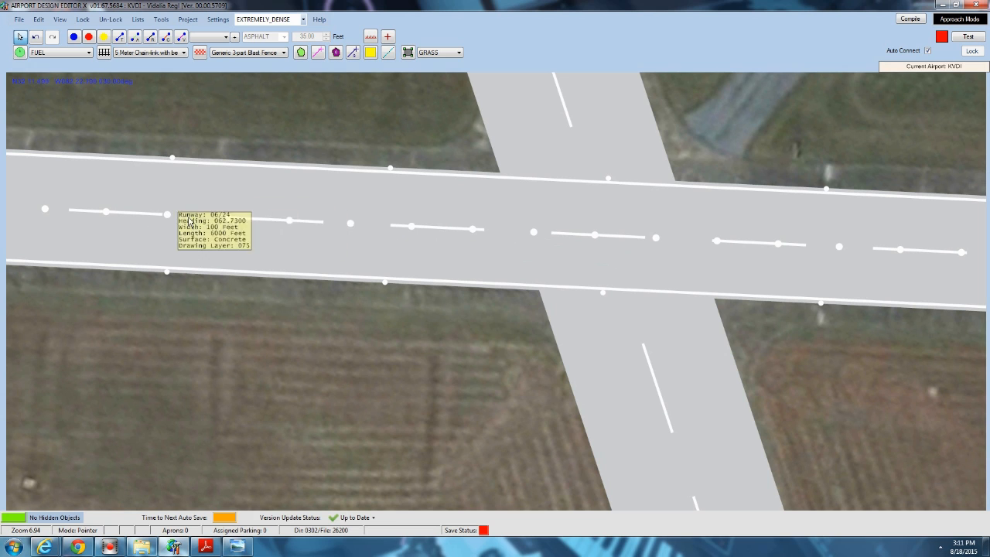
drag(648, 232, 185, 235)
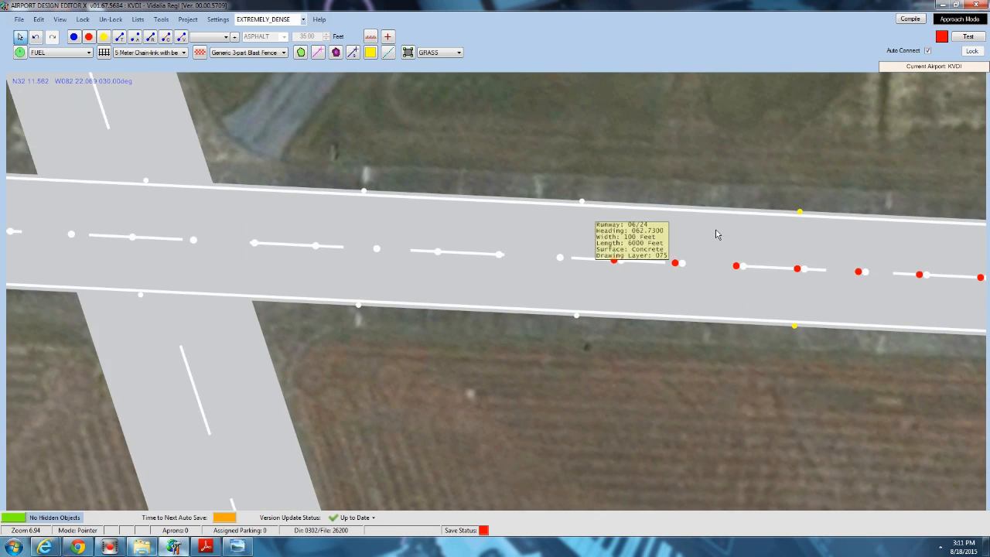
scroll(414, 247, down, 2)
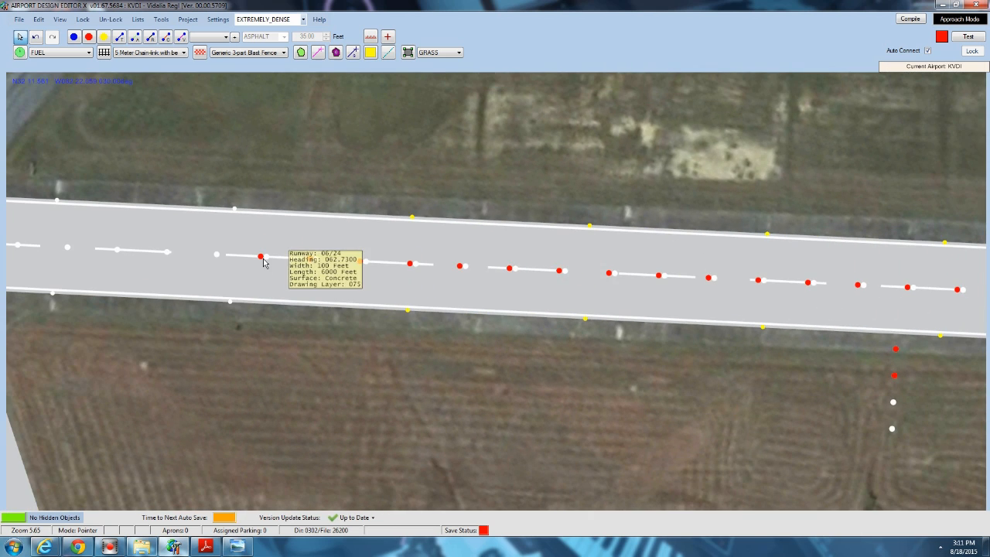
scroll(466, 253, down, 2)
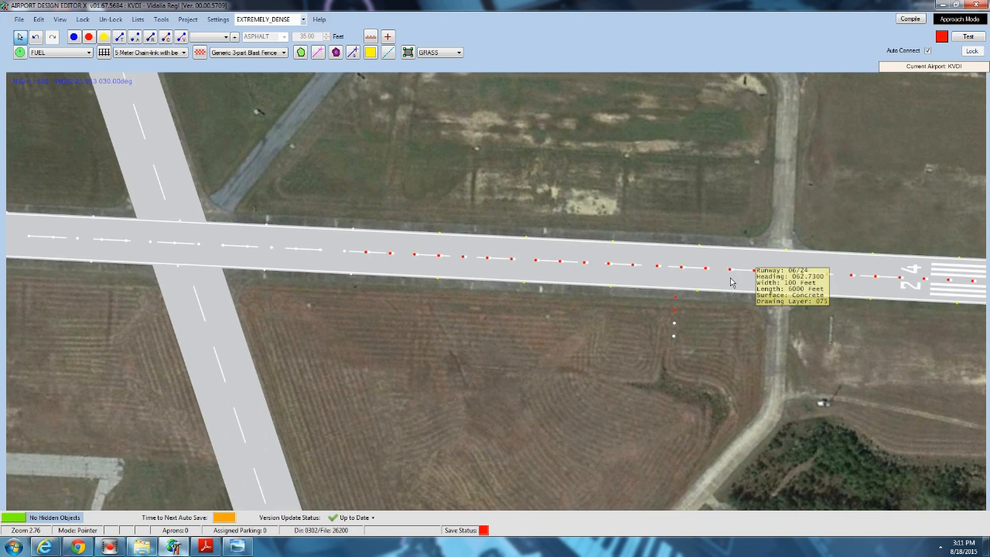
drag(727, 277, 610, 278)
mouse_move(773, 280)
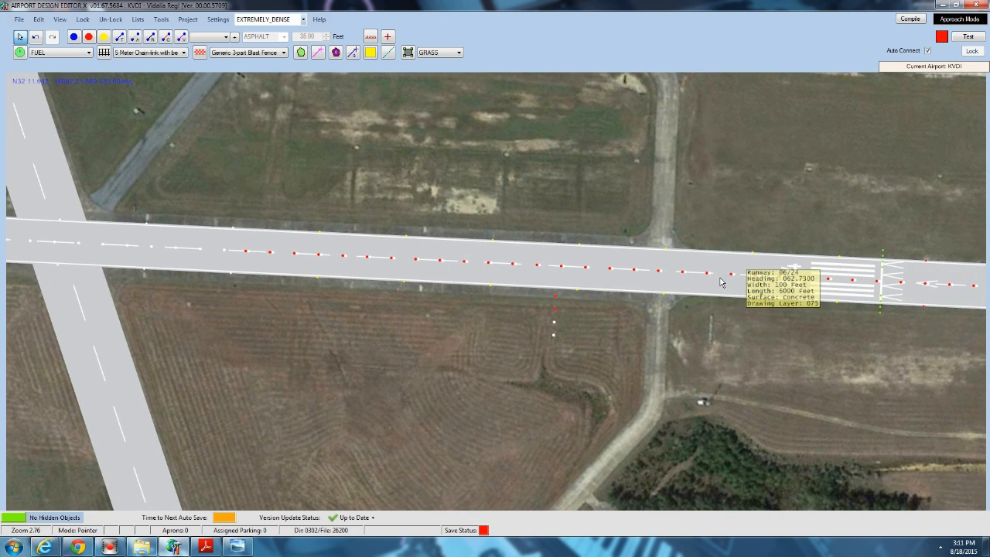
drag(715, 283, 536, 272)
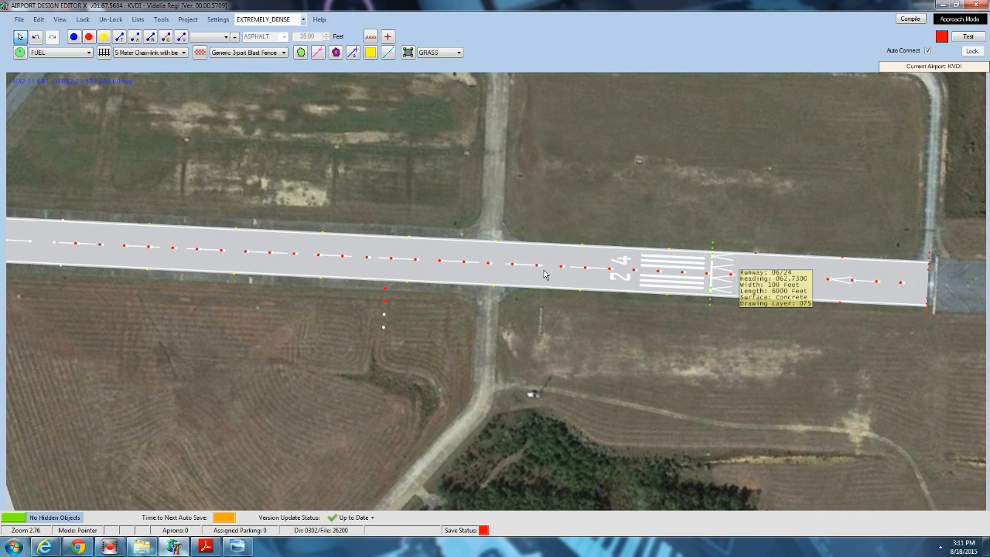
Recheck runway 06/24's marking options, cancel without changes and deselect the runway at its 24 end.
double_click(857, 270)
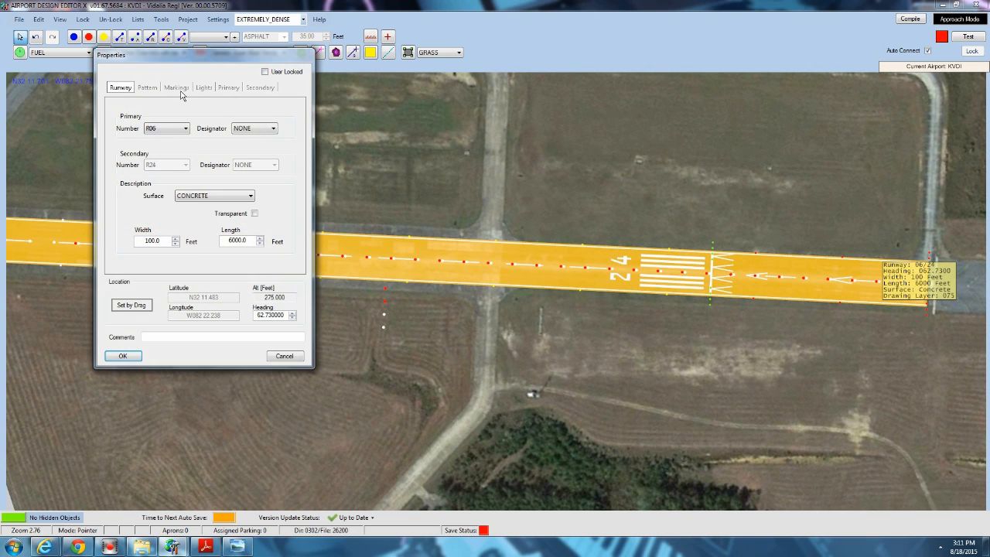
click(181, 91)
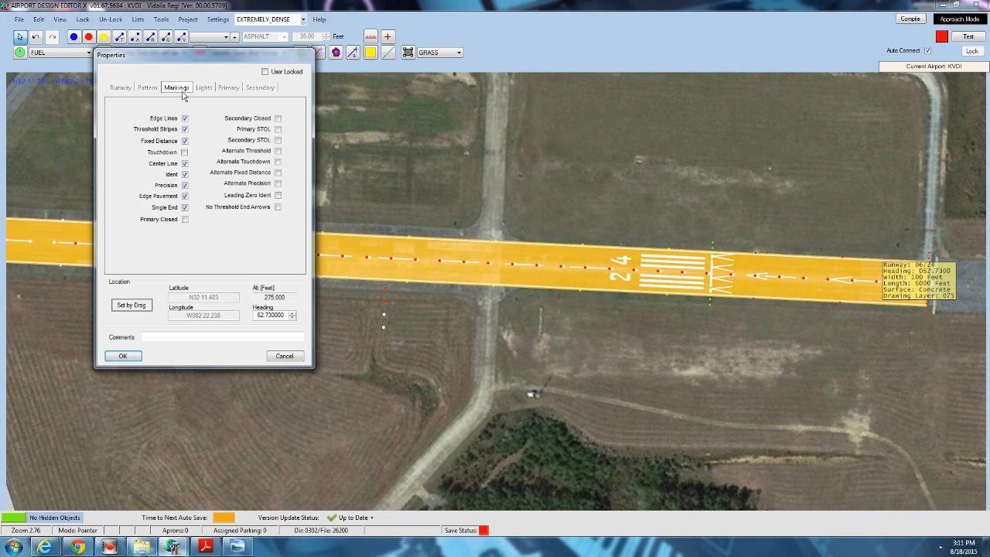
click(291, 356)
key(Right)
key(Right)
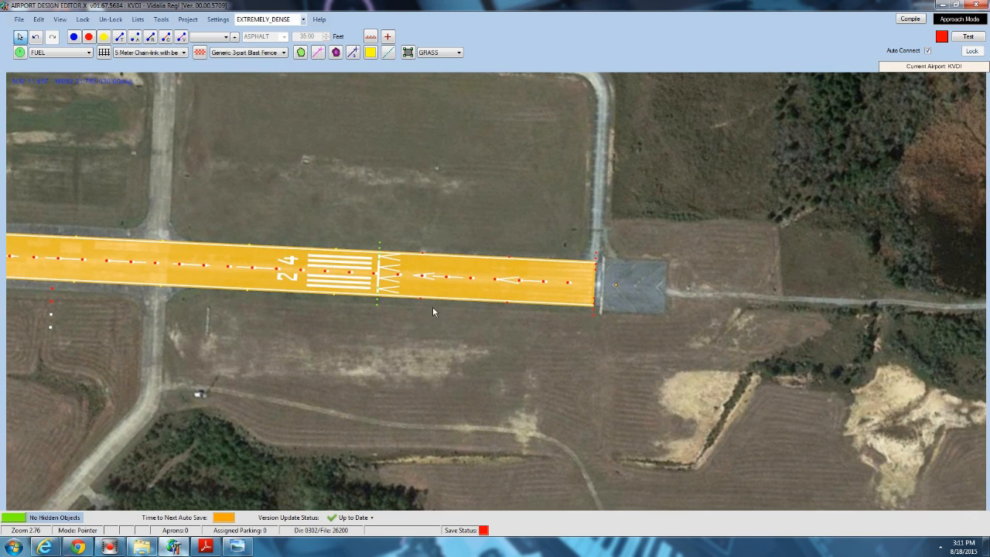
click(433, 246)
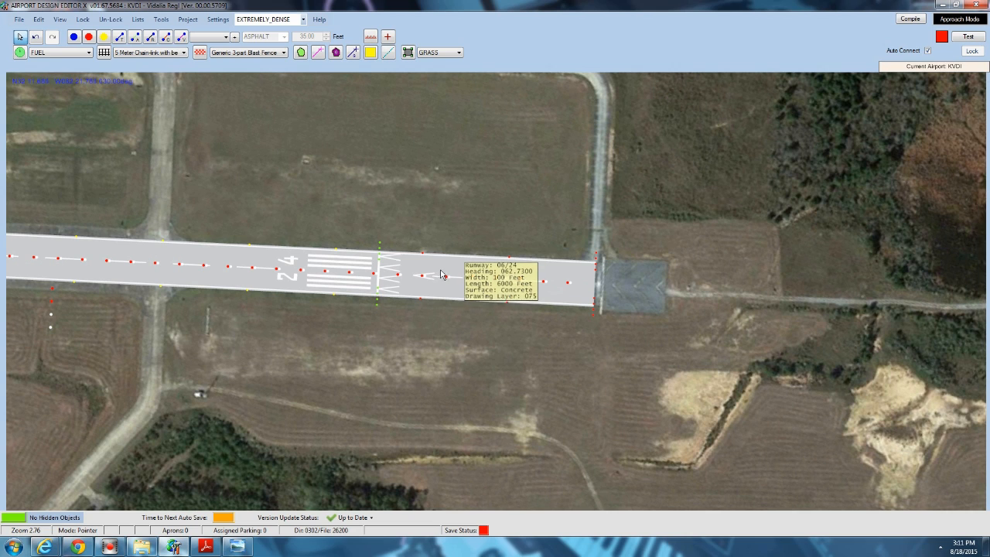
Remove the offset threshold from runway 06/24's secondary end and apply the properties.
double_click(513, 263)
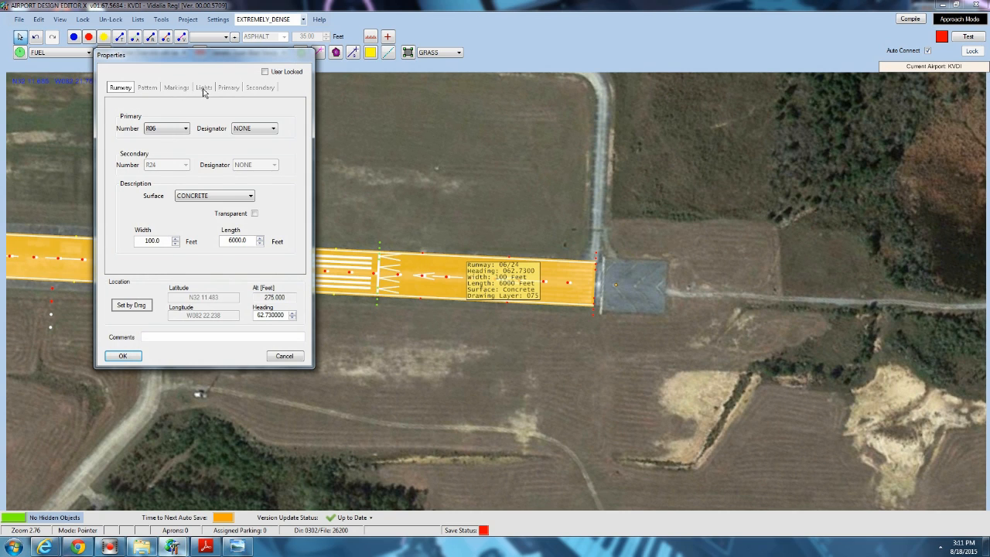
click(225, 88)
click(259, 88)
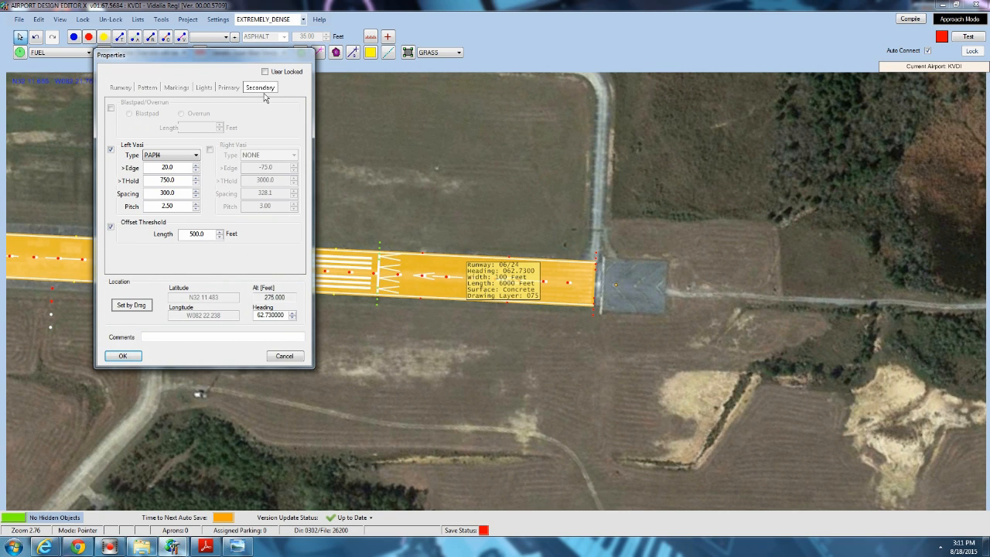
click(132, 352)
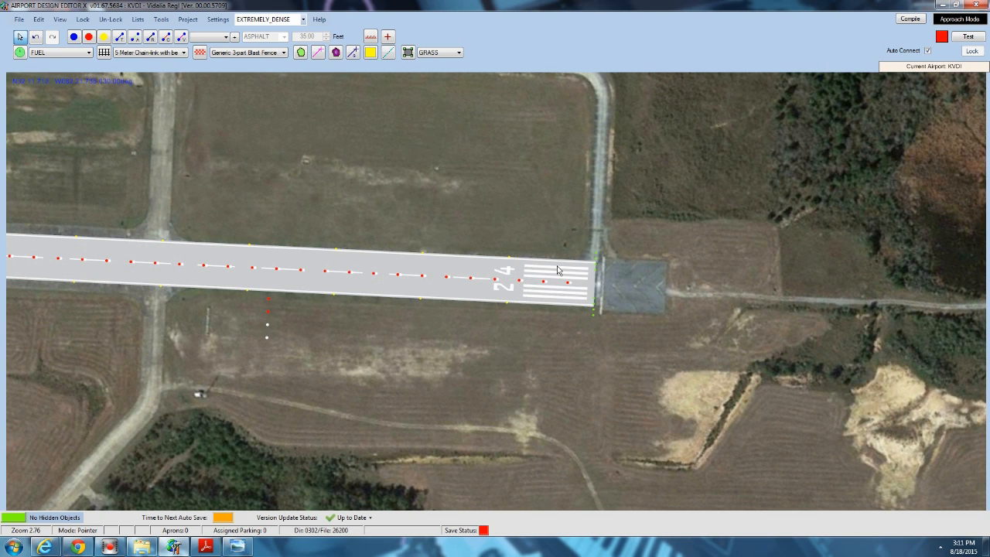
Set runway 06/24's Center Lights to NONE and leave the primary approach lights disabled.
double_click(555, 271)
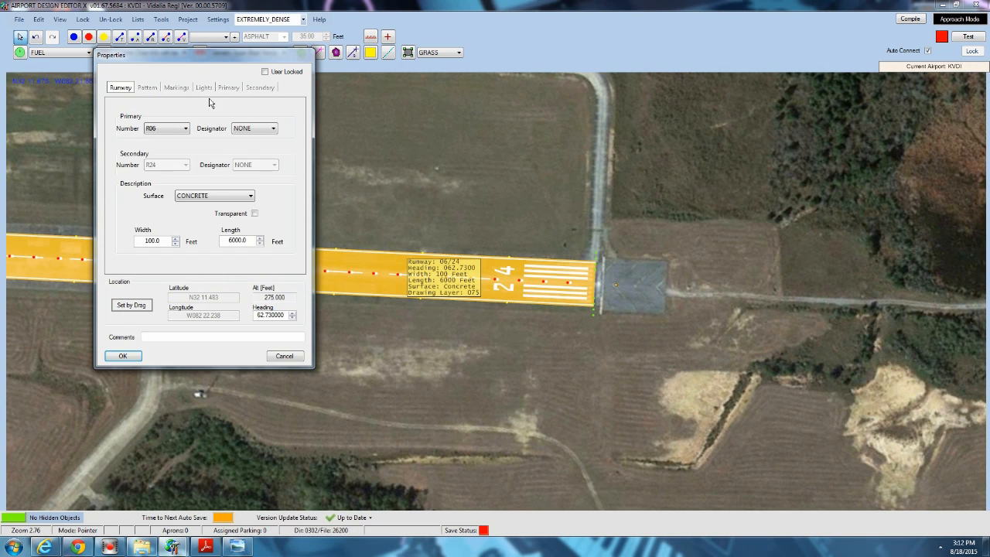
click(203, 87)
click(189, 183)
click(184, 192)
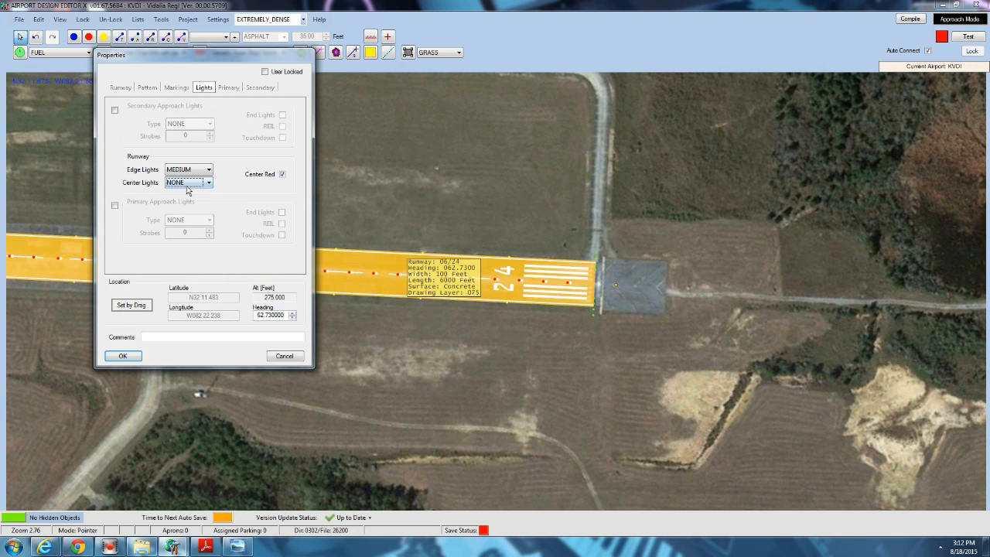
click(115, 206)
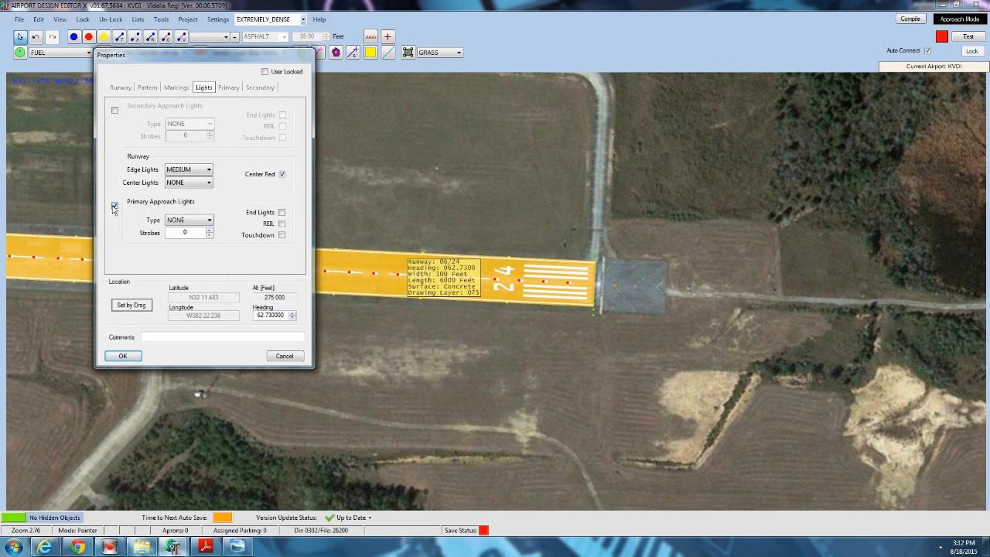
click(114, 206)
Enable secondary approach lights for runway 06/24 with type MALSR and 5 strobes.
click(115, 110)
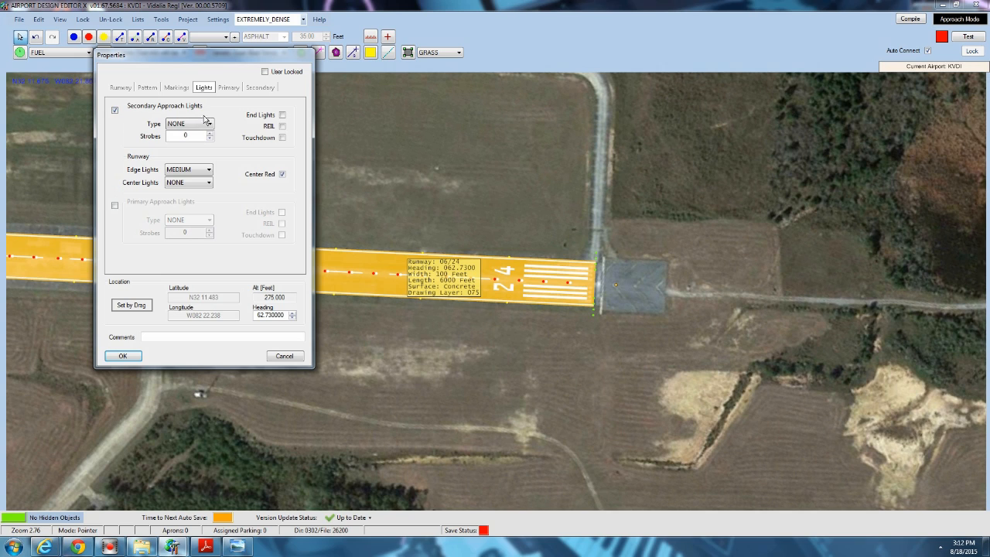
click(207, 124)
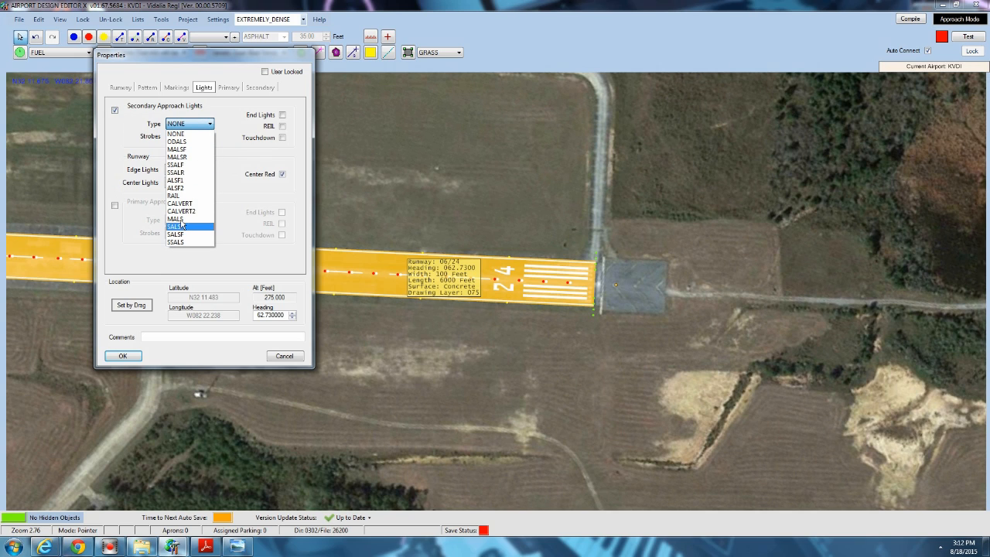
click(181, 158)
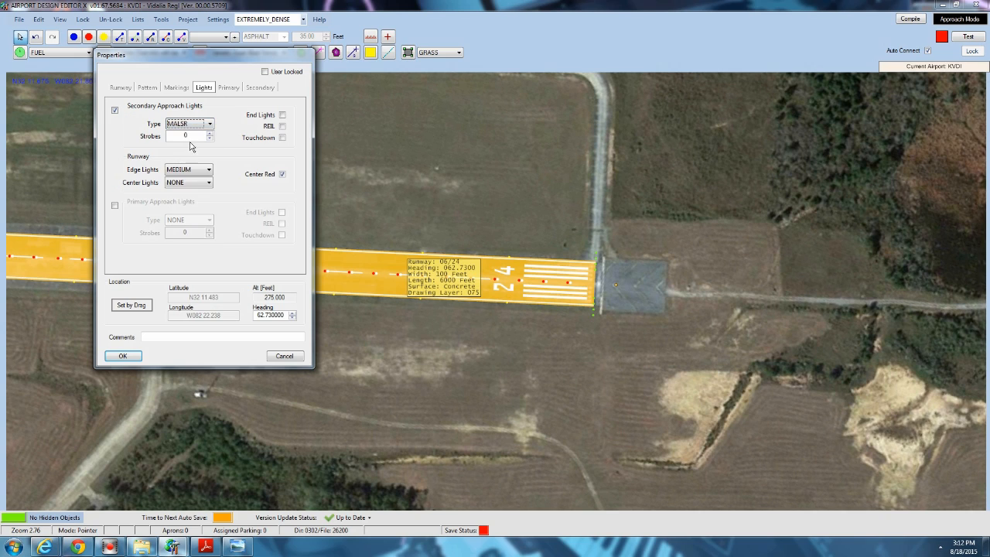
click(184, 136)
text(5)
Enable End Lights, REIL and Touchdown for the secondary approach lights, apply the properties and deselect the runway.
click(283, 138)
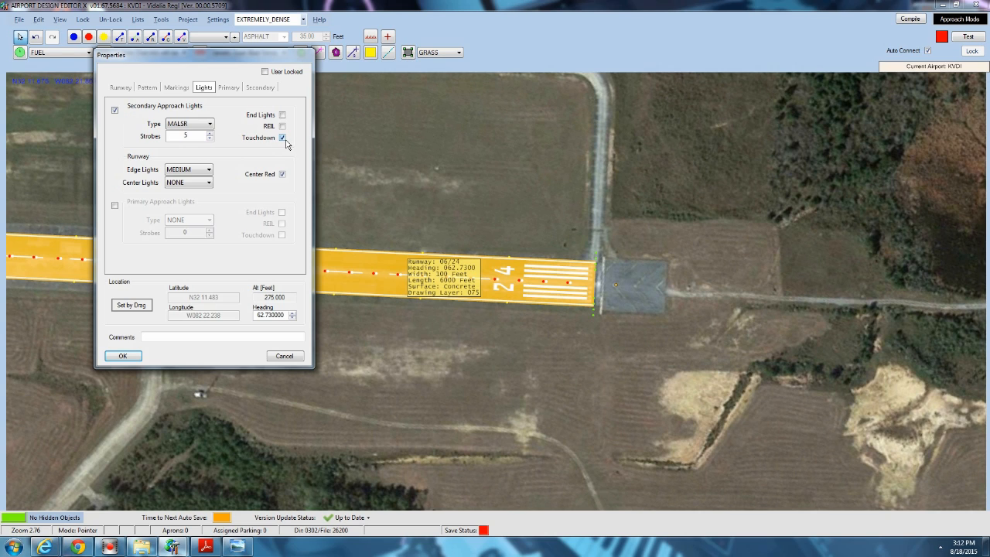
click(283, 126)
click(282, 115)
click(282, 138)
click(123, 356)
click(328, 370)
Examine the approach light rows beyond the 24 end and the lights at its threshold.
drag(498, 401, 214, 372)
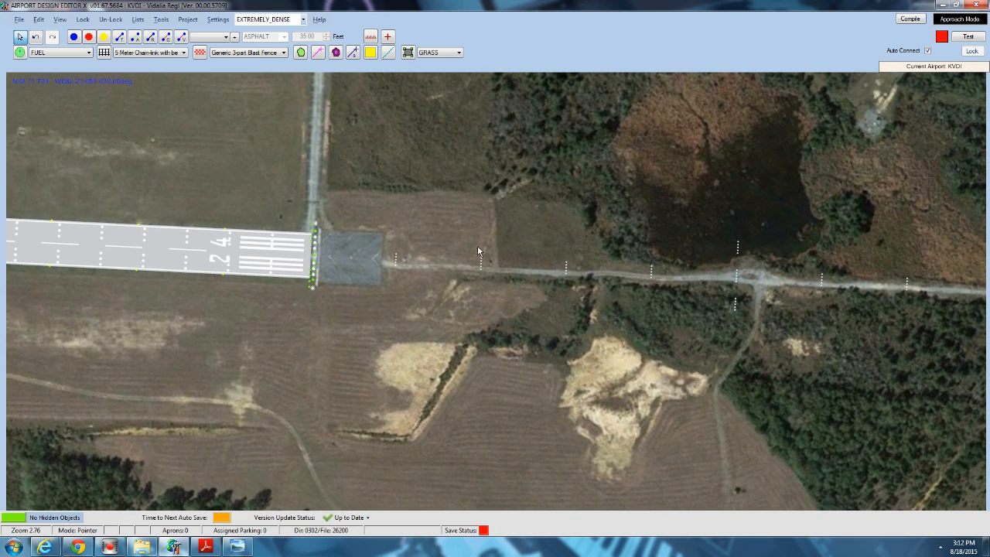
drag(641, 313, 354, 283)
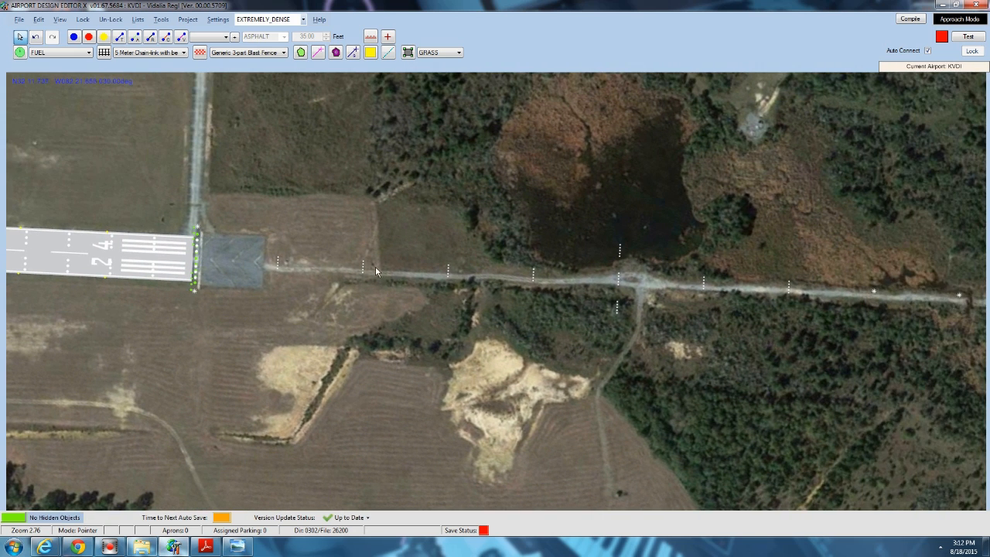
drag(626, 267, 328, 267)
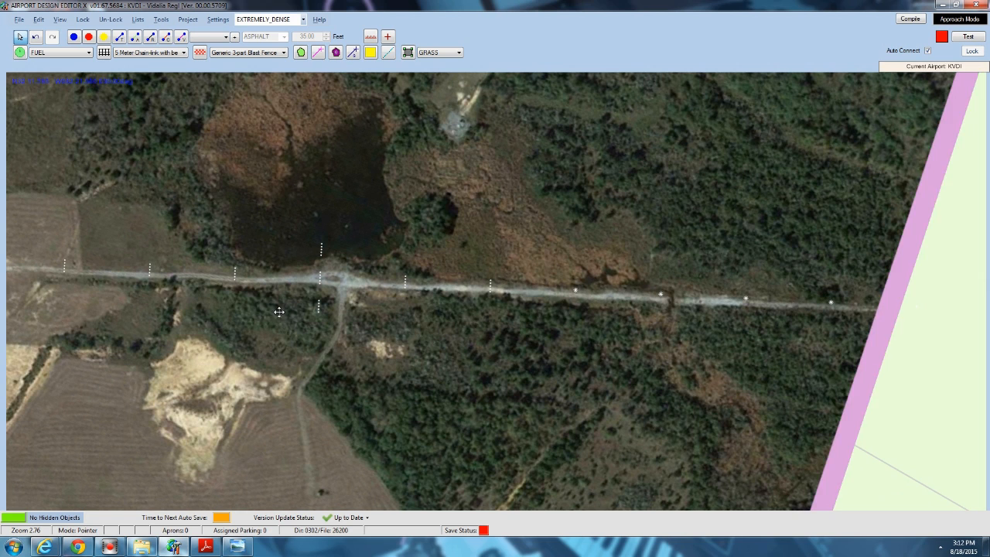
drag(280, 311, 647, 311)
drag(369, 316, 578, 313)
scroll(470, 232, up, 5)
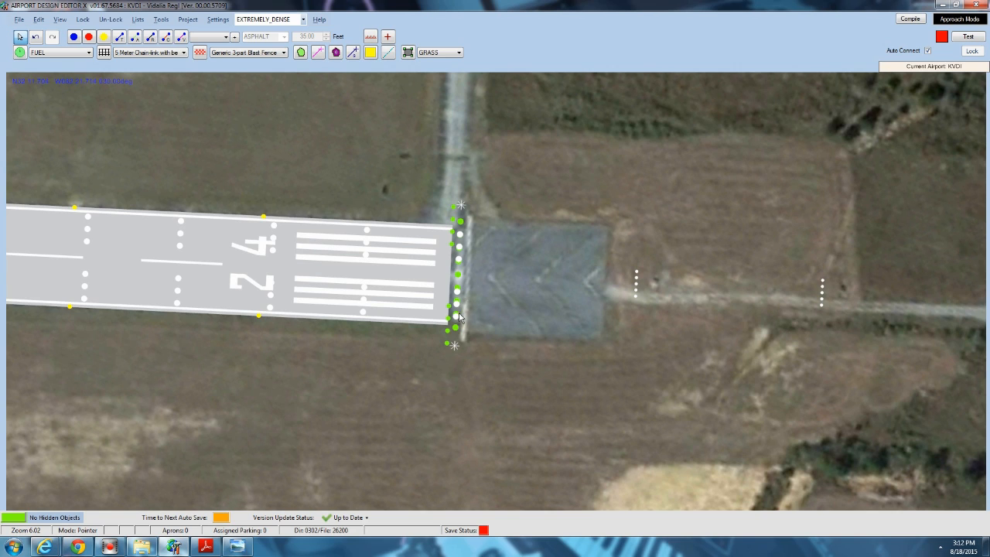
mouse_move(446, 236)
Turn off End Lights for runway 06/24's secondary approach lights, apply the properties and deselect the runway.
double_click(409, 271)
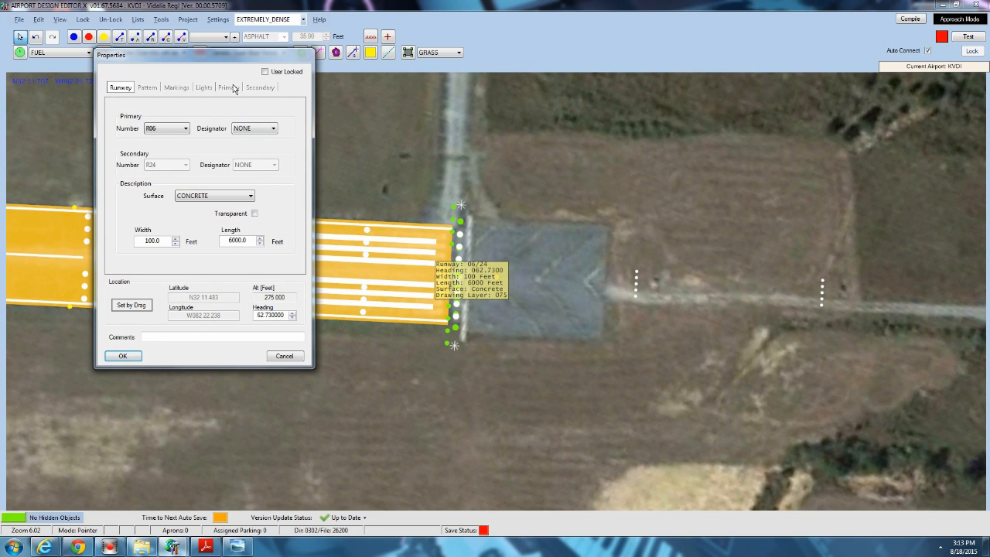
click(229, 88)
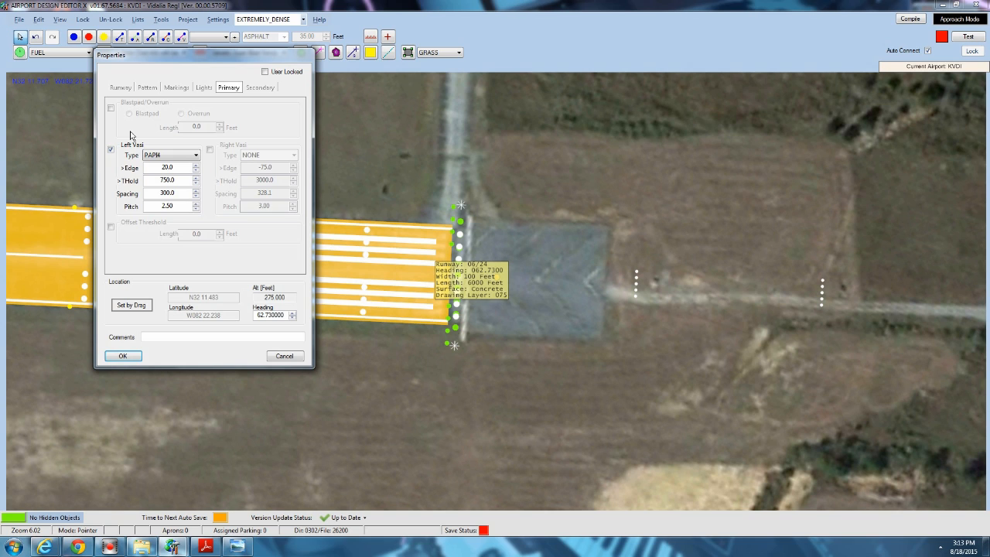
click(261, 87)
click(206, 88)
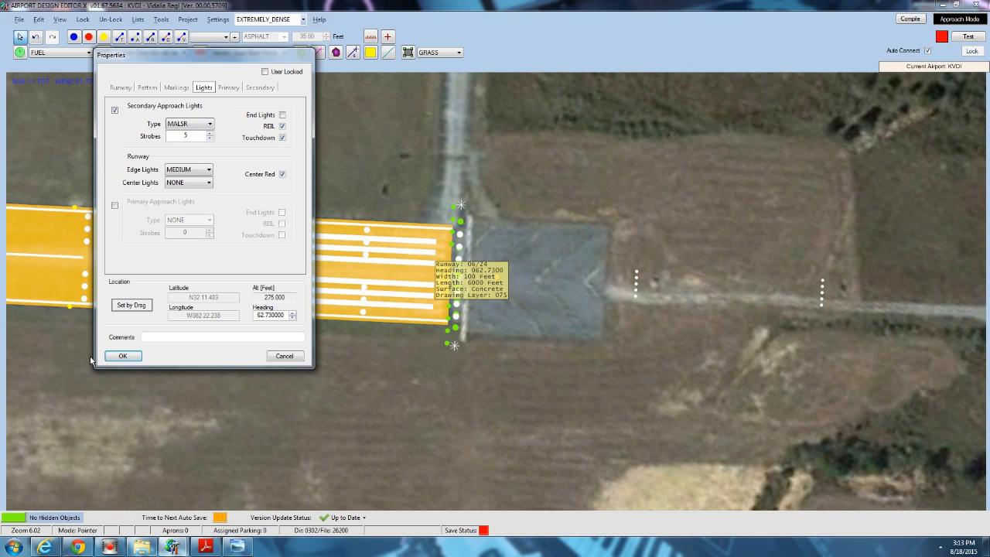
click(118, 355)
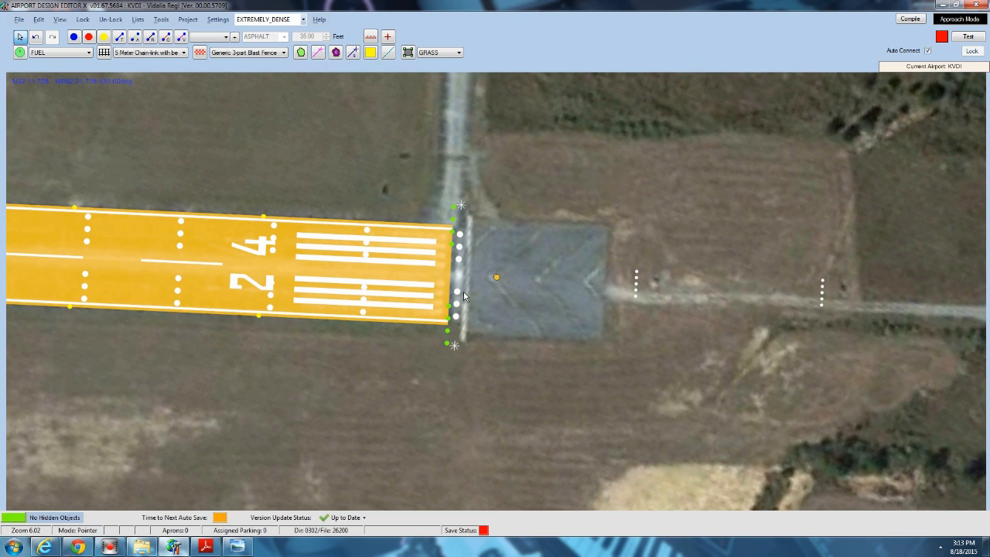
click(469, 263)
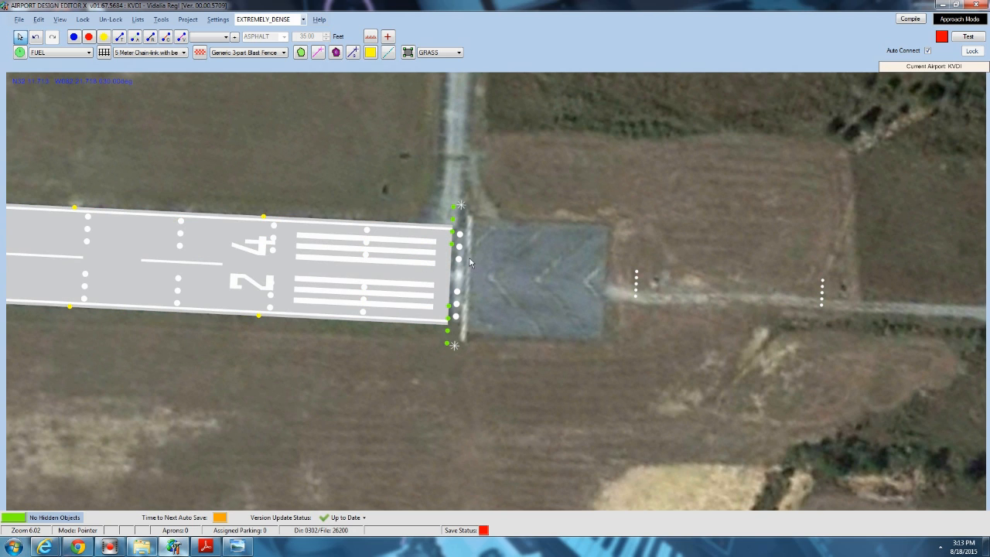
Review the REIL and Touchdown options of the secondary approach lights and close the properties without changing them.
double_click(365, 273)
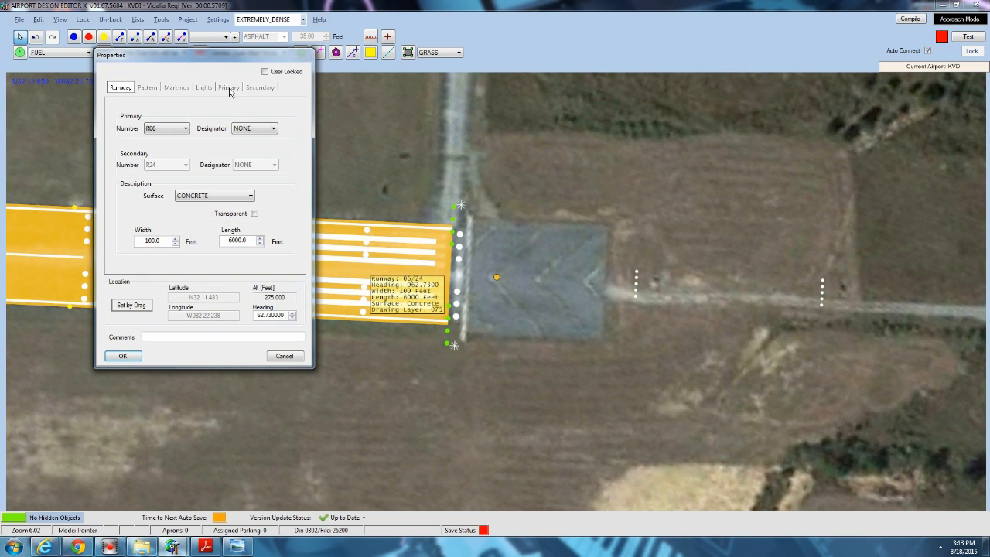
click(206, 90)
click(282, 138)
click(283, 126)
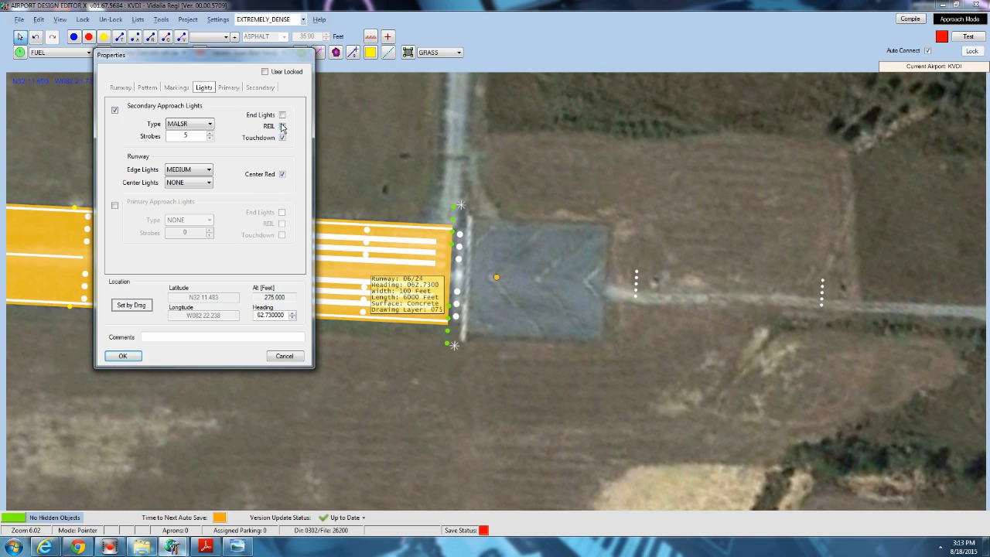
click(122, 355)
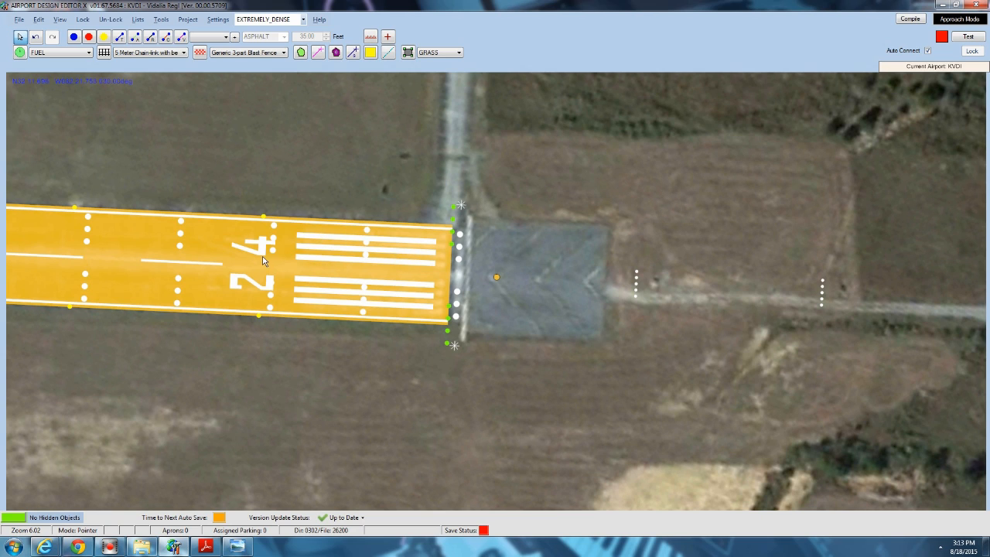
Turn off REIL for runway 06/24's secondary approach lights and apply the properties.
double_click(193, 254)
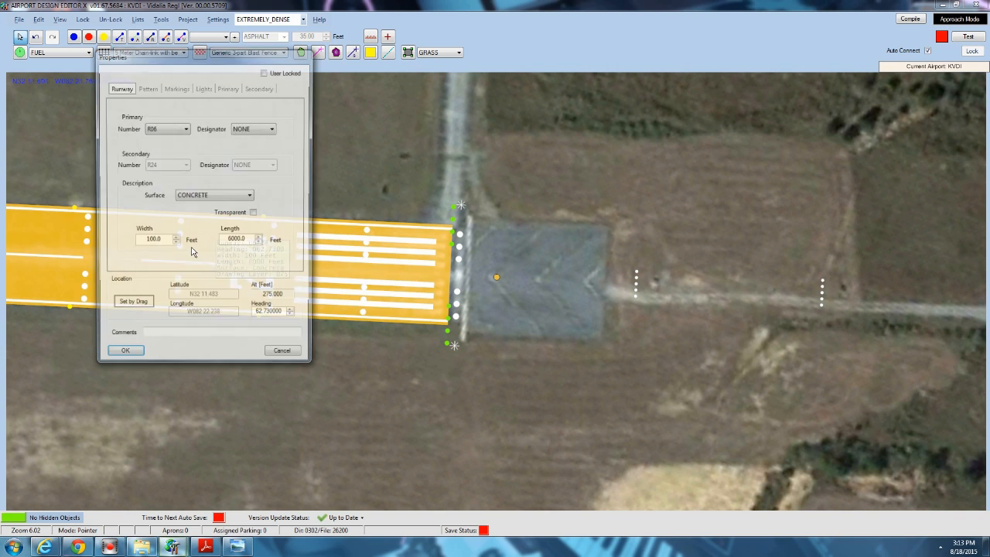
click(203, 89)
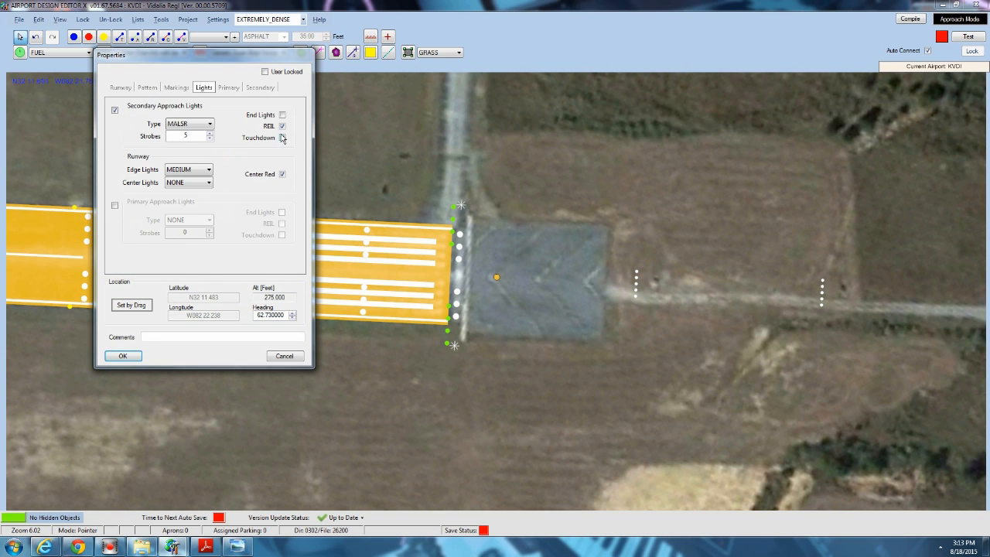
click(123, 355)
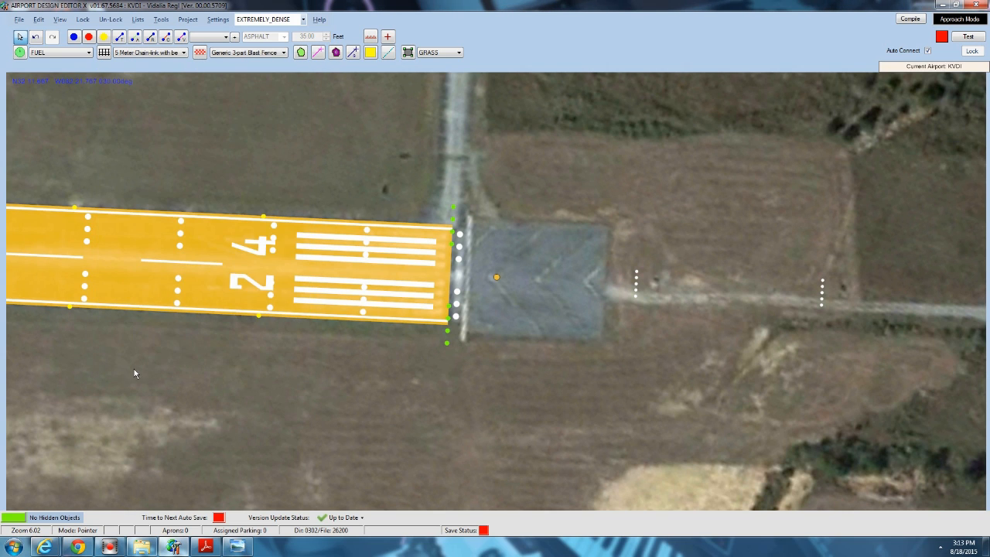
Examine how far the touchdown lights extend along runway 06/24 from the 24 end past the runway crossing.
drag(134, 369, 385, 371)
drag(208, 239, 650, 242)
scroll(583, 287, down, 8)
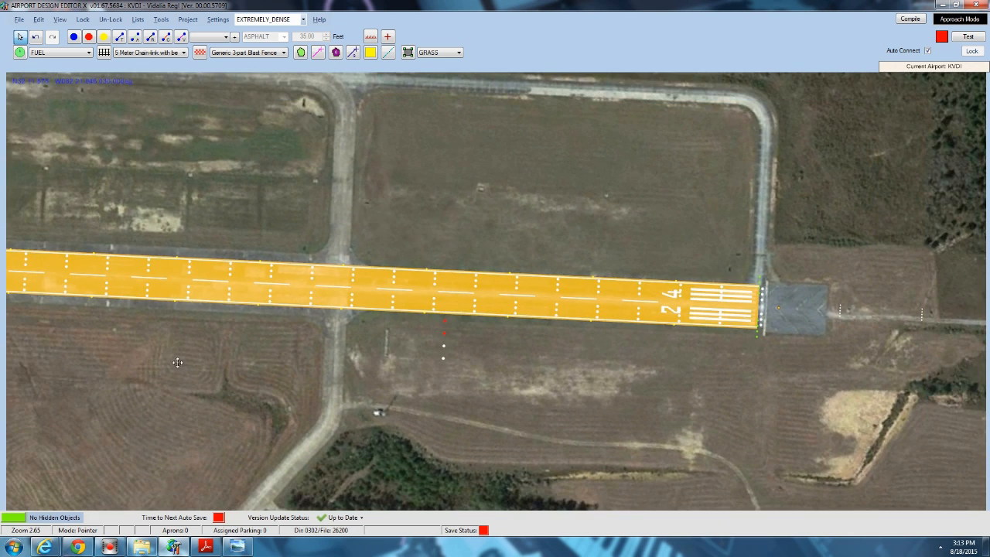
drag(177, 362, 277, 359)
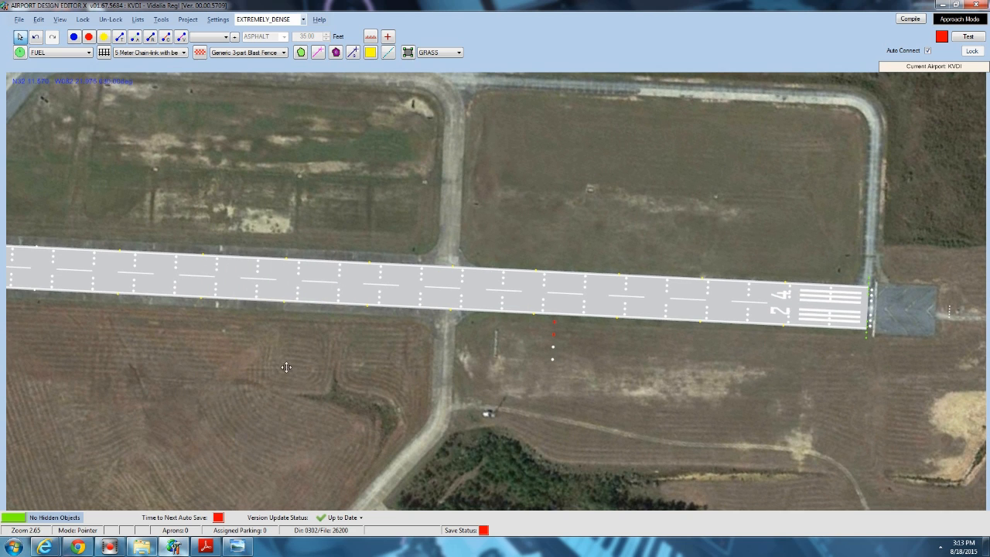
drag(286, 367, 587, 400)
drag(133, 257, 408, 257)
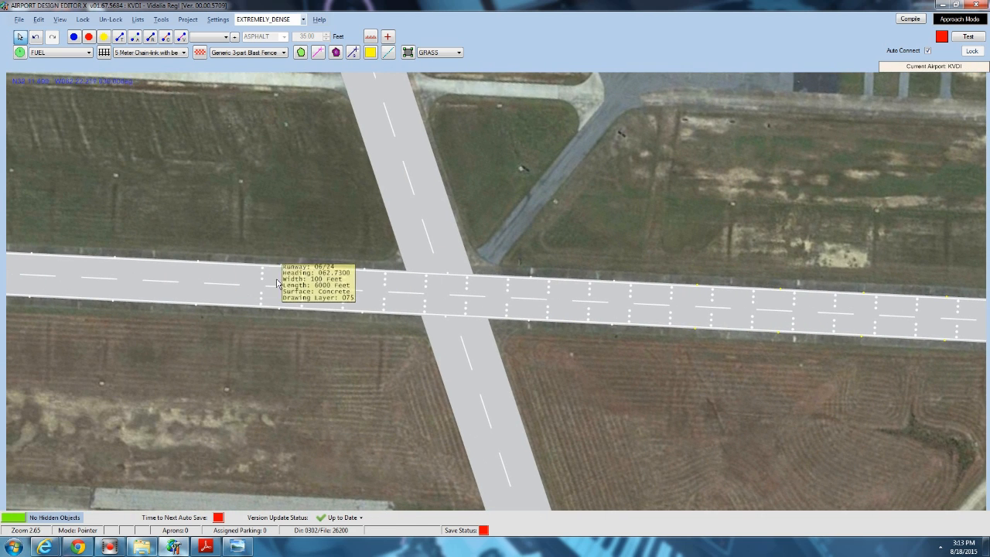
scroll(176, 211, up, 2)
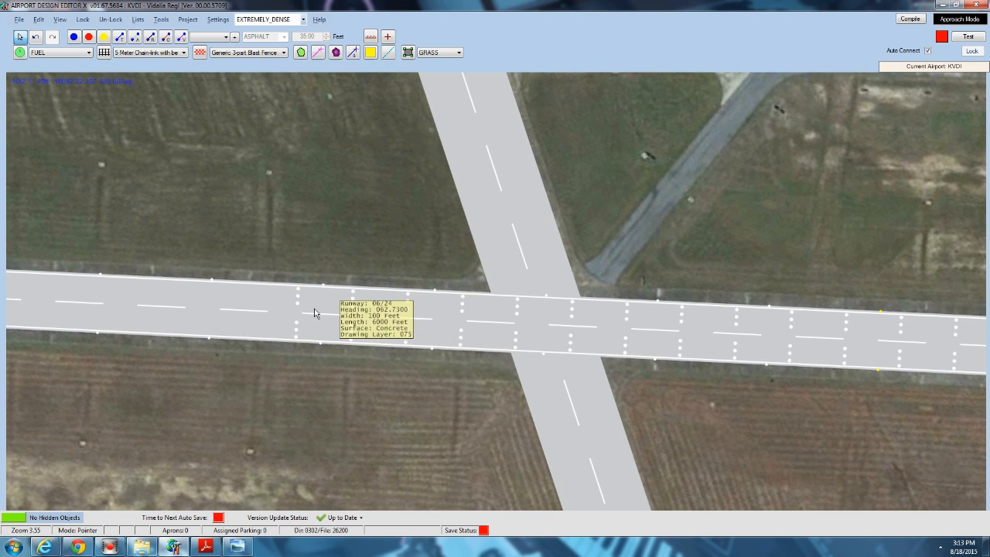
drag(643, 247, 152, 226)
scroll(153, 226, down, 1)
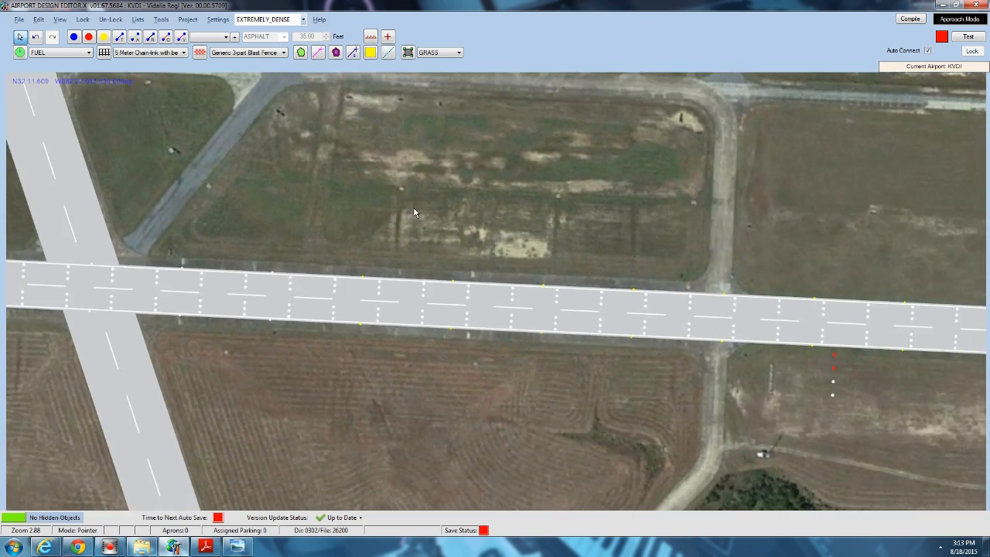
scroll(414, 208, down, 3)
drag(819, 215, 271, 209)
Turn off Touchdown and disable the secondary approach lights in runway 06/24's properties.
double_click(242, 299)
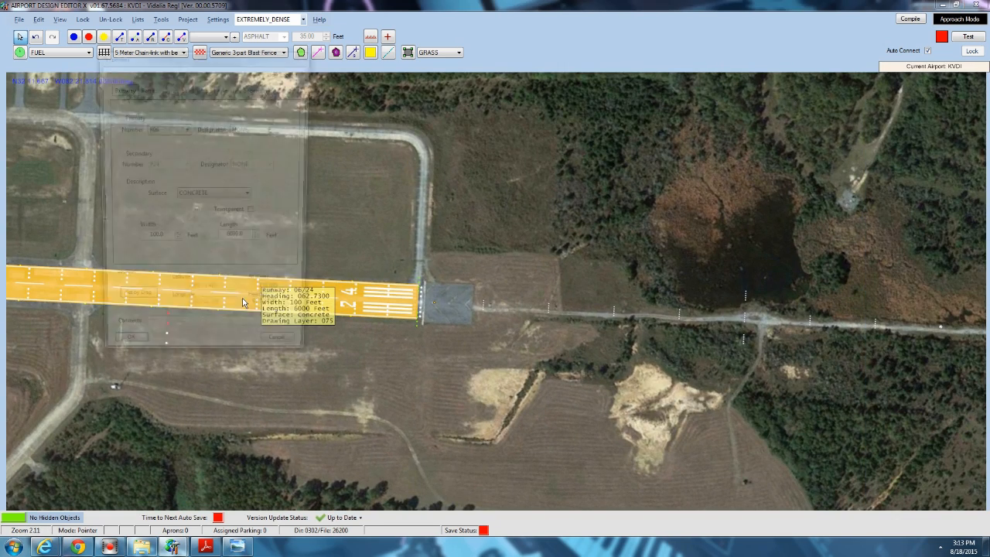
click(203, 87)
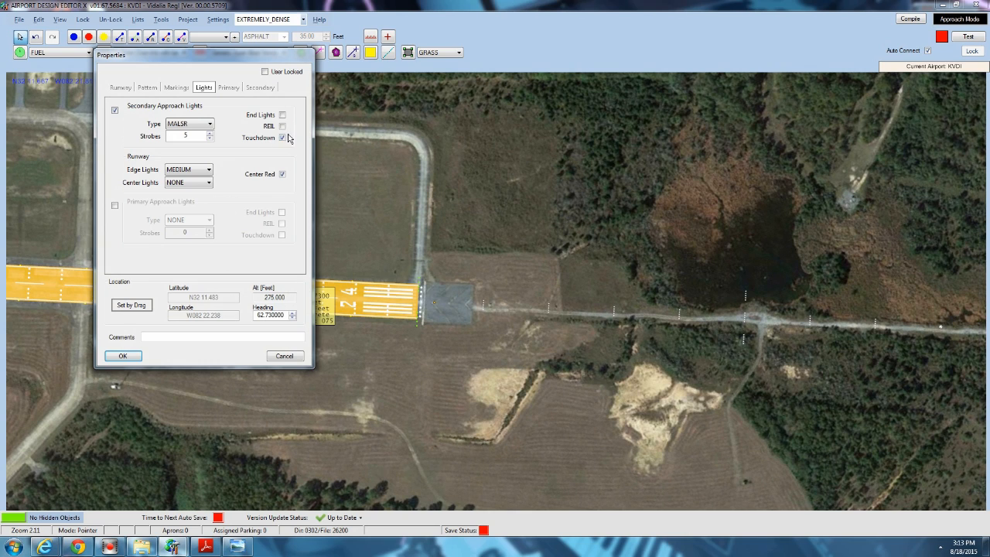
click(283, 137)
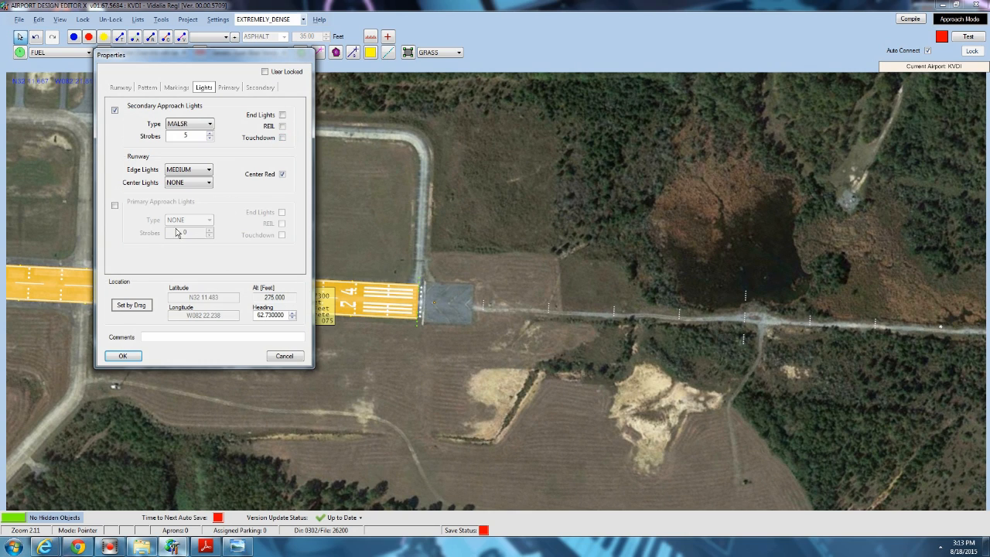
click(115, 112)
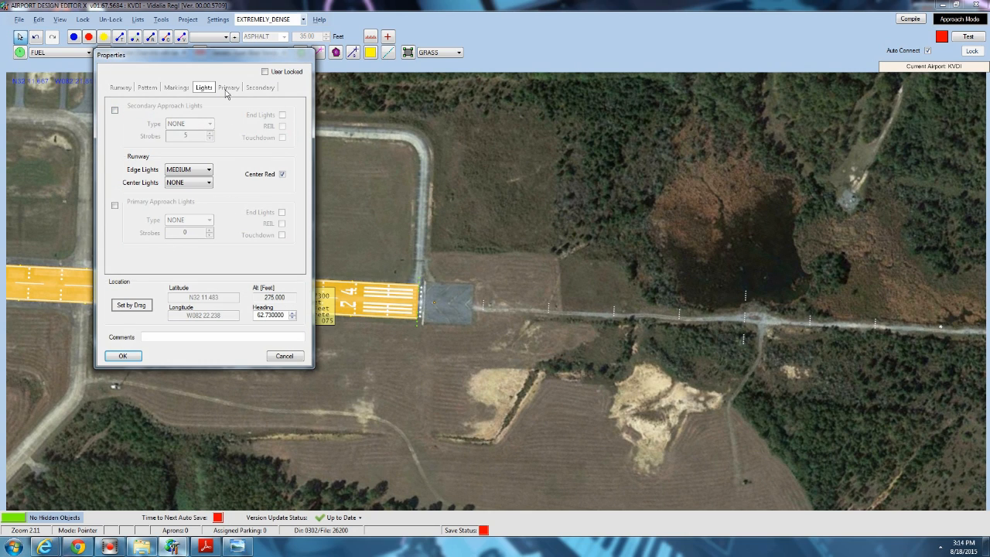
Review the primary end's settings and the available Left Vasi types, keeping PAPI4.
click(228, 88)
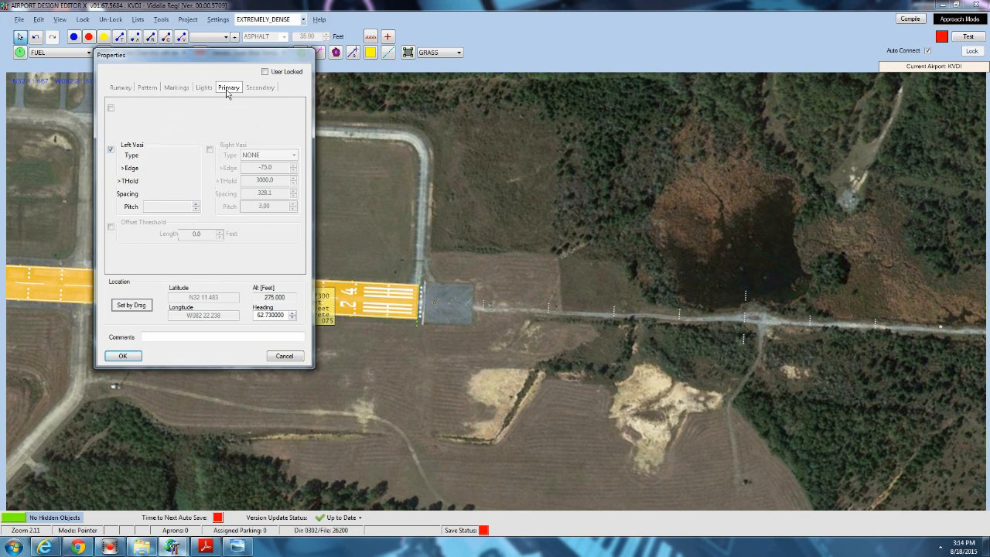
click(270, 90)
click(213, 91)
click(226, 90)
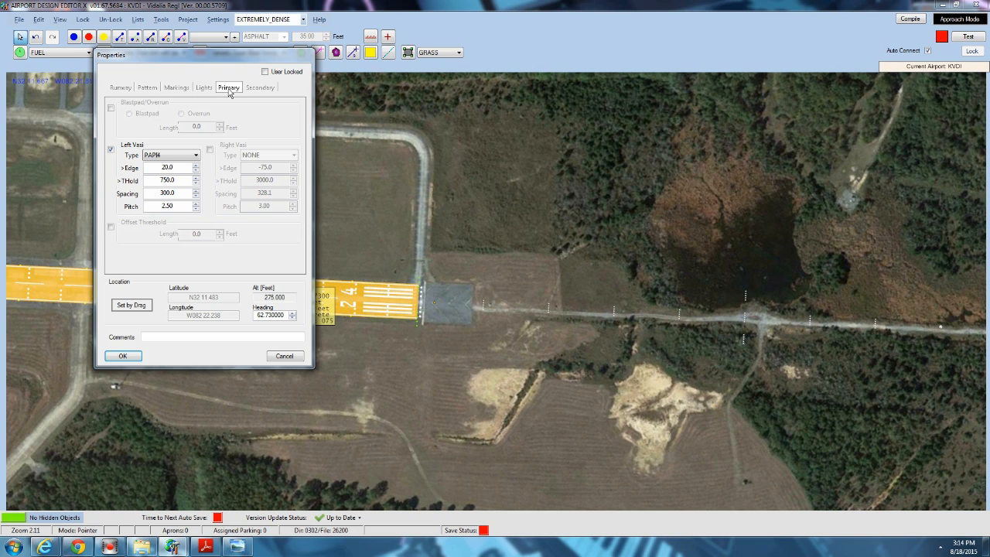
click(168, 154)
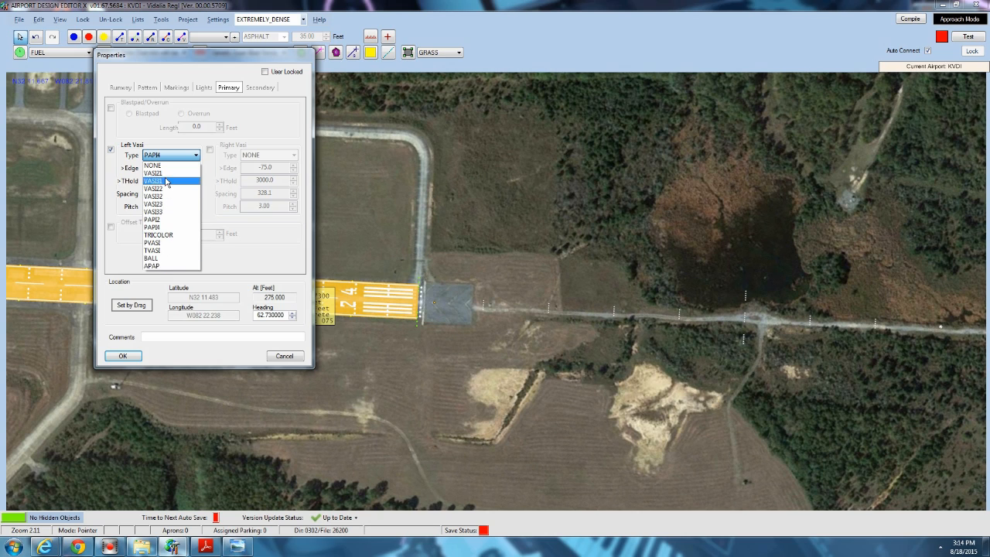
click(165, 126)
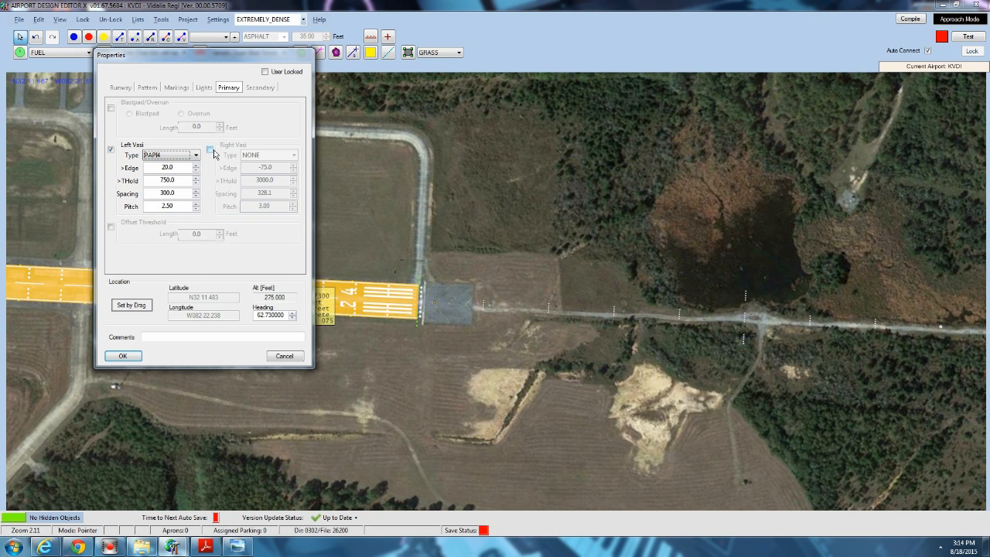
Try enabling the primary end's Right Vasi and turn it off again.
click(209, 148)
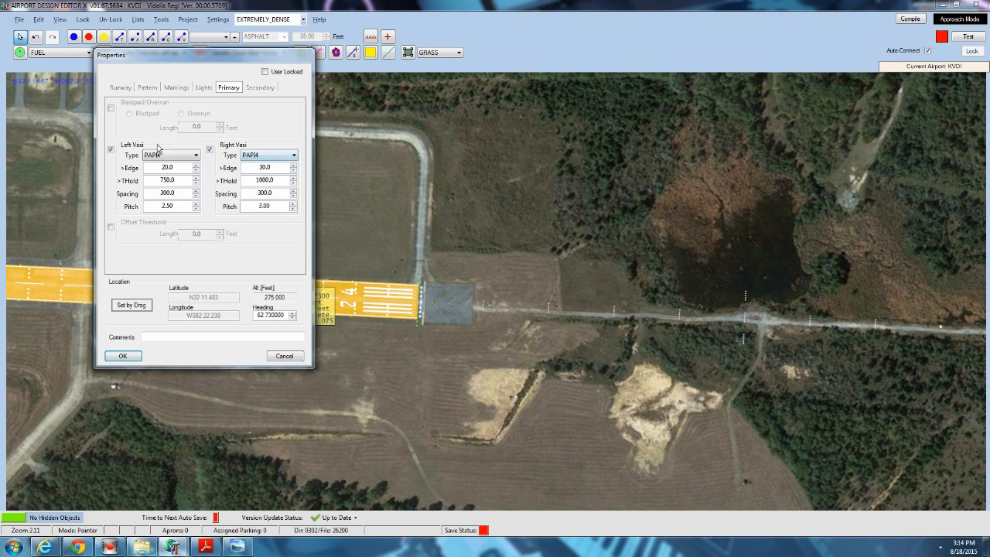
click(209, 149)
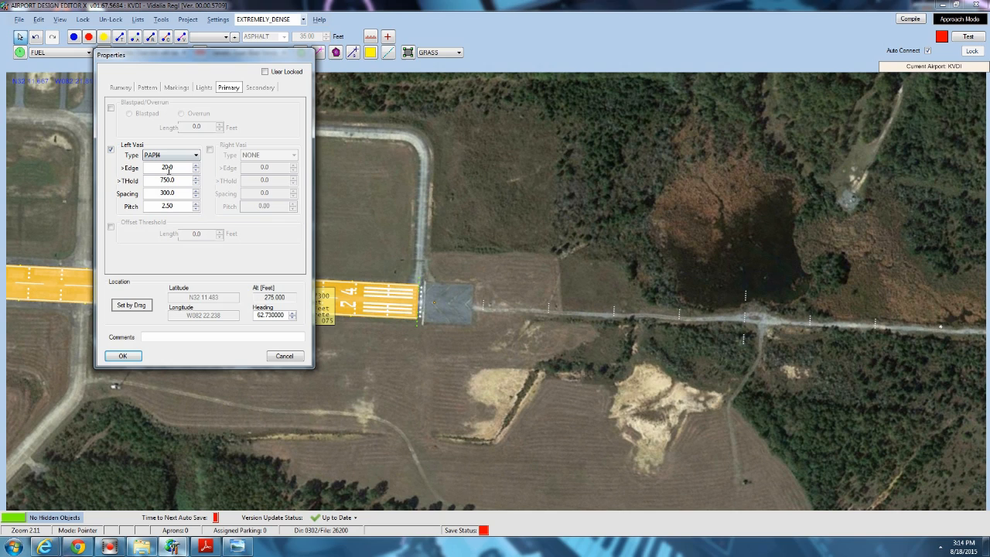
text(0)
Check runway 06's PAPI type and glide angle in the Vidalia Rgnl entry of the FAA directory PDF in Internet Explorer, then return to Airport Design Editor.
mouse_move(54, 549)
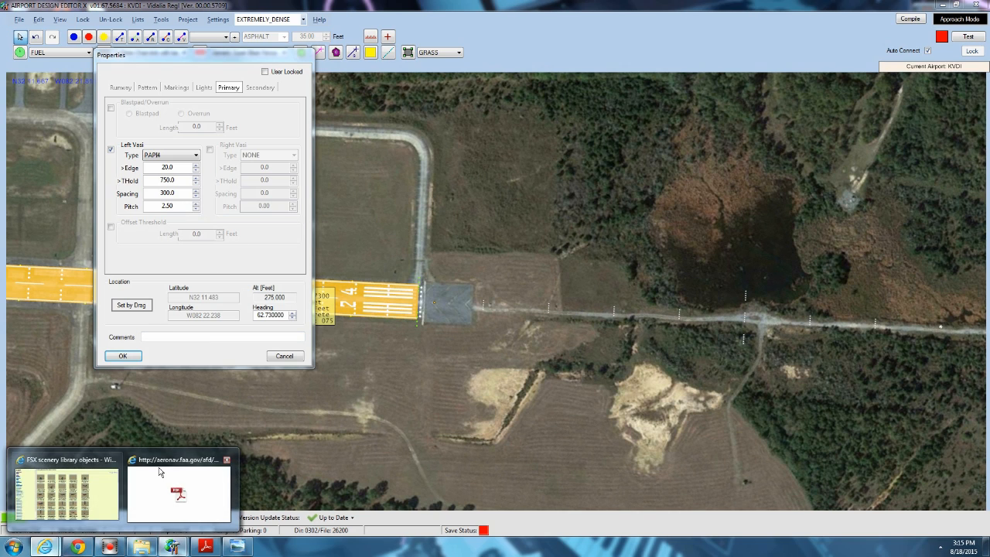
click(159, 471)
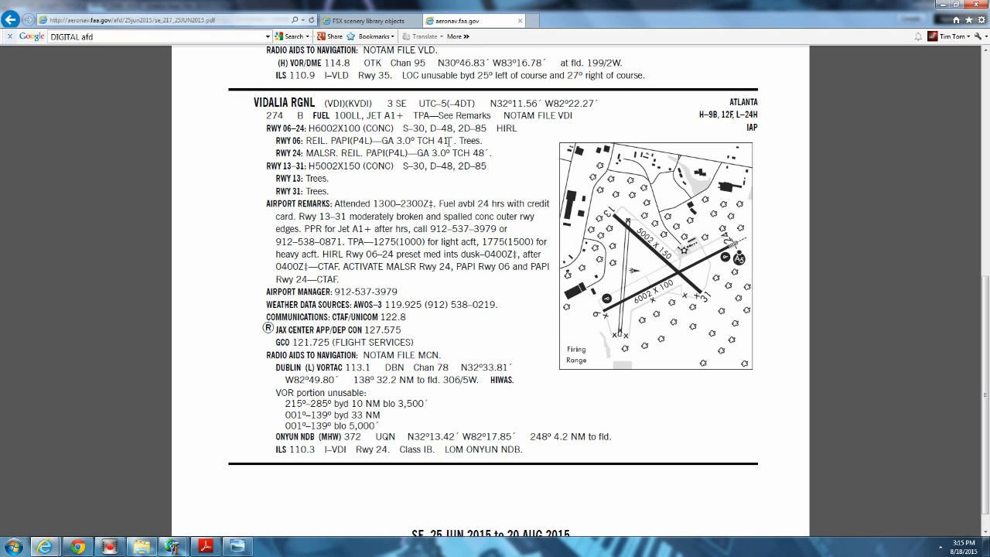
drag(331, 140, 439, 140)
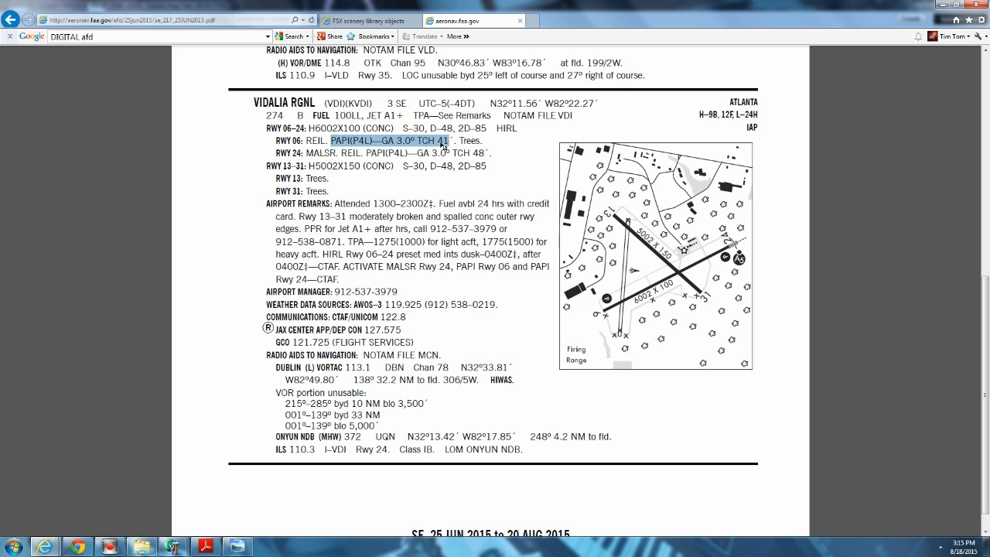
click(394, 153)
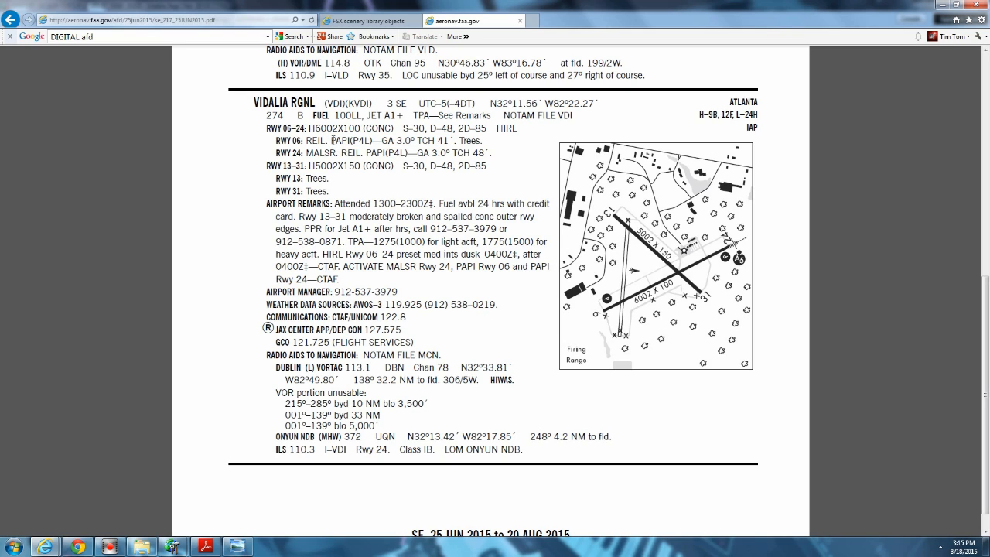
drag(331, 140, 415, 141)
click(951, 6)
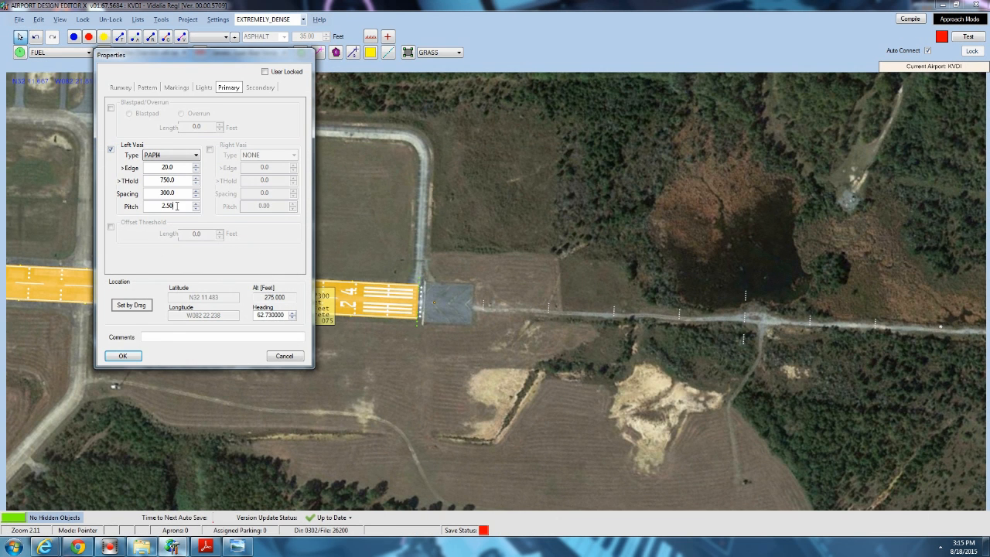
Set the pitch of the primary end's Left Vasi to 3.00.
click(196, 203)
drag(188, 206, 147, 206)
text(3.00)
Enable a blastpad of 200 feet on runway 06/24's primary end and apply the properties.
click(111, 108)
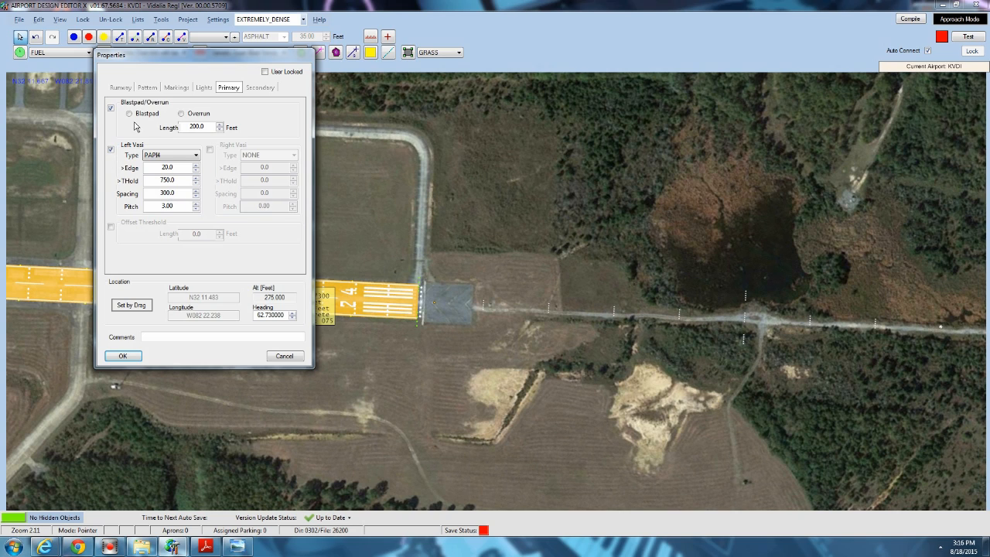
click(130, 113)
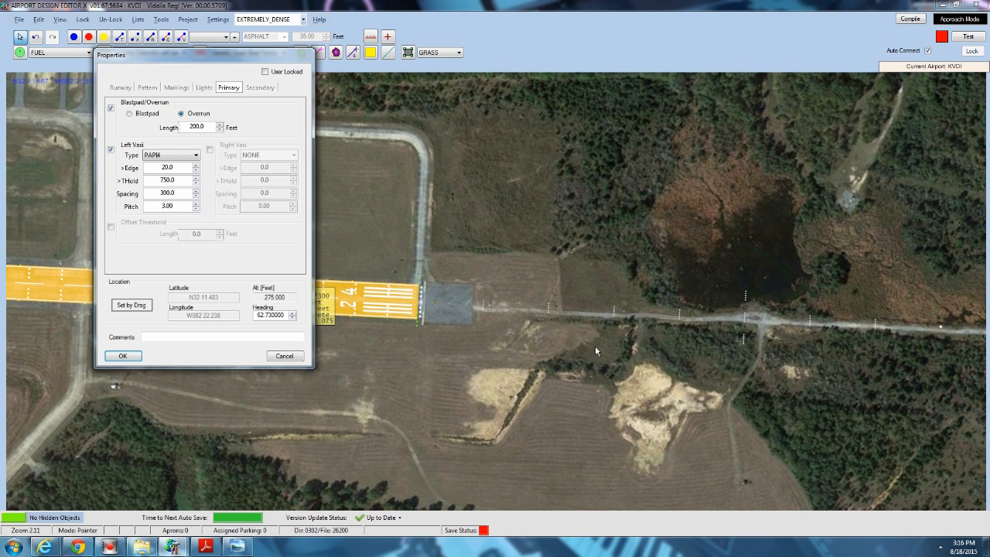
click(133, 114)
click(122, 355)
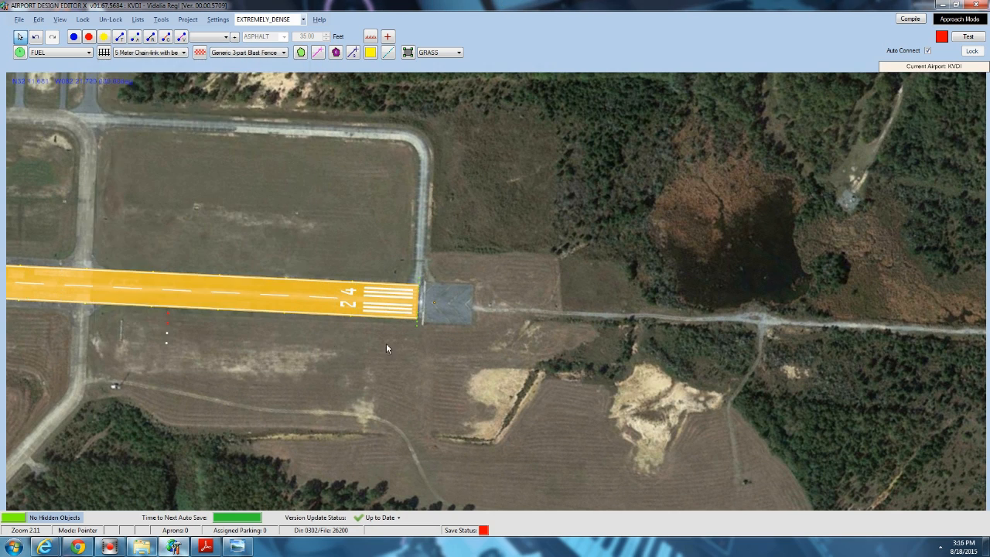
Add a 200-foot blastpad to runway 06/24's secondary end, apply it and inspect the chevron markings.
scroll(417, 342, up, 3)
double_click(392, 288)
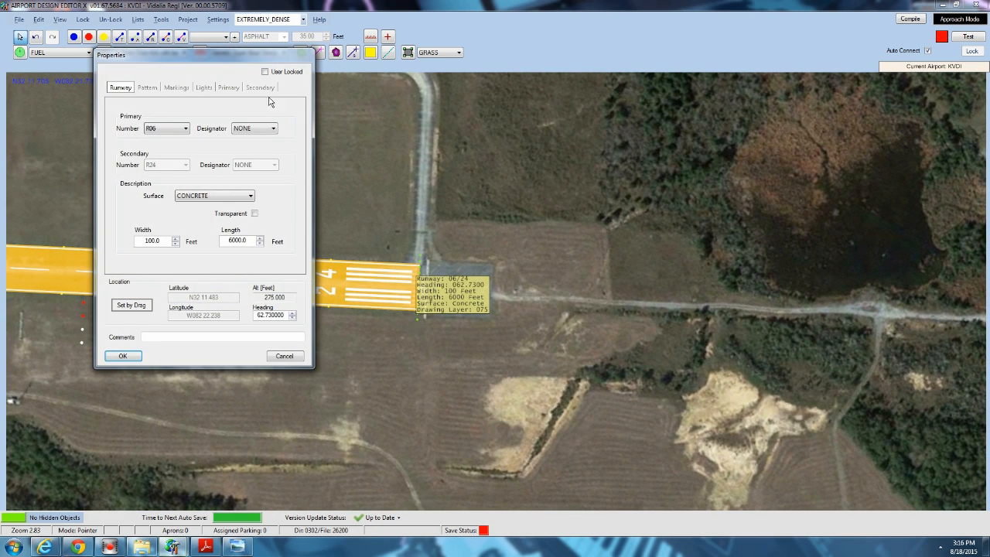
click(259, 88)
click(110, 107)
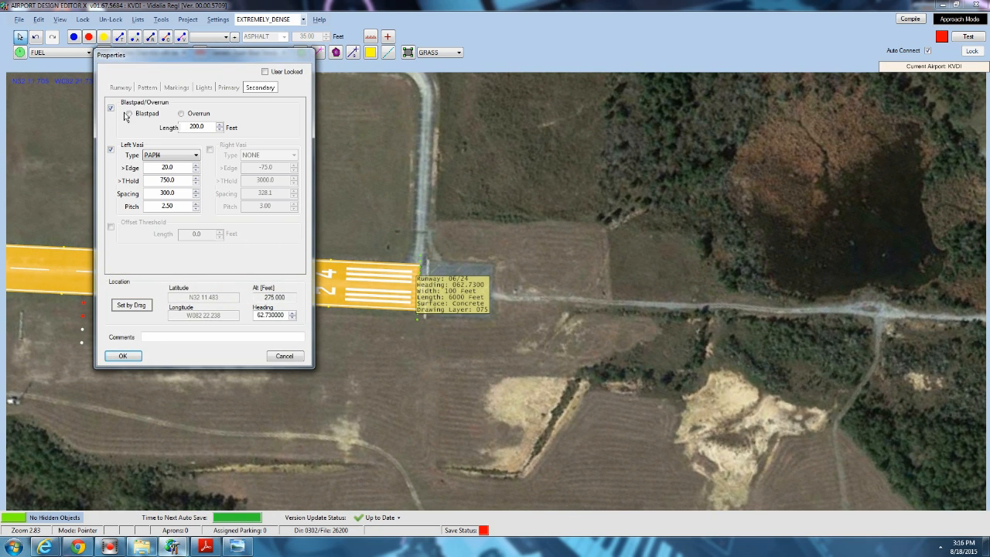
click(122, 356)
scroll(454, 294, up, 3)
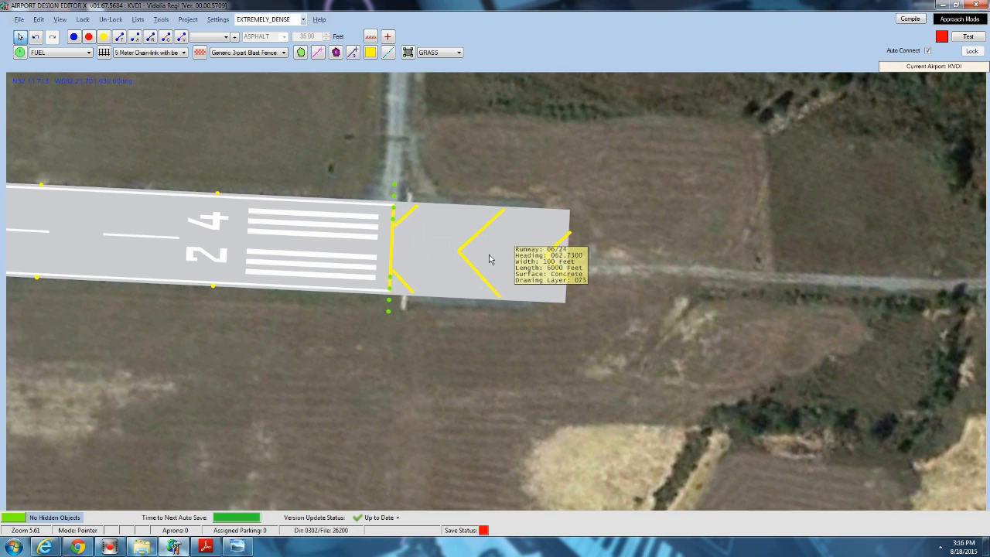
Change the secondary end's blastpad to a 200-foot overrun and apply the properties.
double_click(326, 233)
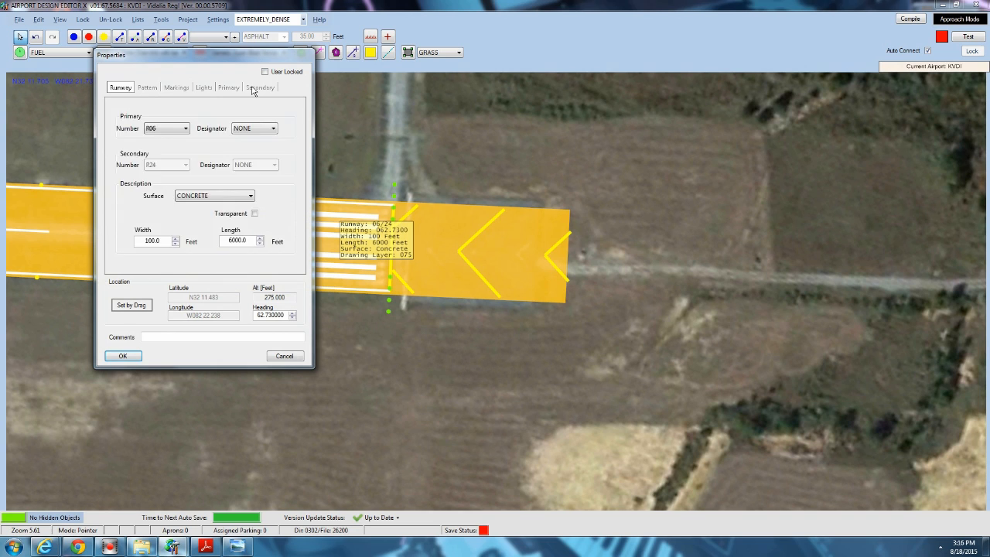
click(259, 87)
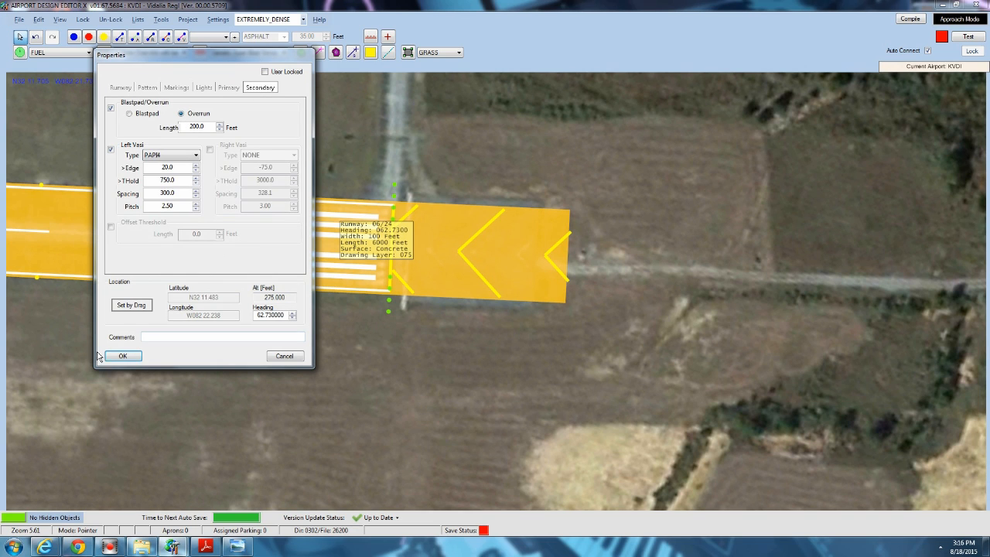
click(122, 355)
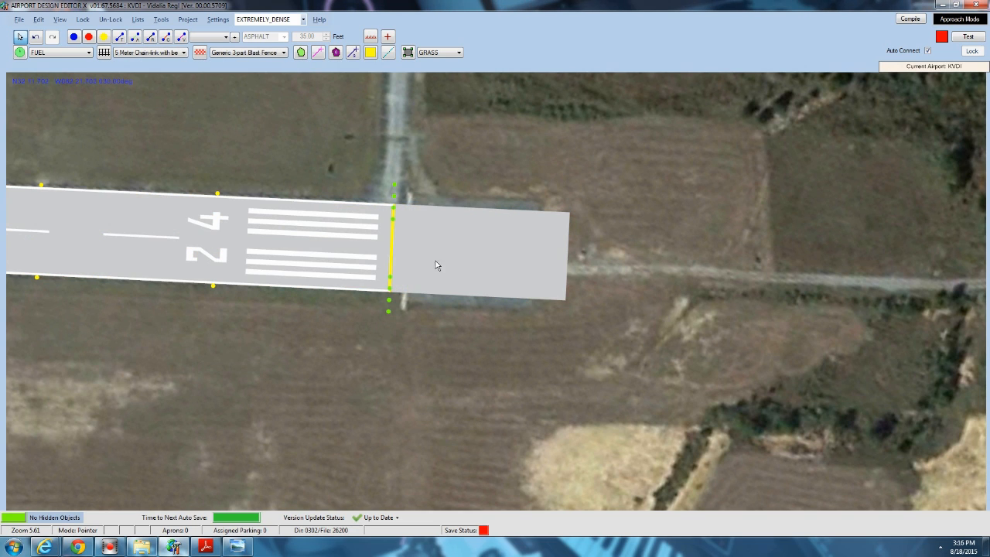
Switch the secondary end back to a blastpad, add a 500-foot offset threshold and apply the properties.
double_click(435, 223)
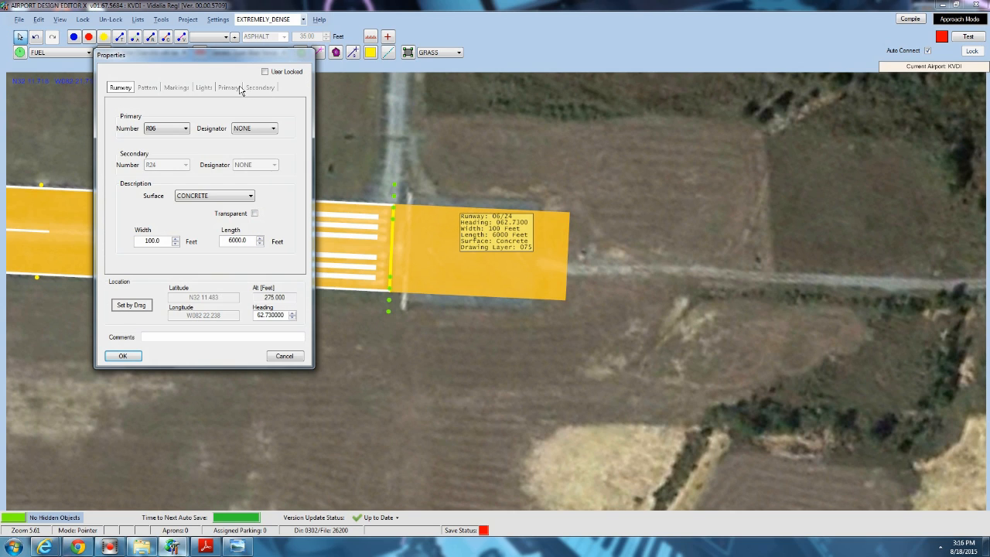
click(253, 88)
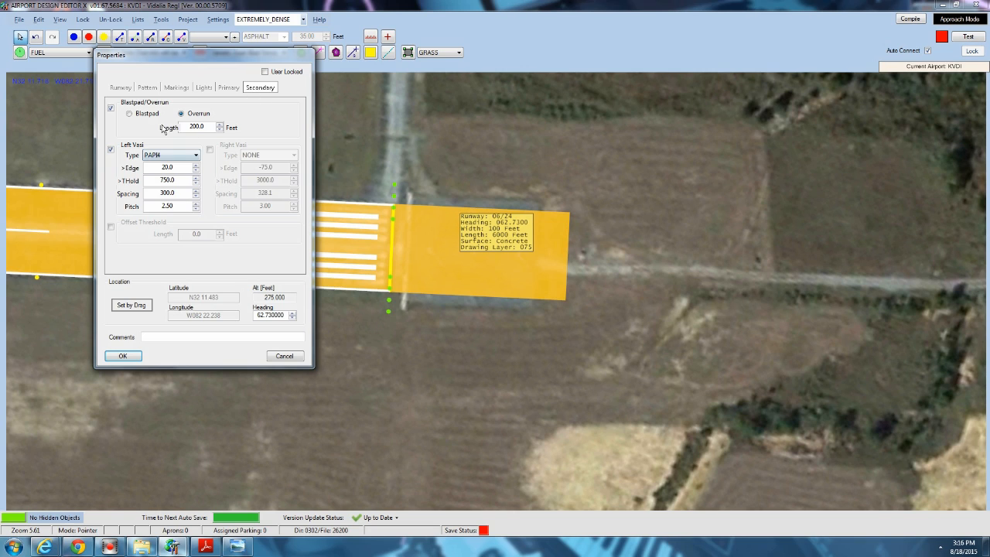
click(129, 114)
click(111, 227)
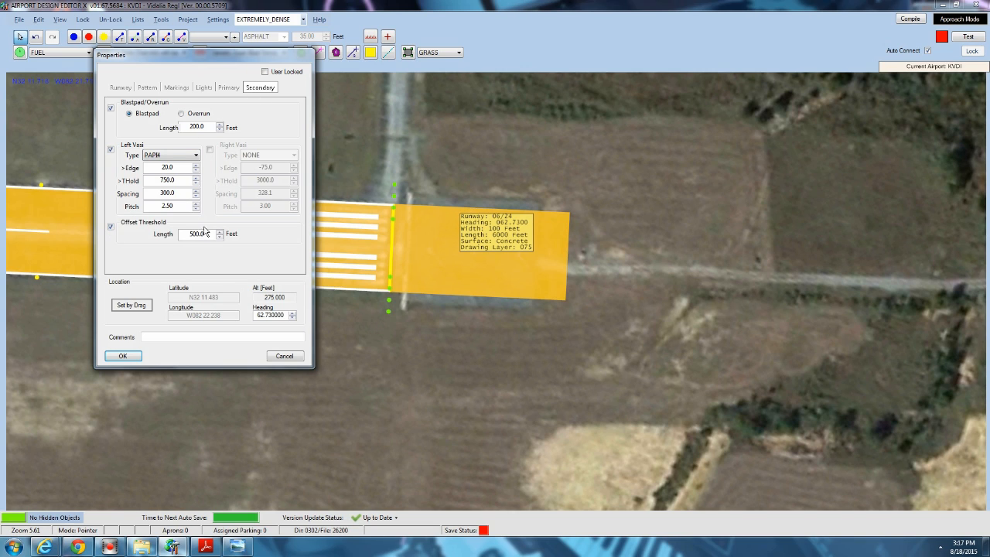
click(122, 356)
Examine the offset threshold's arrows, edge lights and end lights at the 24 end of the runway.
drag(187, 397, 380, 383)
scroll(379, 384, down, 3)
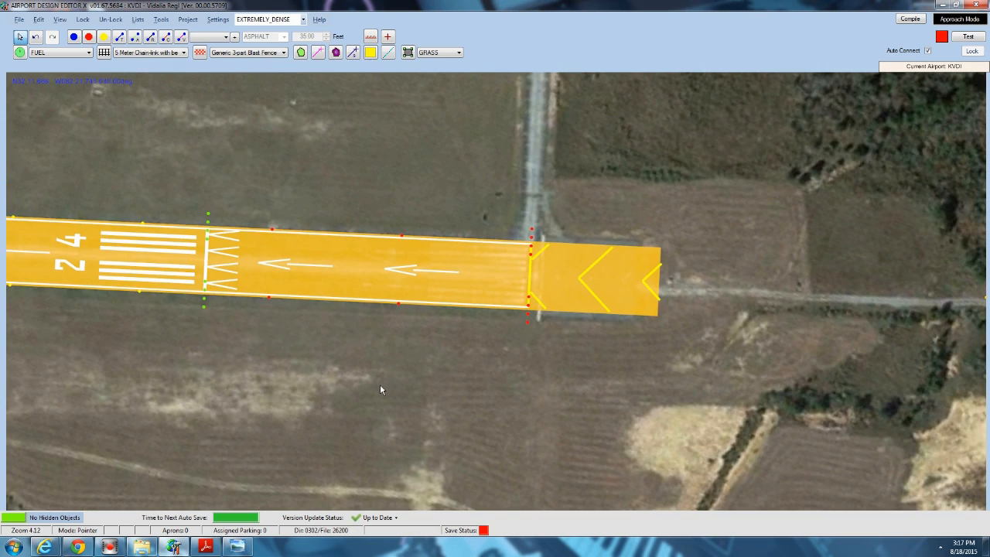
scroll(380, 384, down, 4)
click(376, 375)
scroll(388, 368, up, 4)
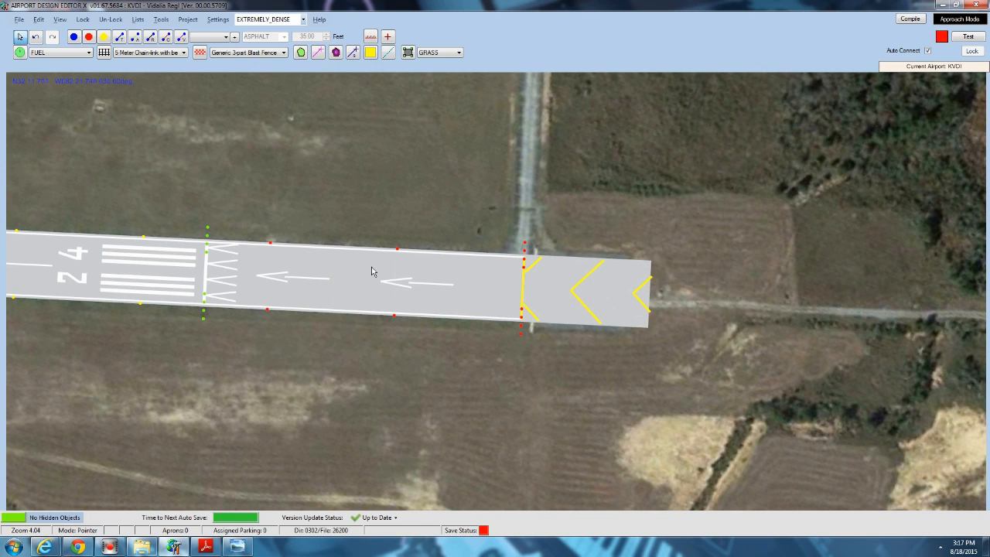
click(304, 265)
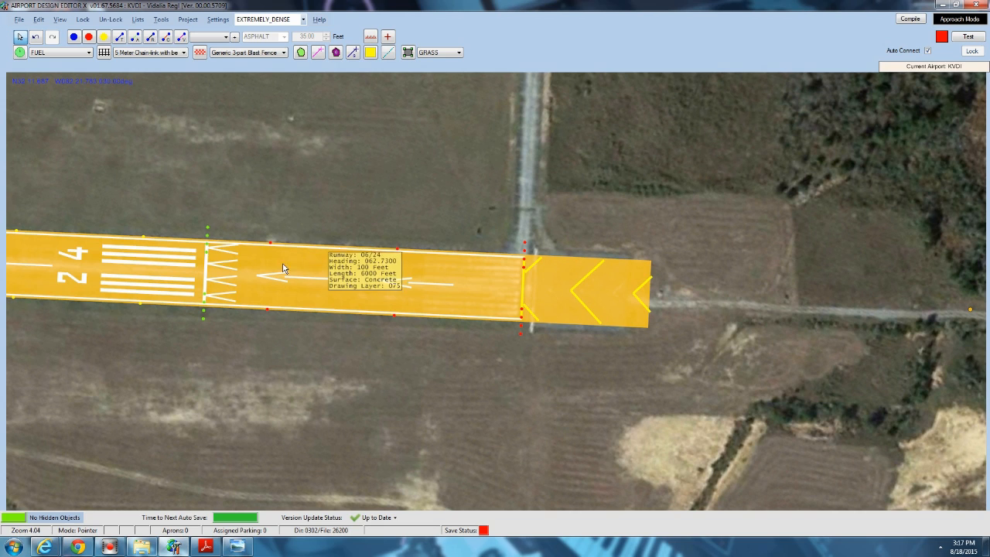
click(288, 396)
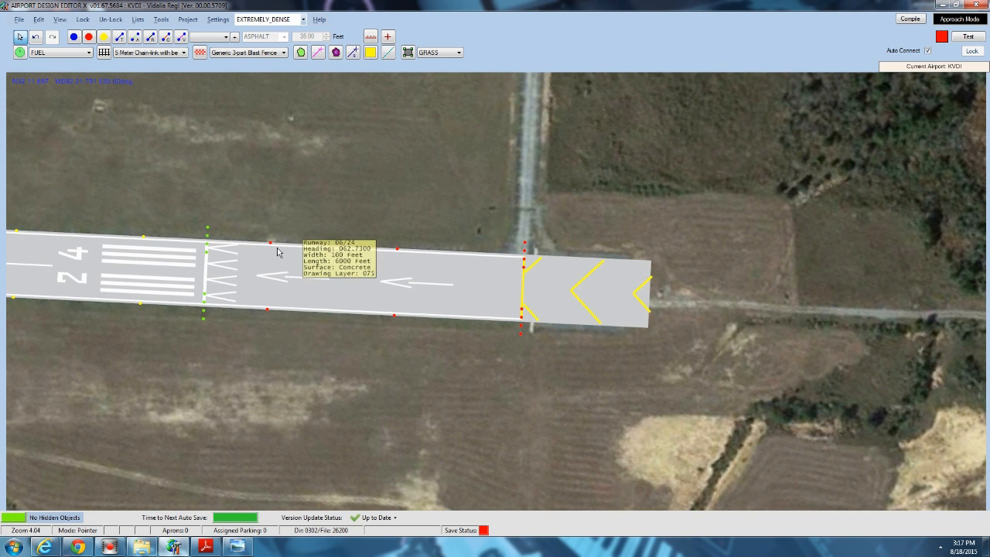
Turn off the secondary end's offset threshold, apply the properties and deselect the runway.
double_click(249, 270)
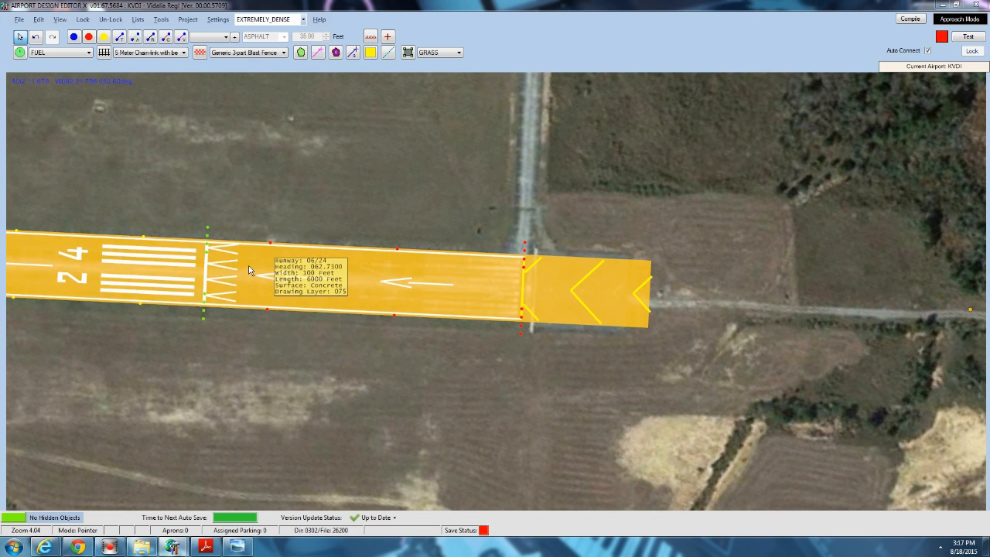
click(256, 88)
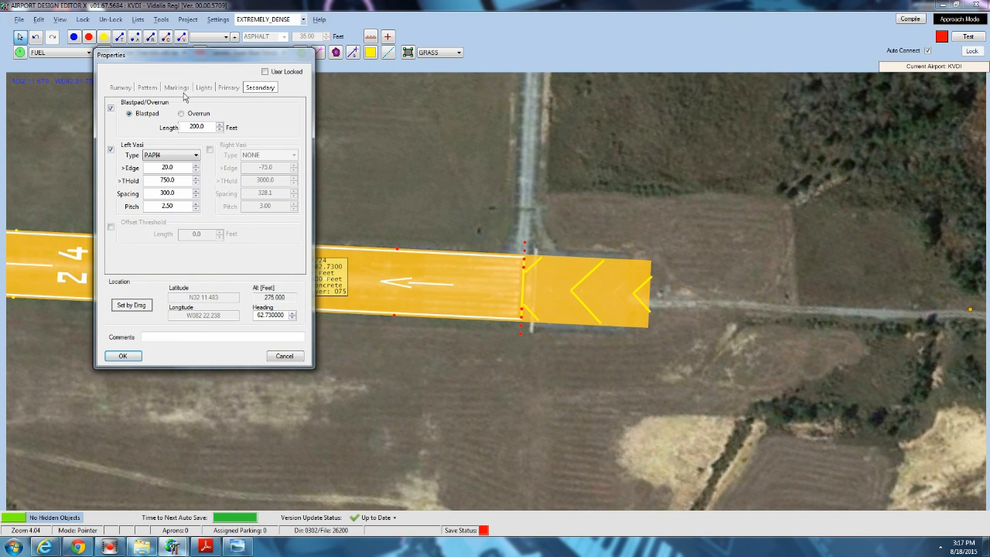
click(122, 355)
click(220, 214)
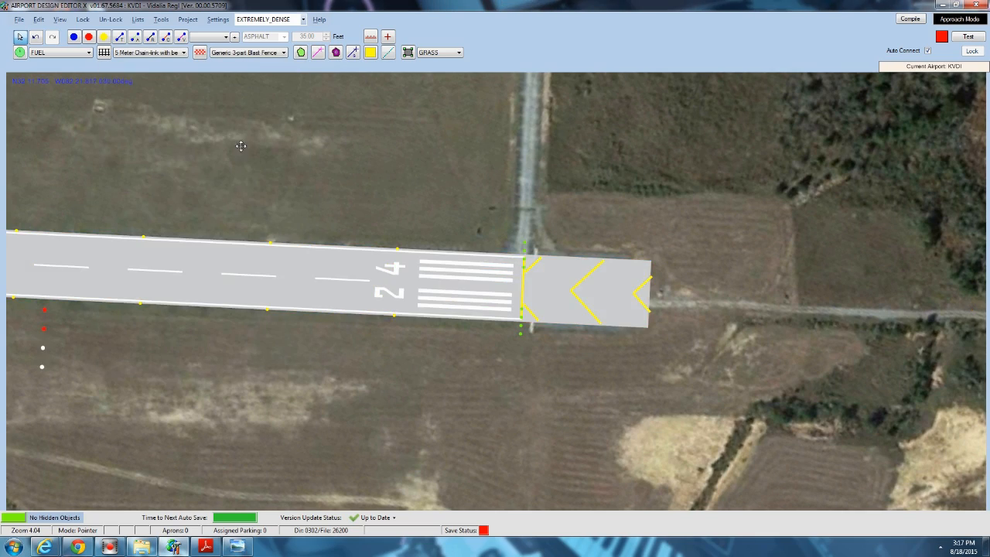
scroll(270, 364, down, 3)
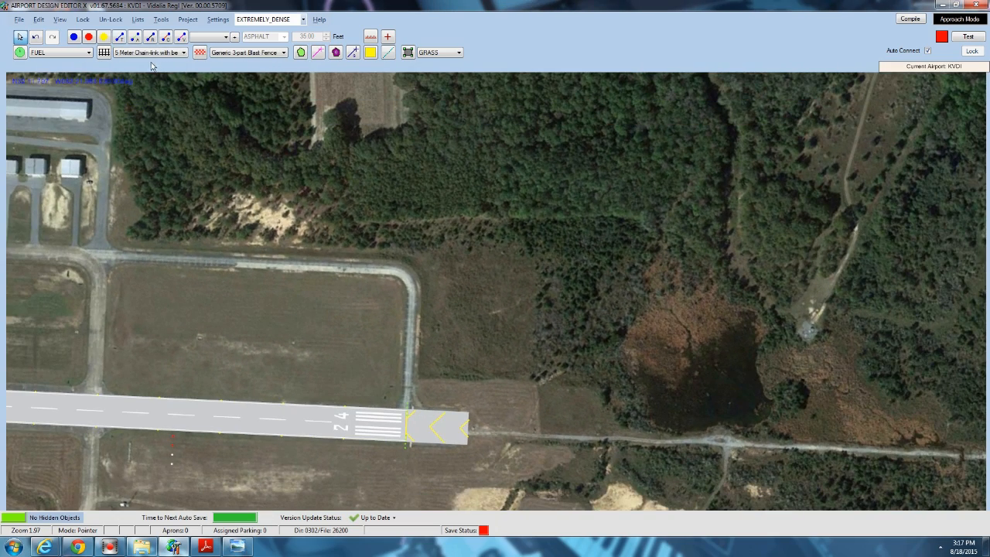
Draw a 35-foot asphalt taxi link about 859 ft long, following the taxiway along the apron's edge to the junction beyond the hangars.
click(119, 37)
right_drag(543, 253, 706, 254)
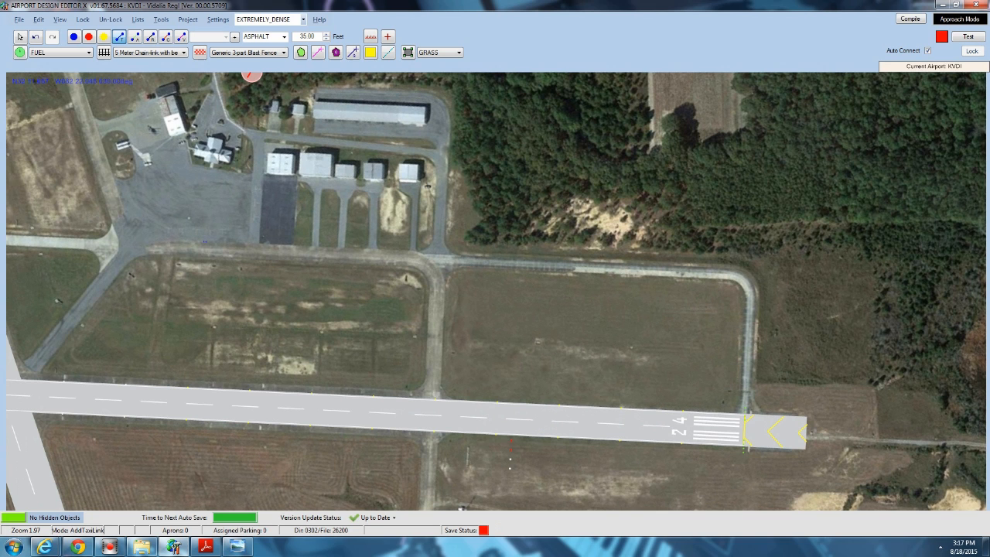
drag(162, 249, 431, 264)
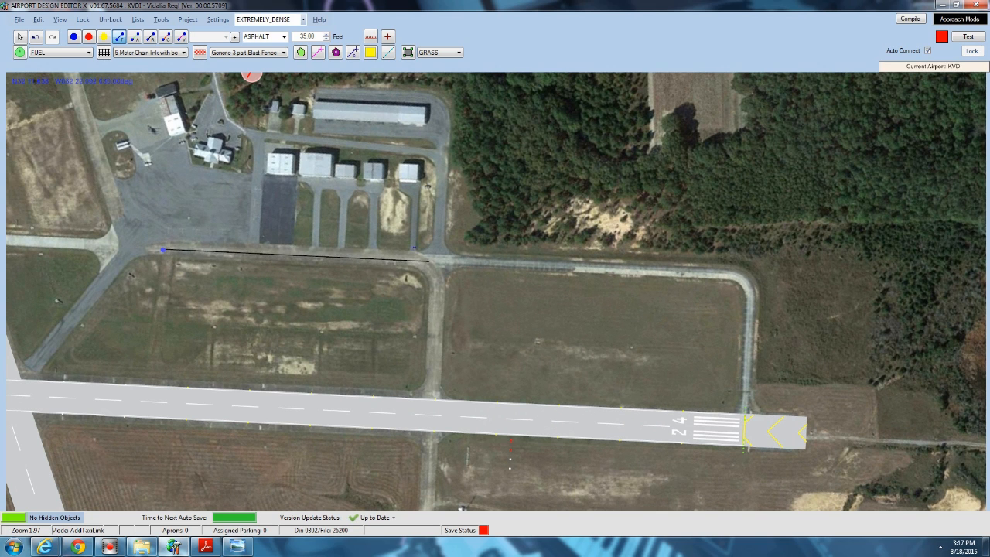
click(20, 37)
Shift the new taxi link slightly toward the hangars so it lines up with the taxiway in the imagery.
scroll(296, 275, up, 5)
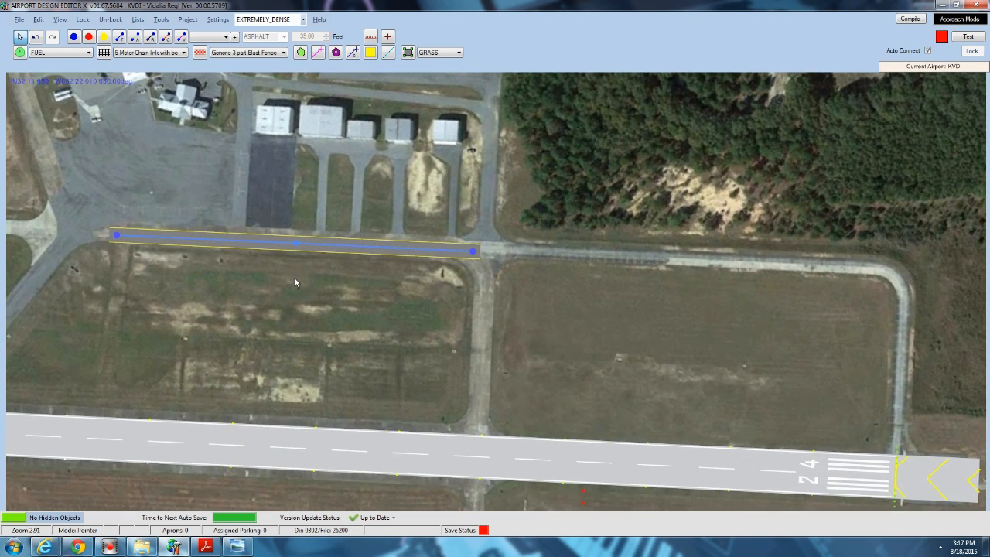
right_drag(296, 269, 296, 290)
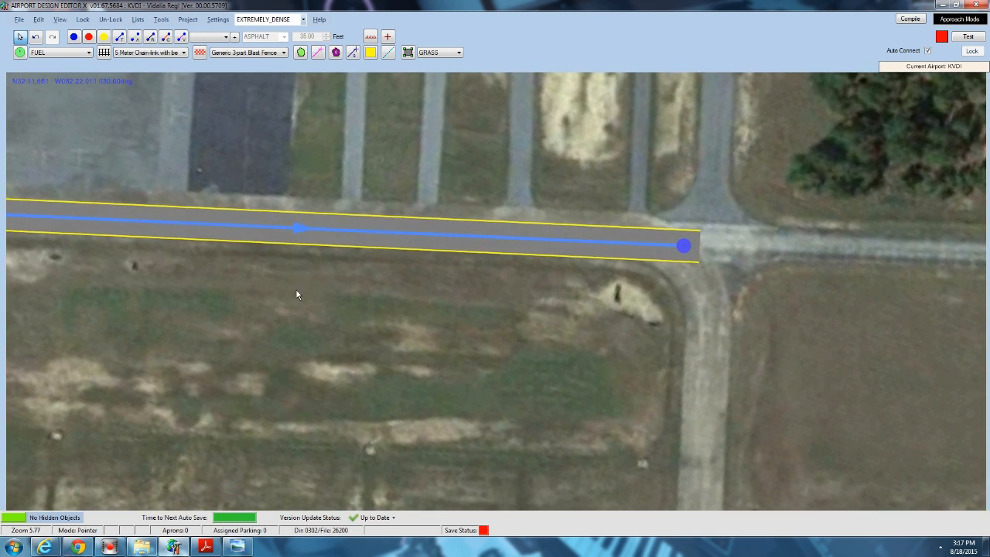
click(307, 226)
drag(307, 224, 306, 222)
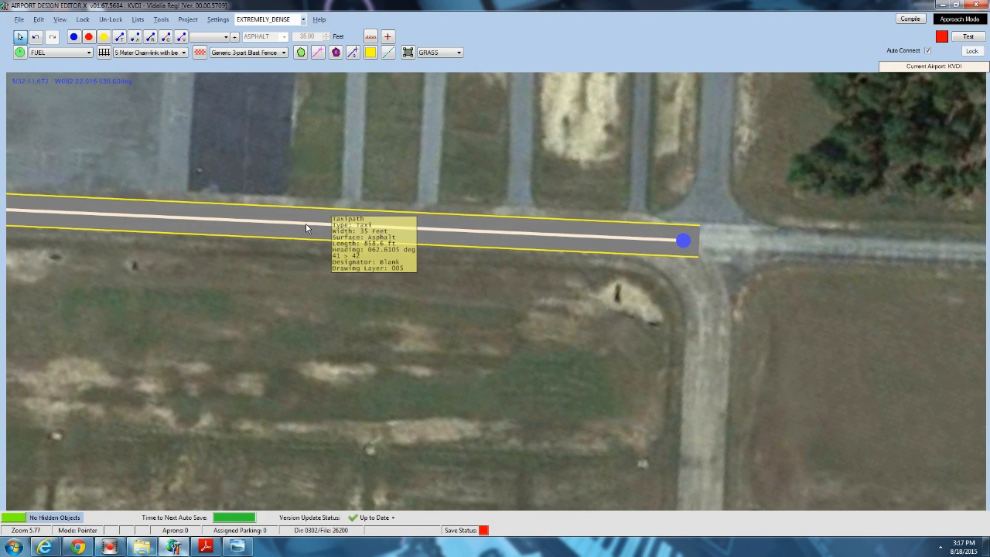
Open the taxi link's properties and review the available designators, keeping Blank.
click(306, 228)
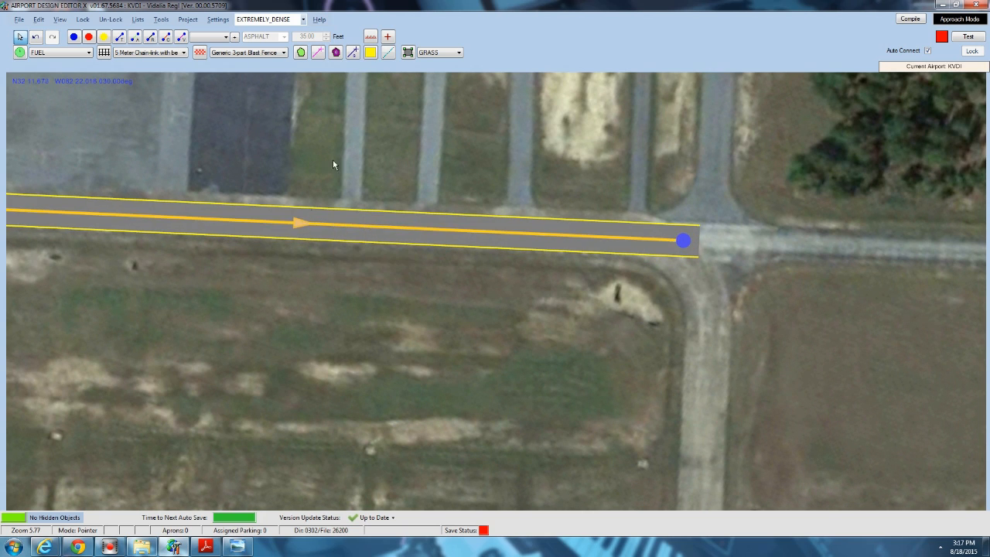
click(321, 227)
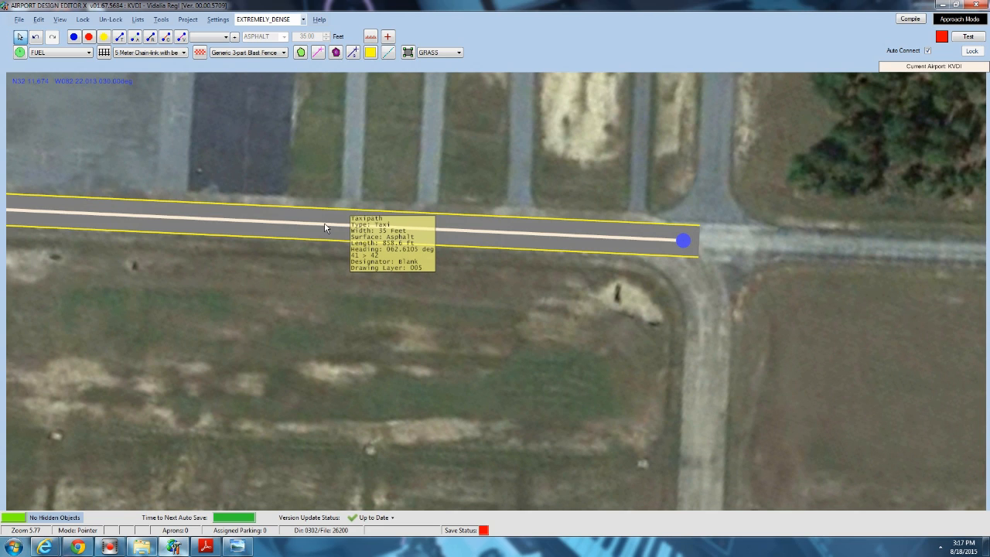
click(307, 231)
click(340, 228)
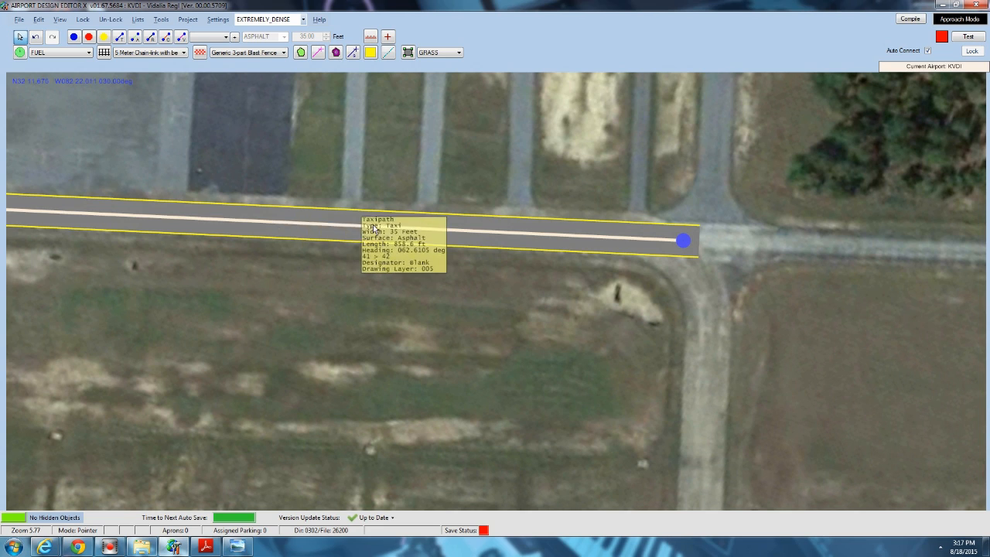
click(384, 225)
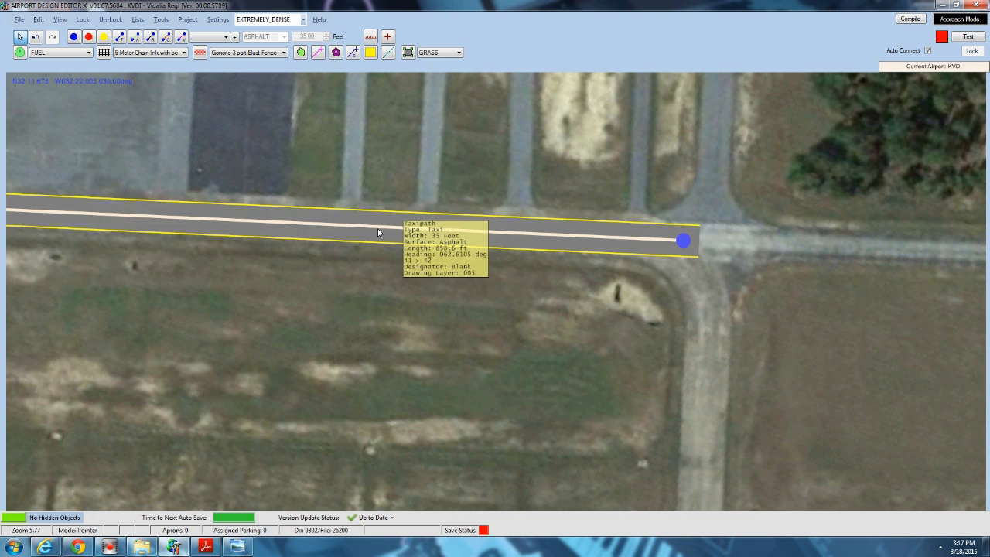
double_click(378, 228)
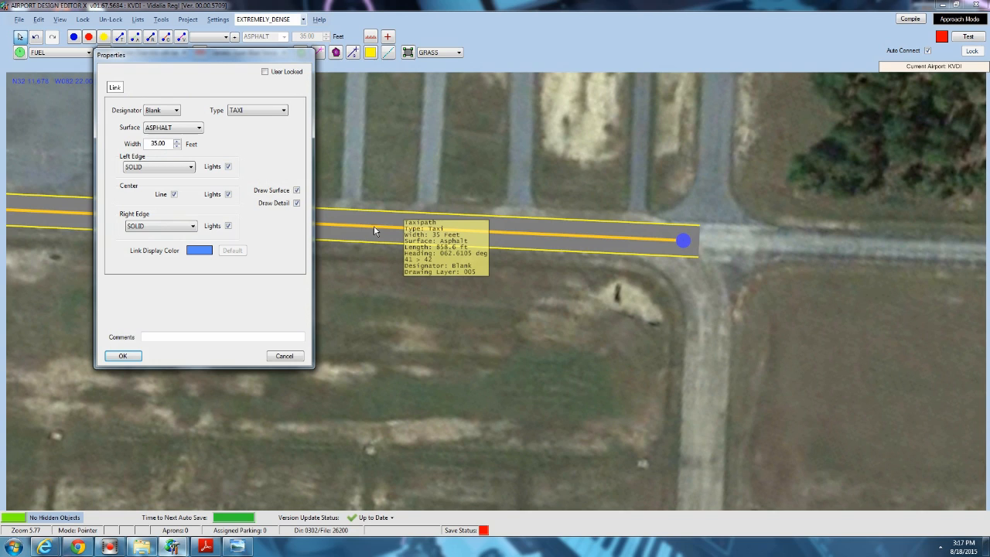
click(160, 111)
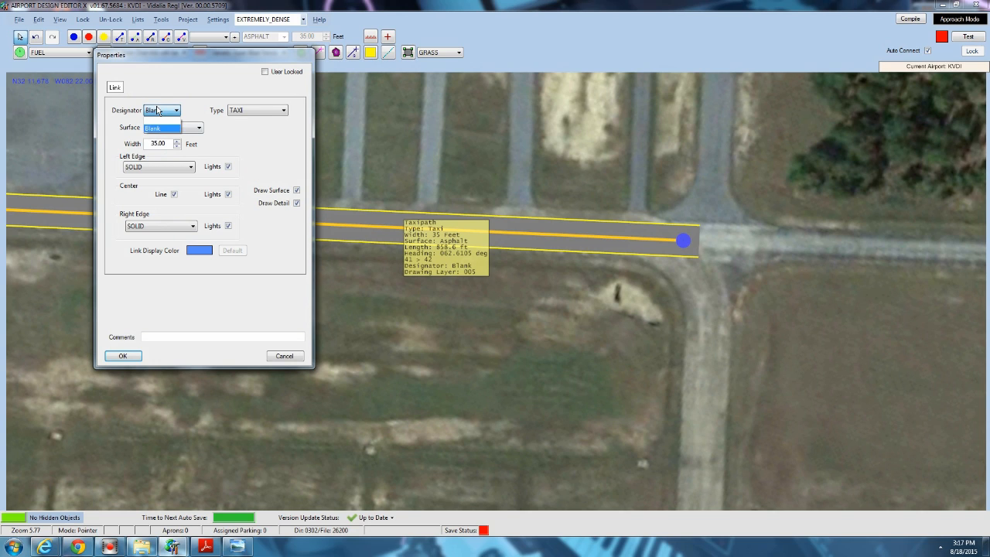
click(160, 129)
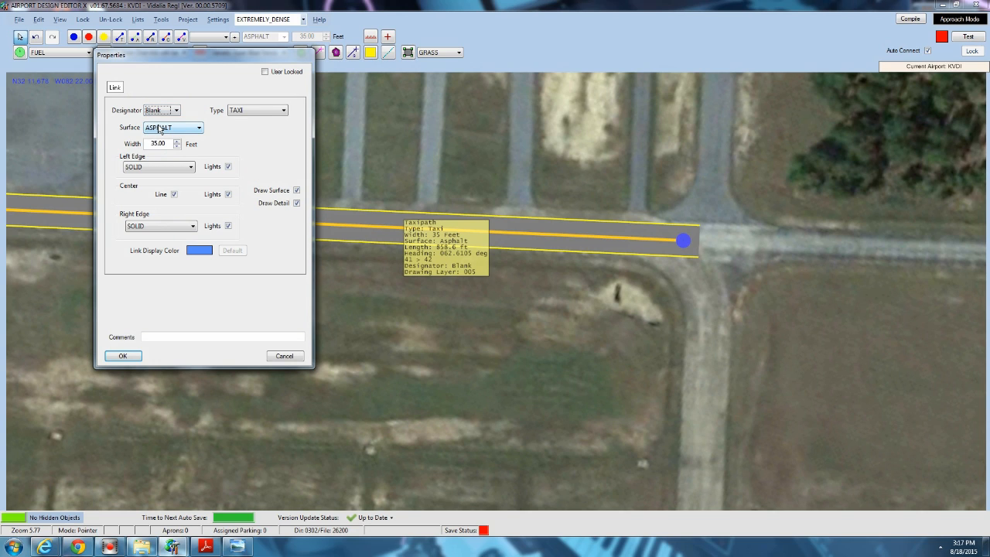
Change the link's type to PATH and apply the properties.
click(257, 110)
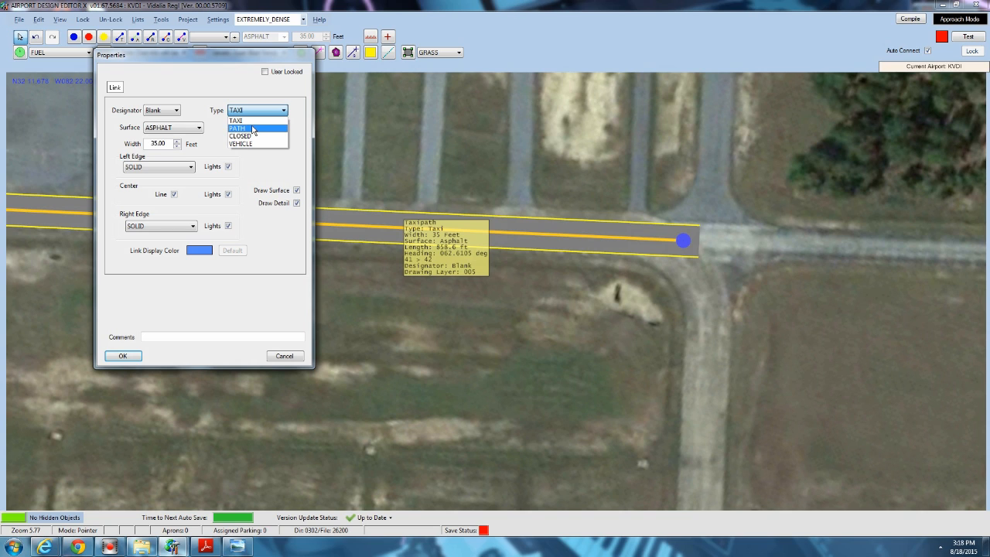
click(252, 129)
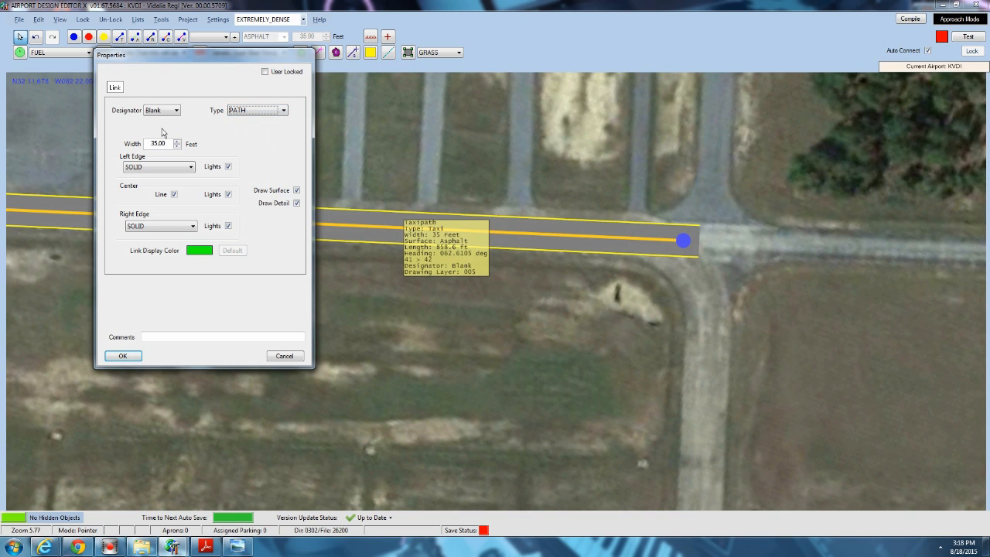
click(123, 356)
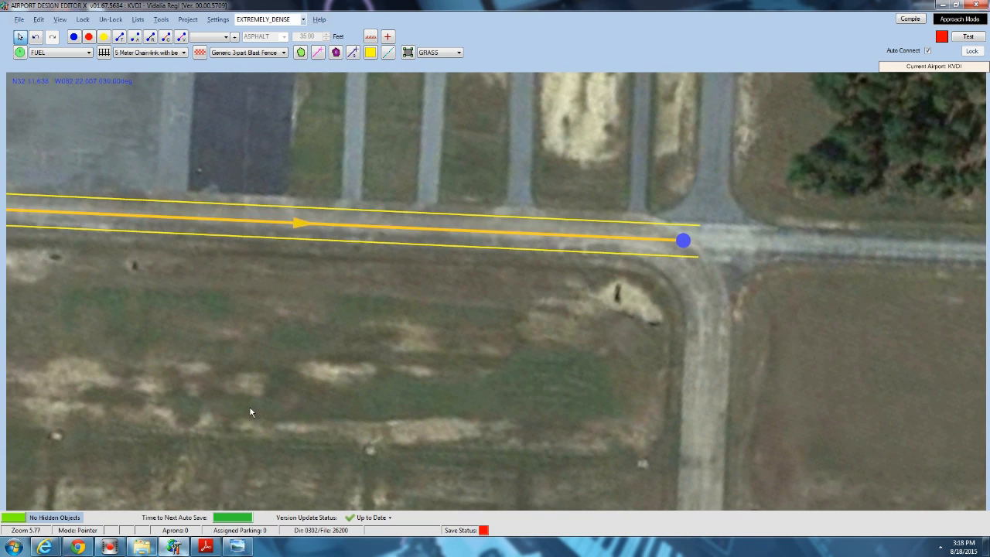
Change the link's type to CLOSED and apply the properties.
double_click(217, 222)
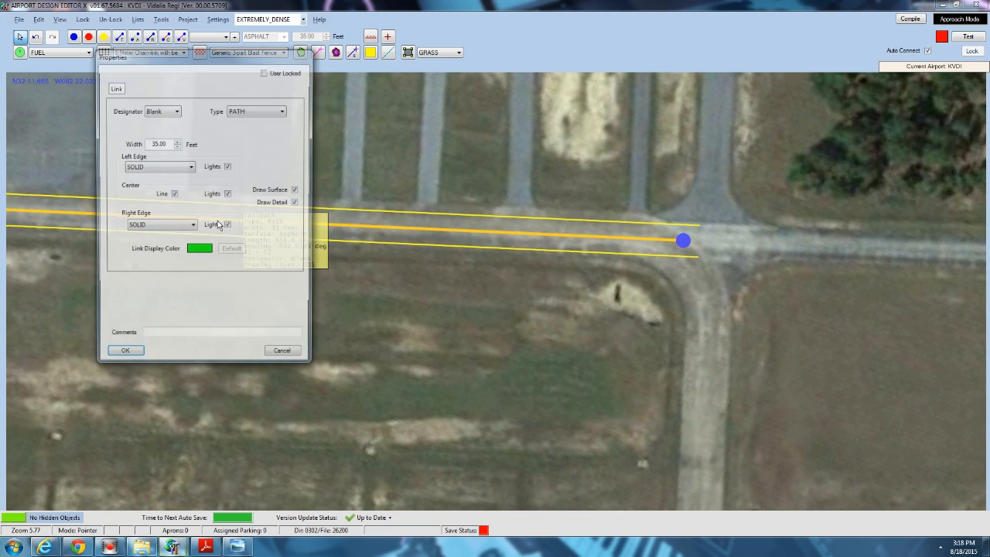
click(248, 110)
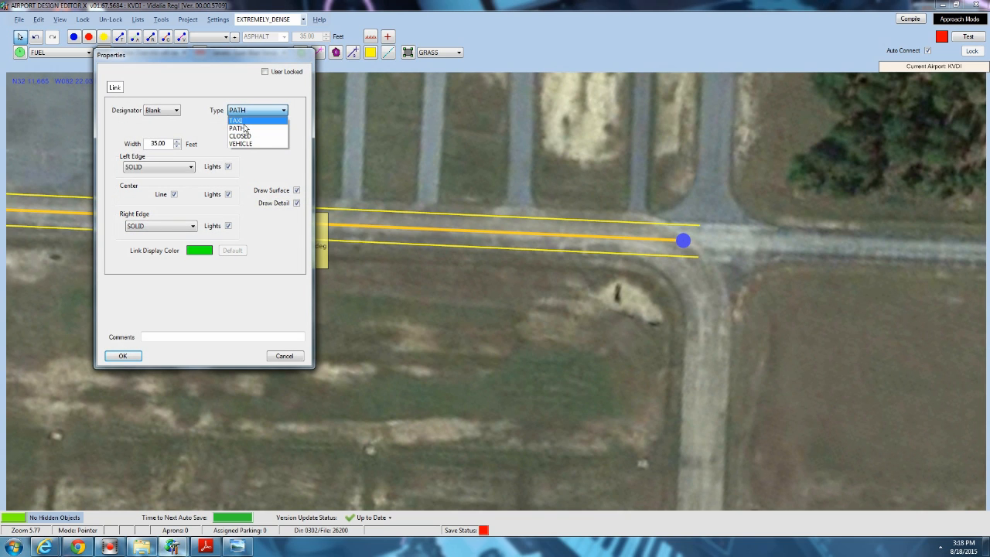
click(241, 136)
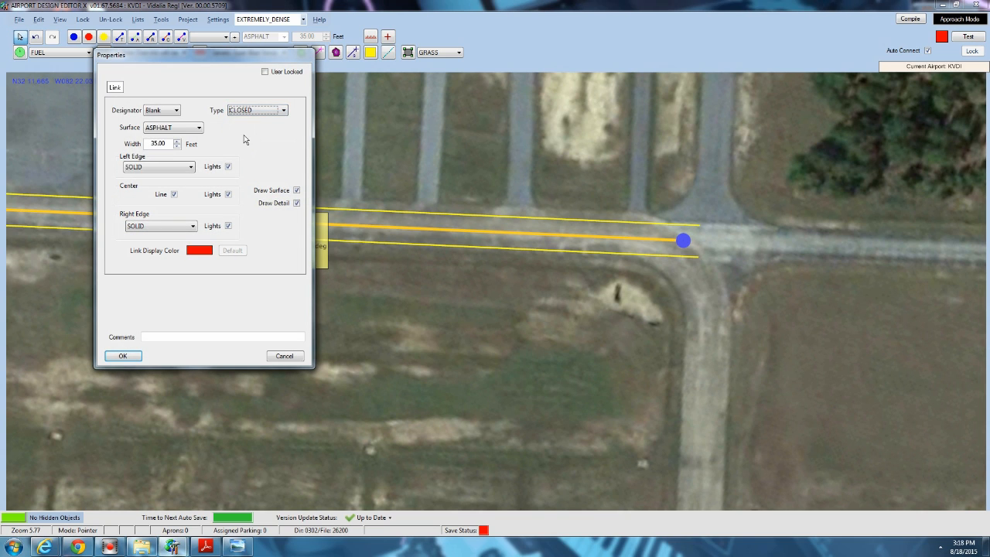
click(122, 355)
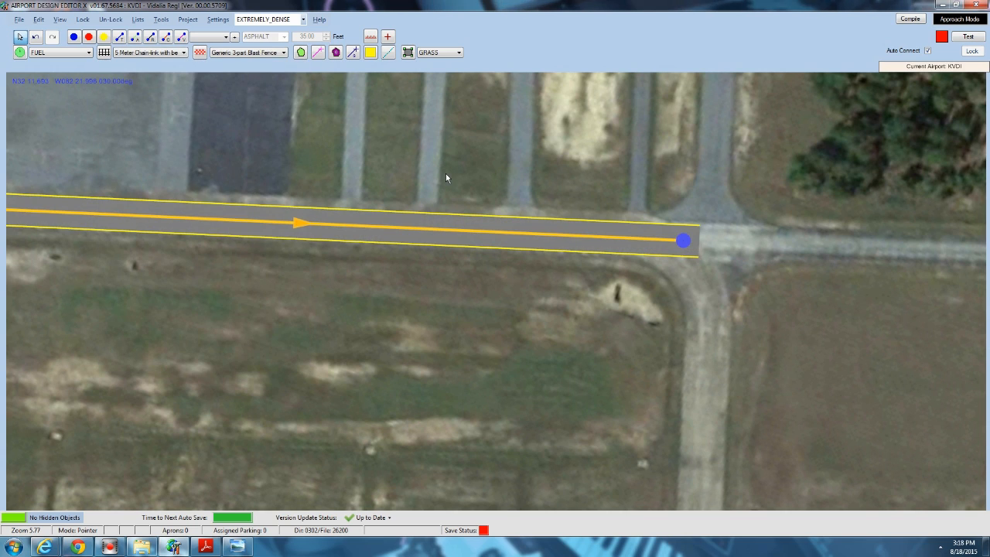
Change the link's type to VEHICLE and apply the properties.
double_click(347, 226)
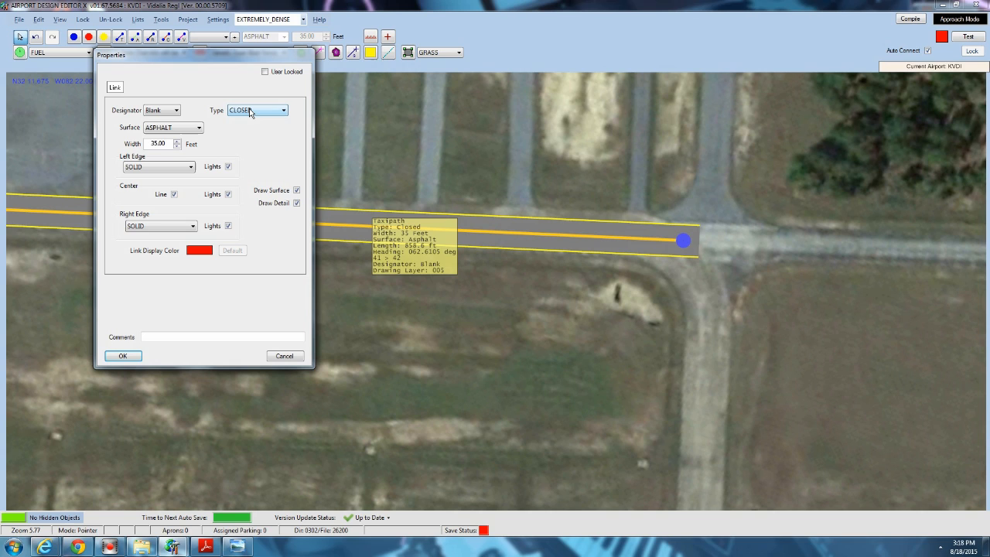
click(249, 113)
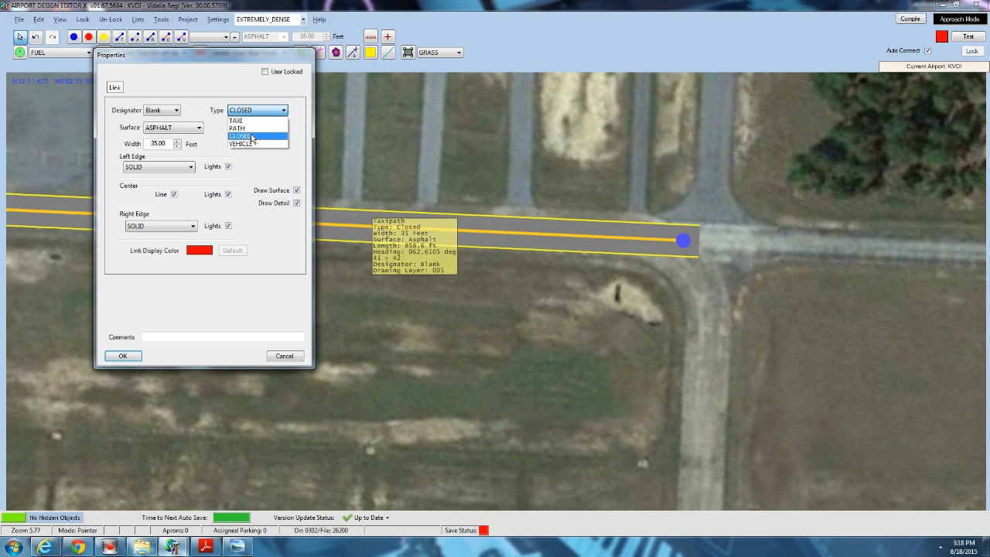
click(248, 144)
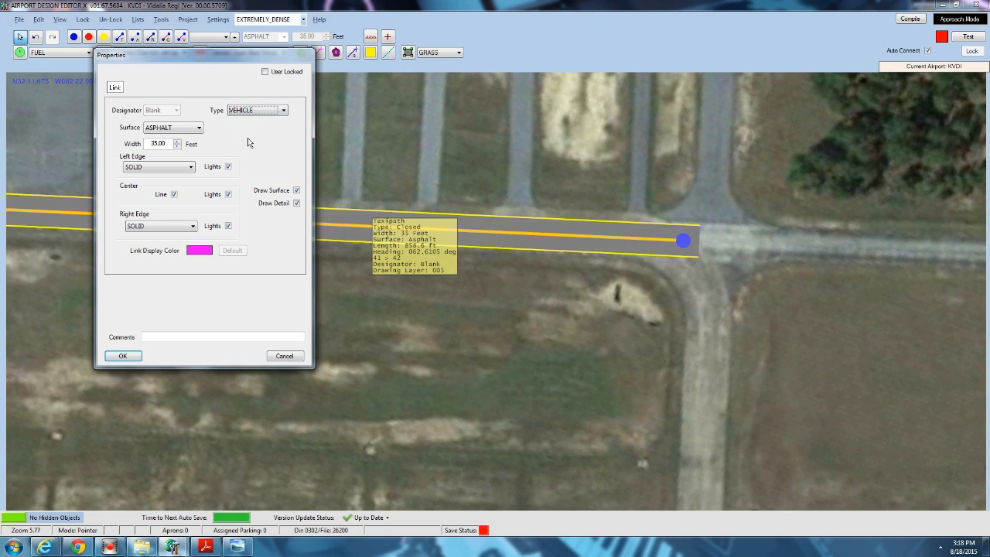
click(124, 354)
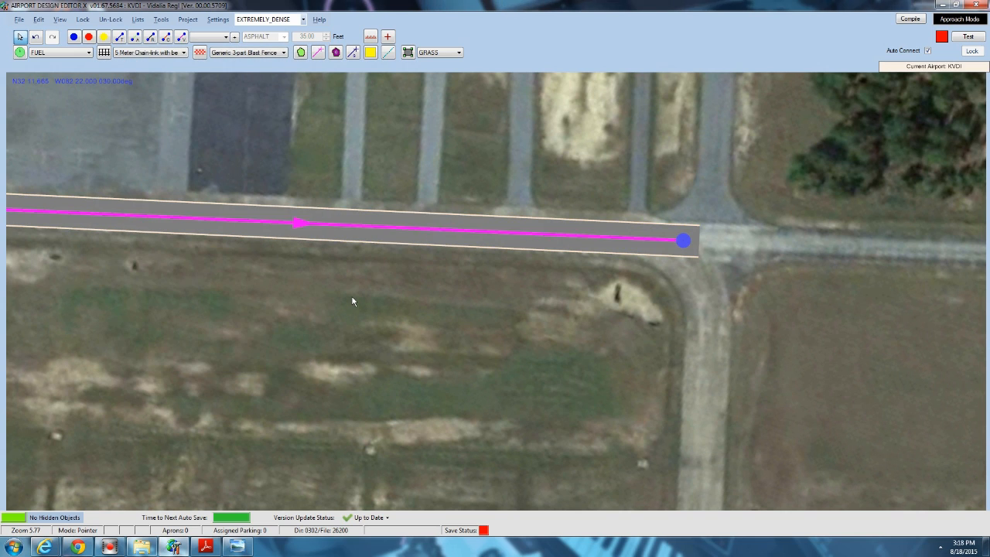
Turn off the vehicle link's centre line and all edge and centre lights, set its left edge to DASHED and apply.
double_click(410, 226)
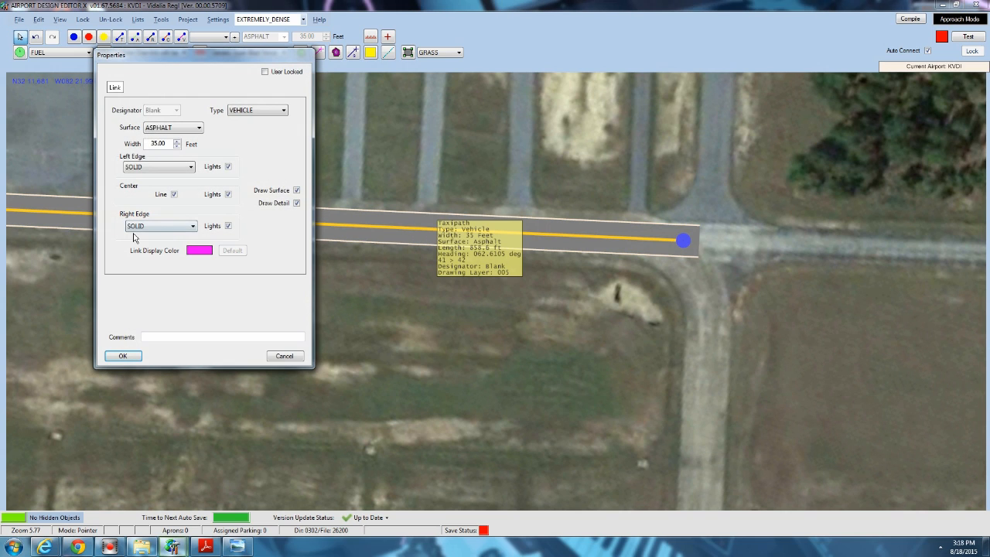
click(228, 166)
click(228, 194)
click(228, 226)
click(174, 194)
click(174, 170)
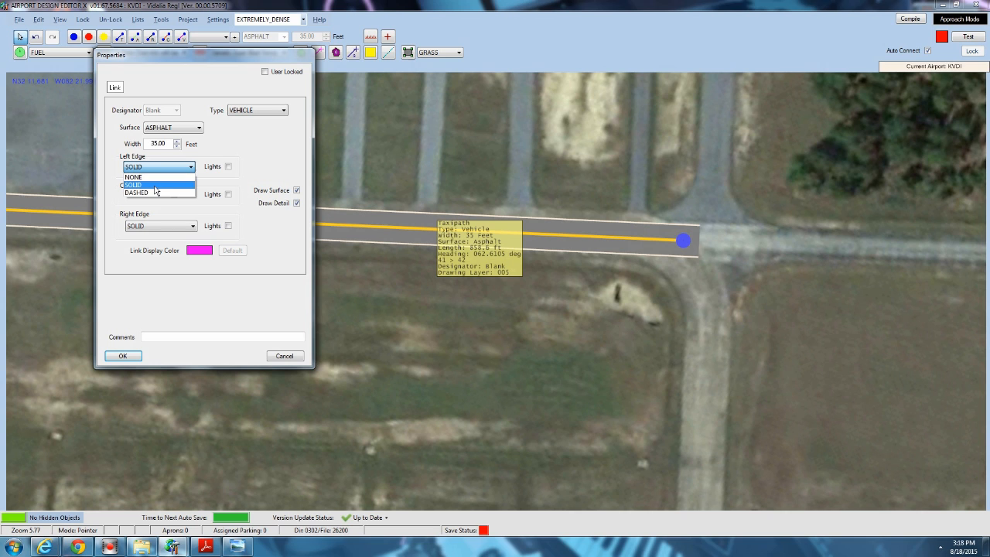
click(152, 191)
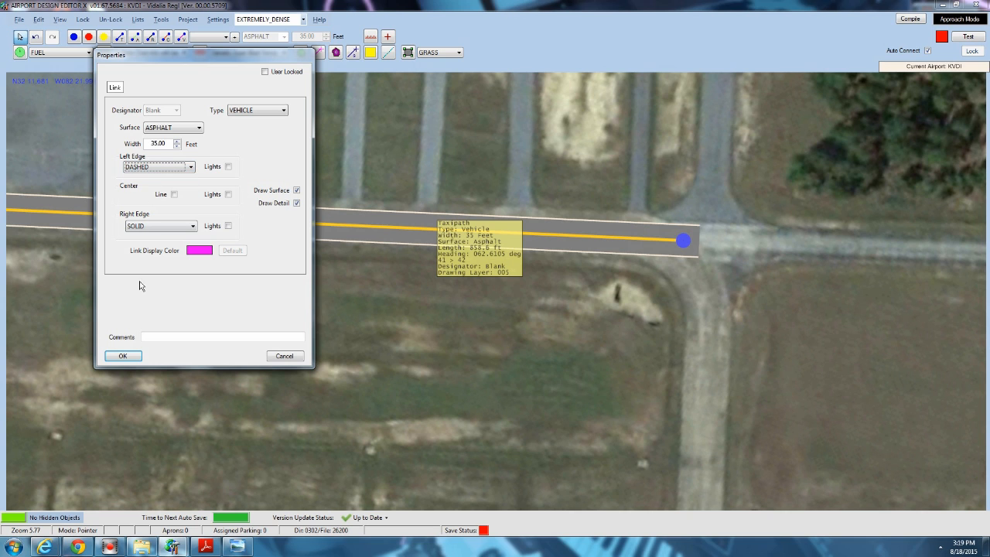
click(123, 355)
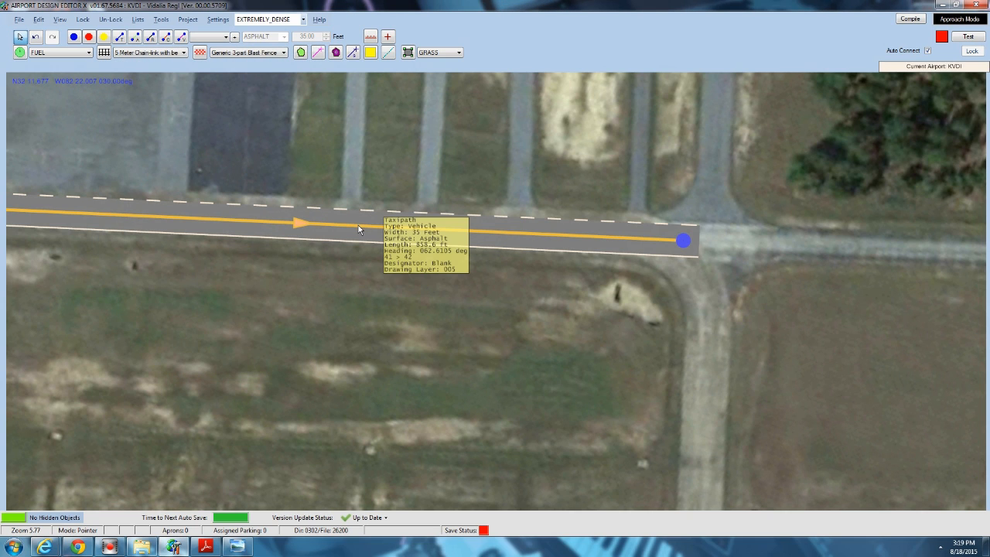
Set the vehicle link's left edge to NONE, apply the properties and deselect the link.
double_click(356, 225)
click(180, 167)
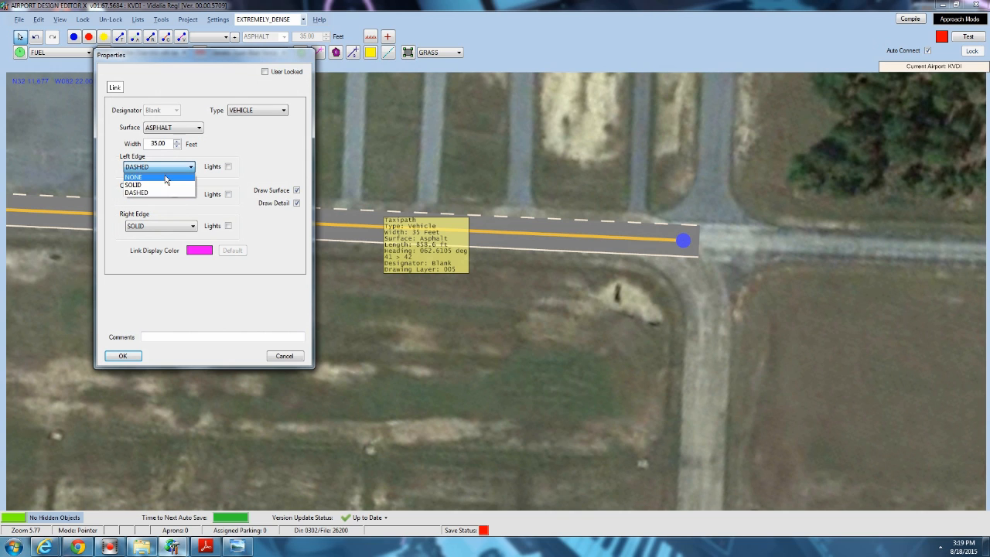
click(159, 175)
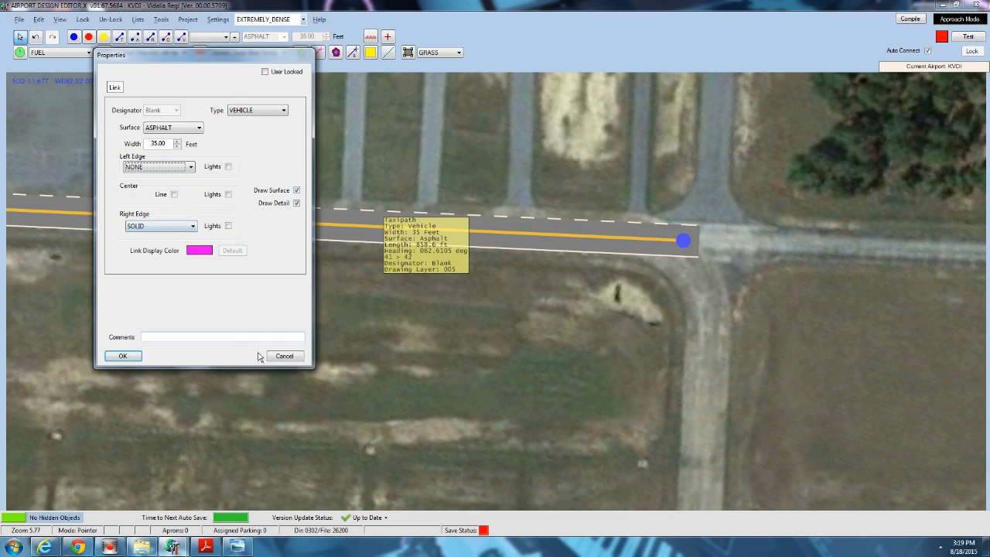
click(112, 355)
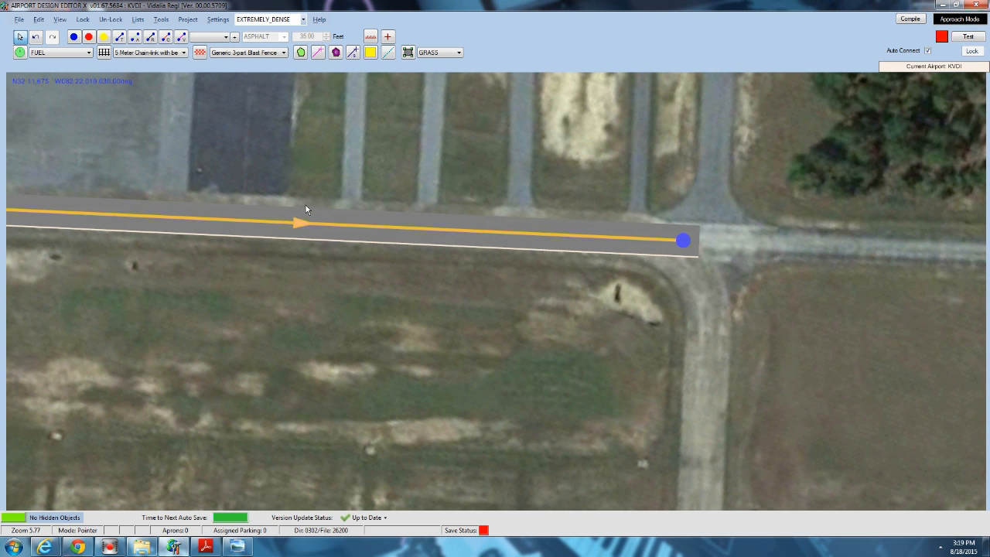
click(306, 207)
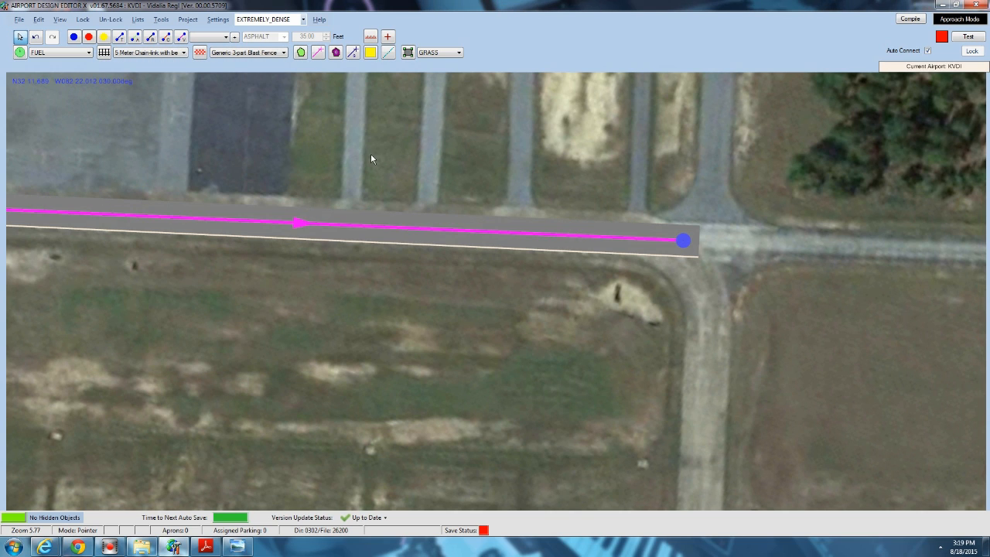
click(378, 226)
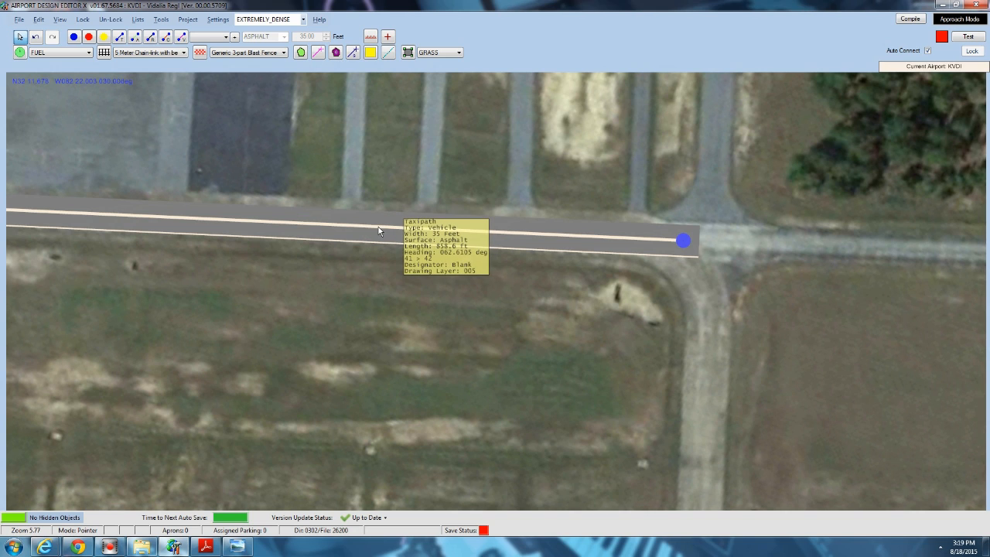
click(378, 226)
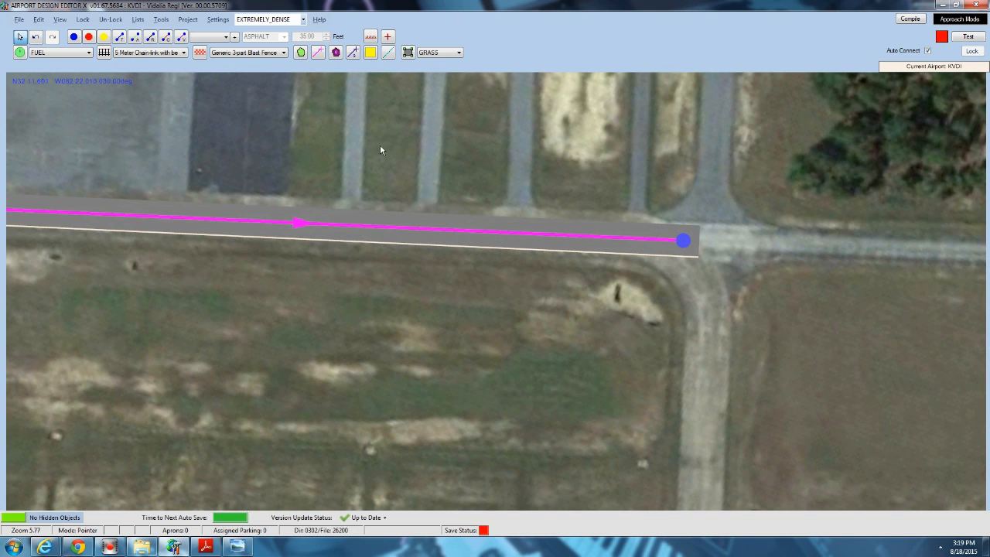
Delete the vehicle link south of the ramp by removing both of its end nodes.
scroll(380, 147, down, 3)
click(174, 283)
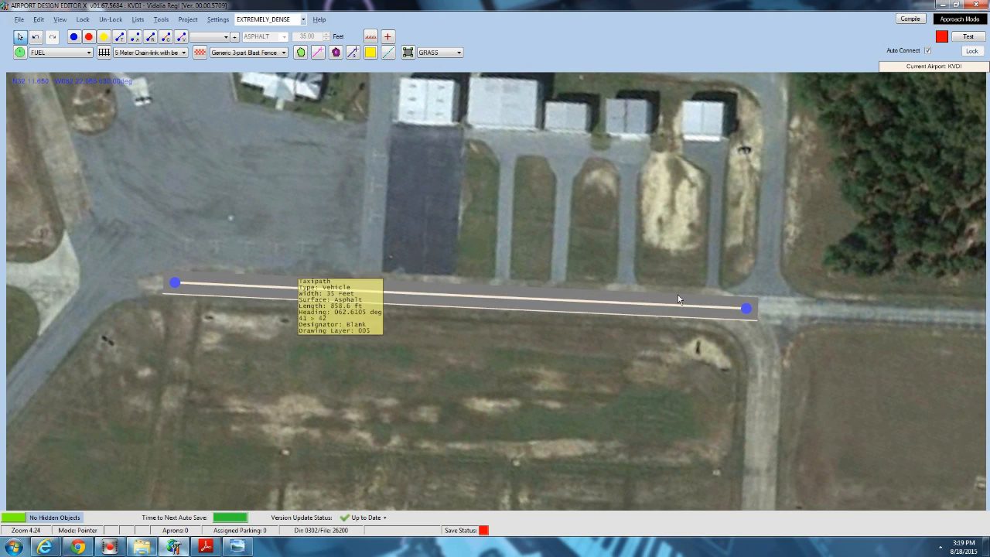
click(176, 283)
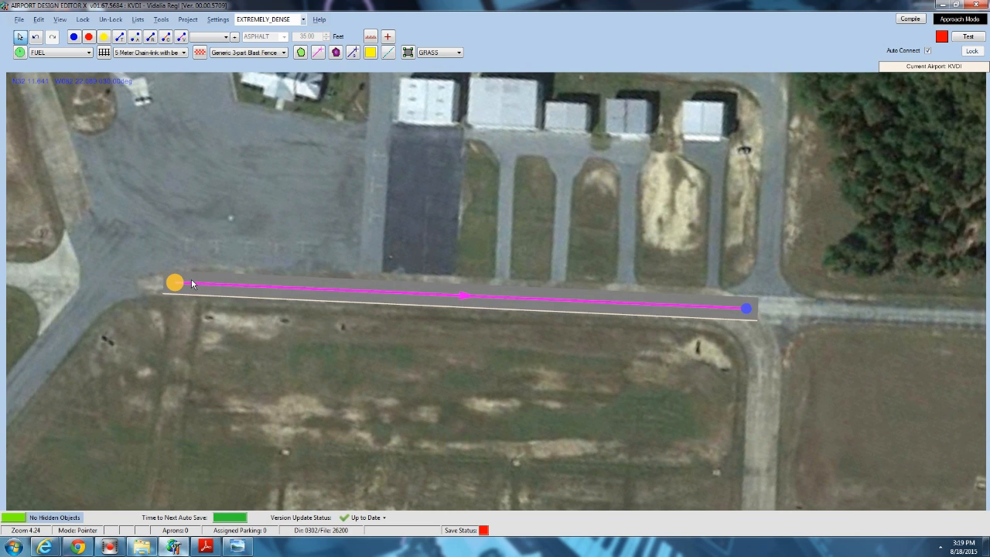
key(Delete)
click(746, 309)
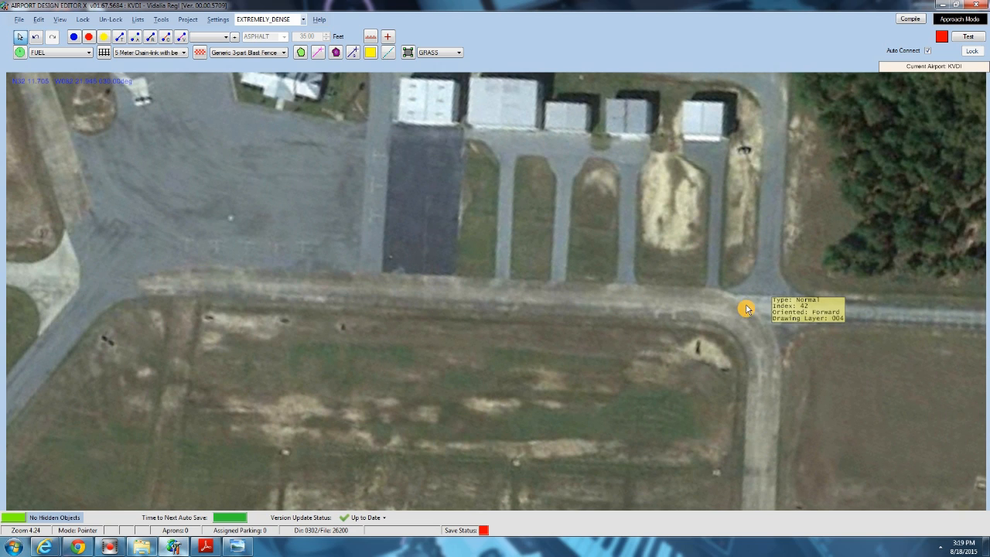
key(Delete)
Draw an ASPHALT apron polygon tracing the main ramp's outline, from the grass island past the terminal building to the dark pavement beside the hangars.
drag(473, 231, 597, 315)
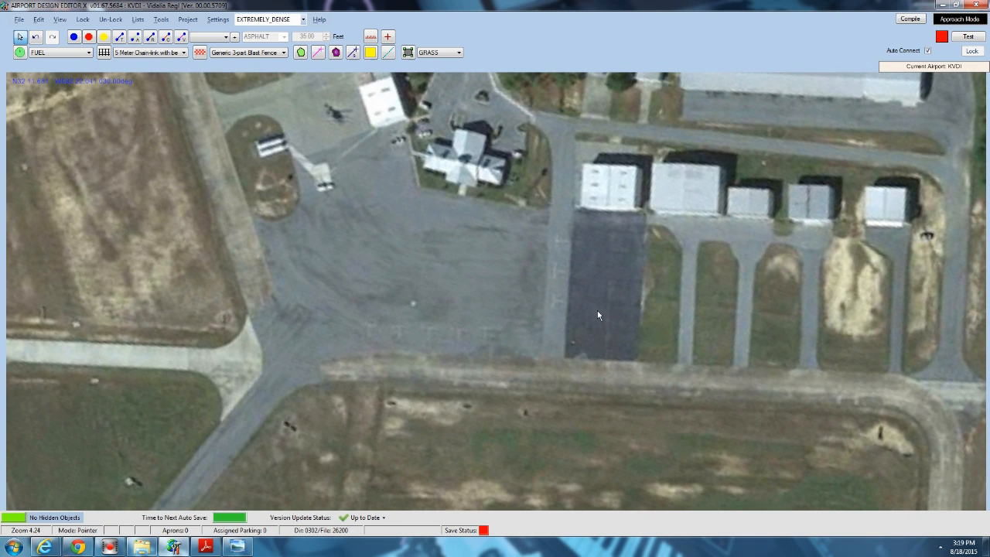
click(441, 53)
click(431, 88)
click(407, 52)
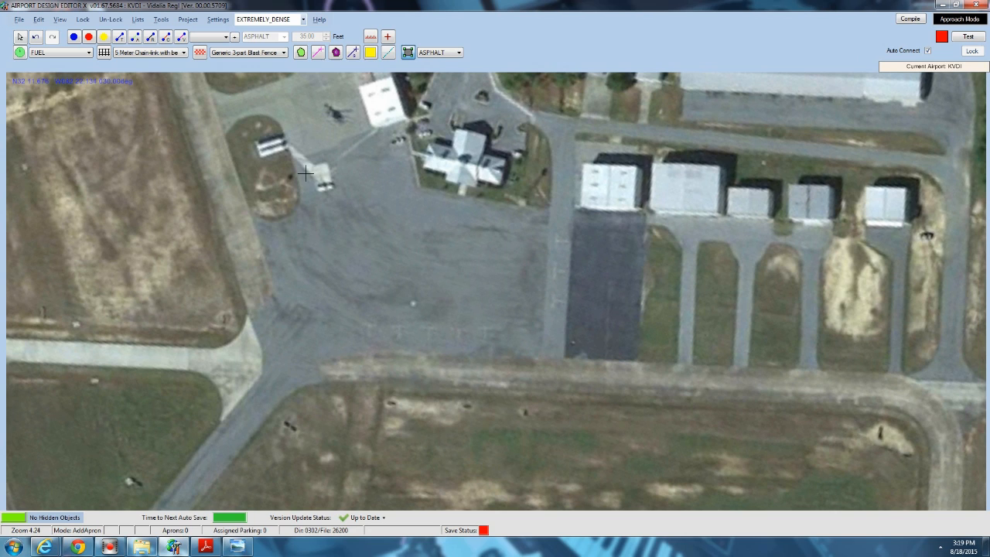
click(249, 216)
click(270, 219)
click(292, 215)
click(301, 195)
click(290, 158)
click(405, 124)
click(416, 187)
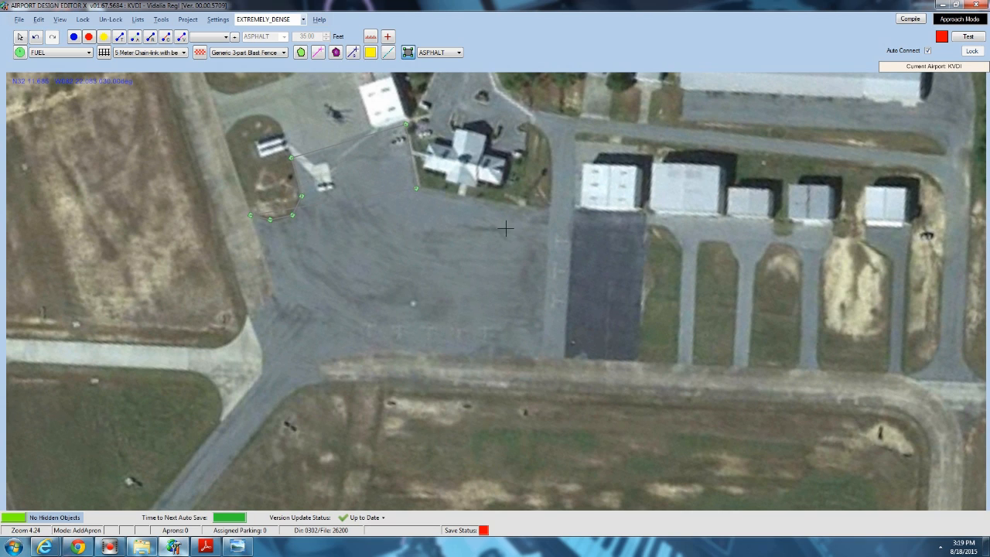
click(539, 206)
click(549, 204)
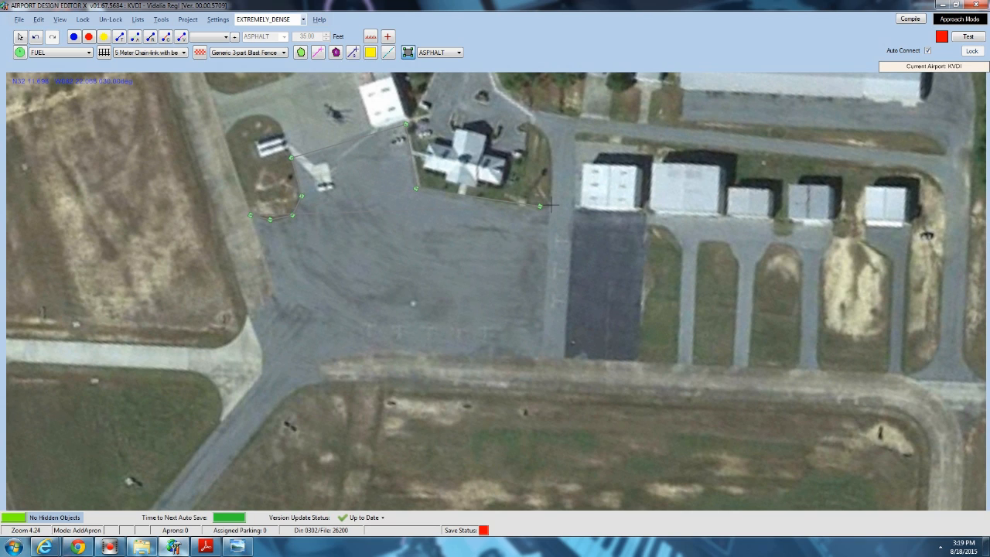
click(647, 209)
click(249, 214)
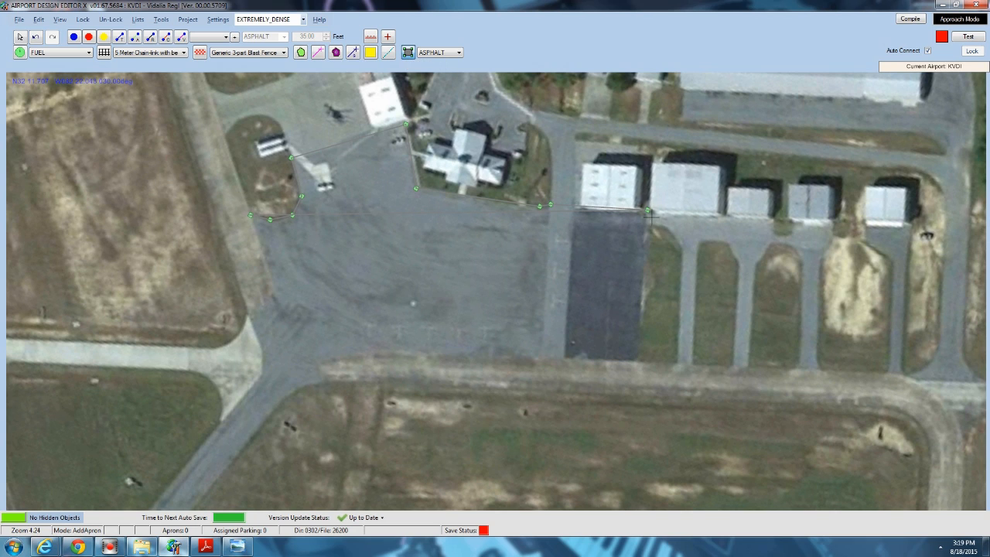
click(636, 361)
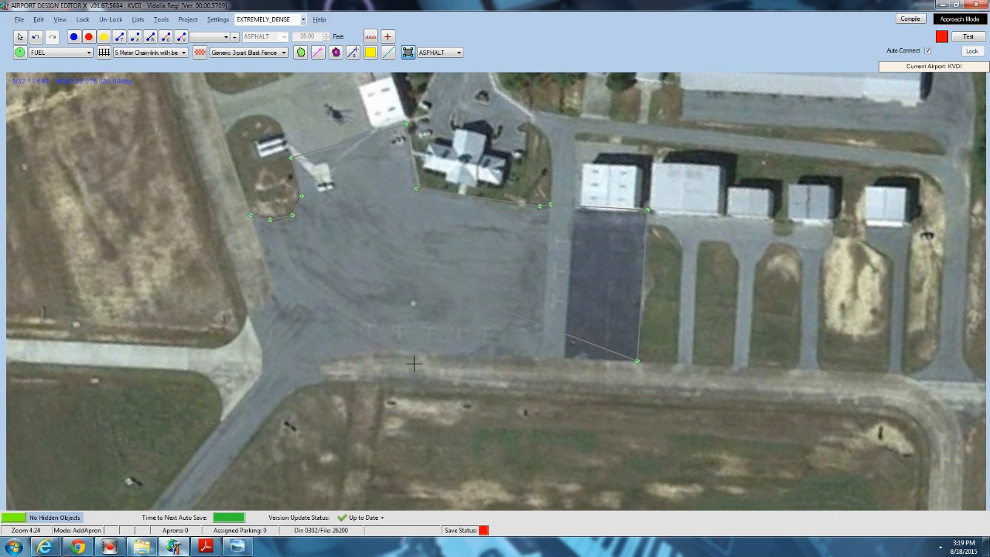
right_click(294, 352)
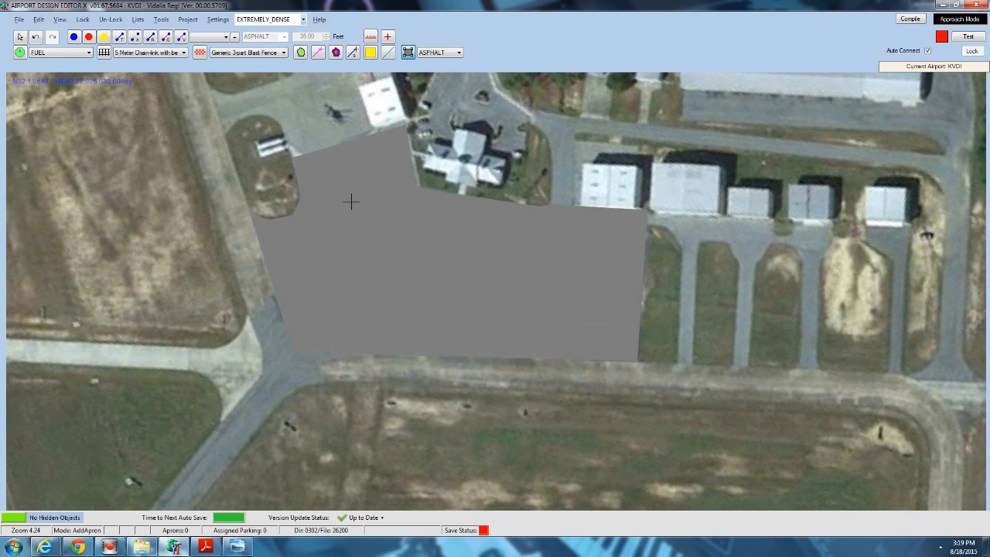
Select the new apron and nudge its vertex at the terminal building's lawn corner slightly toward the building.
click(19, 36)
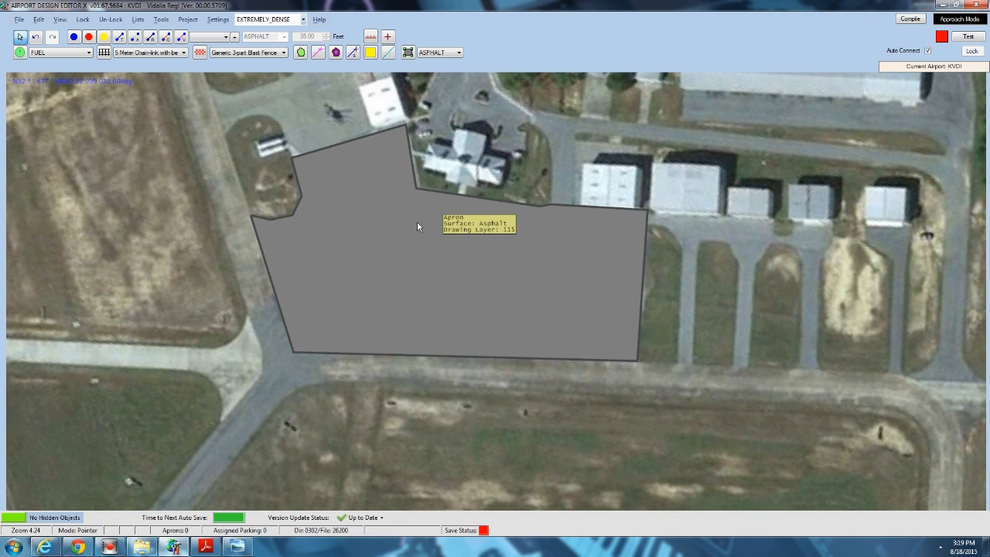
click(410, 202)
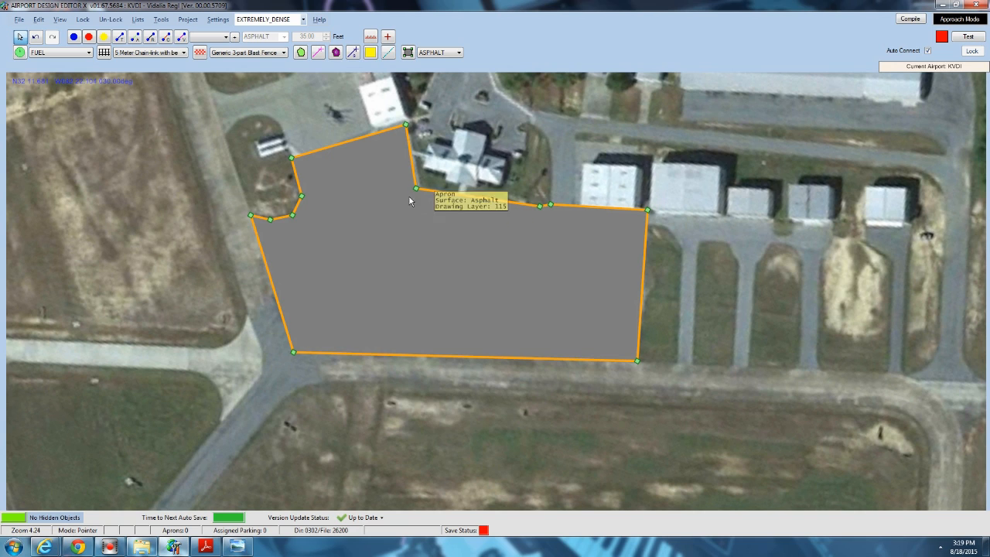
drag(415, 188, 419, 186)
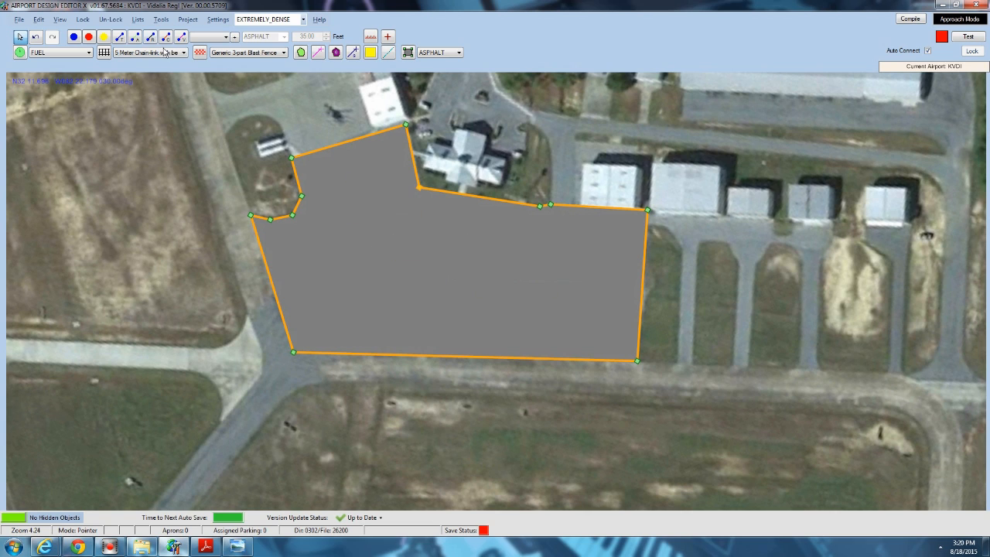
Draw a 35 ft wide asphalt taxi link about 821 ft long along the taxiway bordering the apron's southern edge.
click(124, 37)
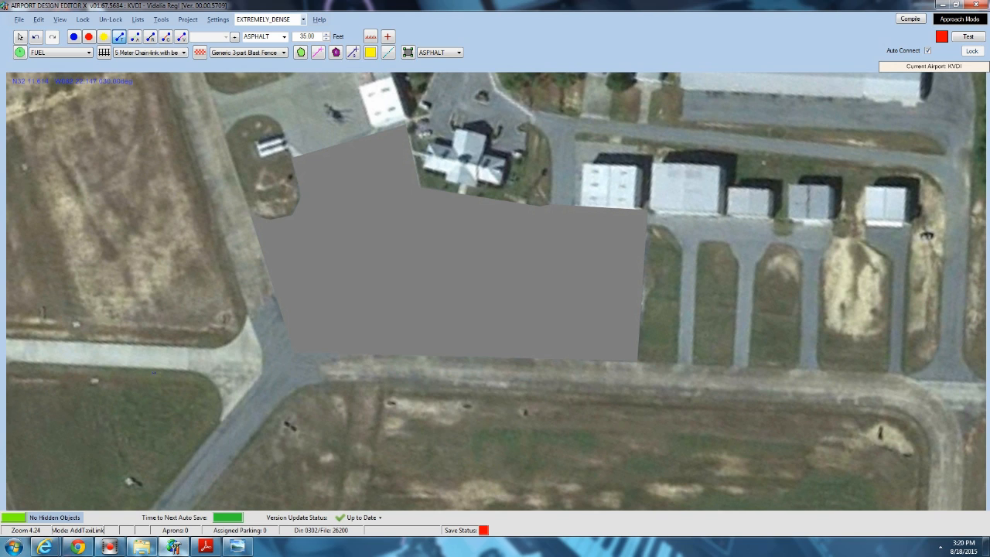
click(141, 355)
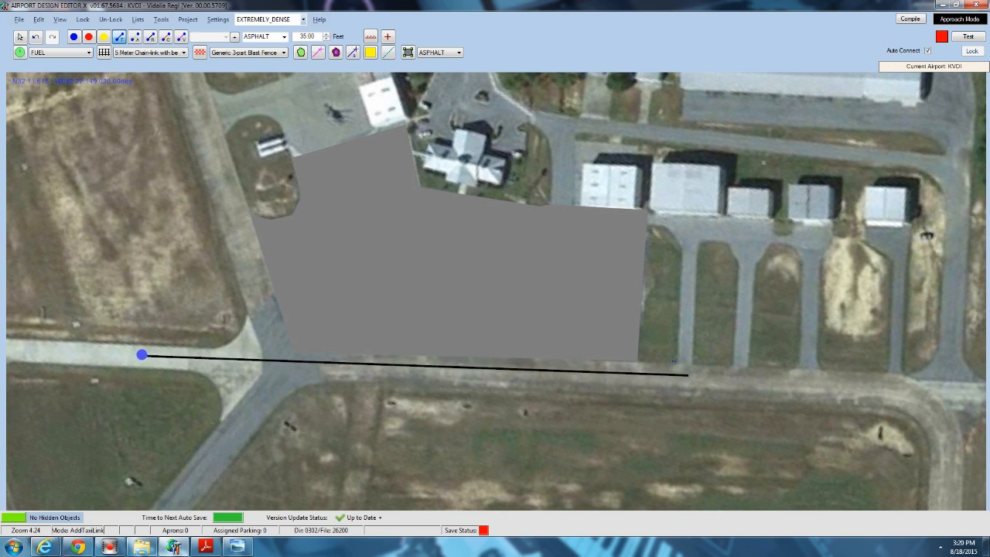
click(688, 376)
click(20, 38)
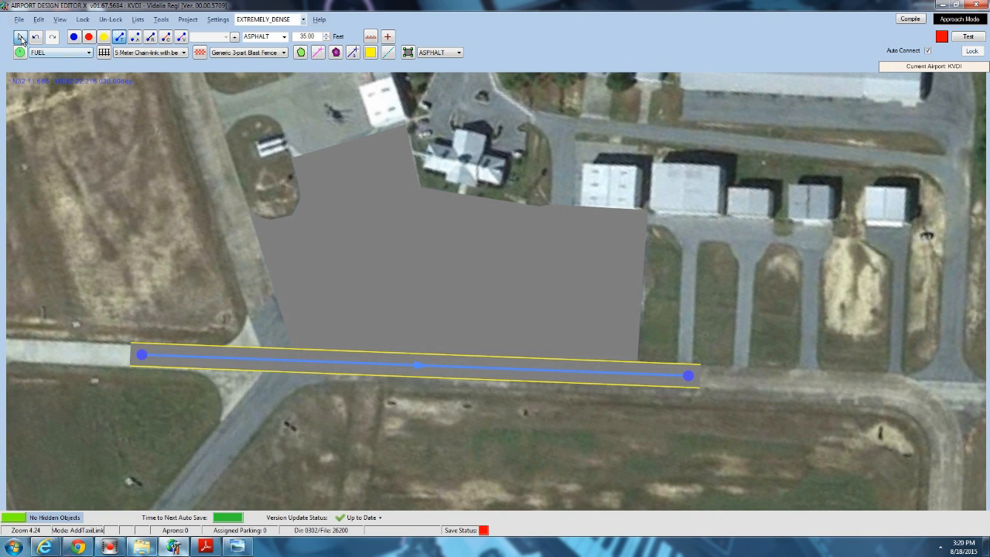
Draw a 50 ft wide asphalt path link branching from the taxi link into the apron, ending near the terminal ramp.
click(134, 39)
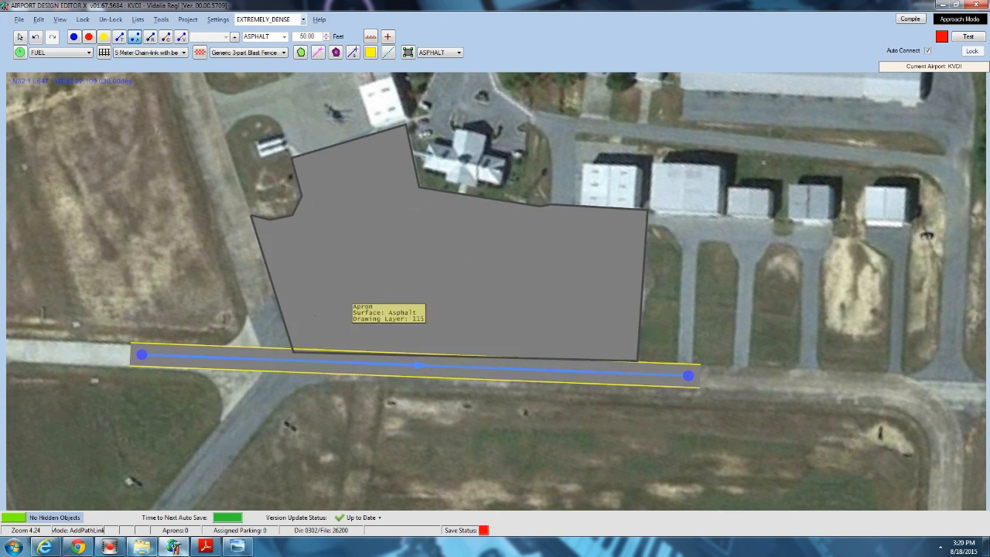
click(341, 361)
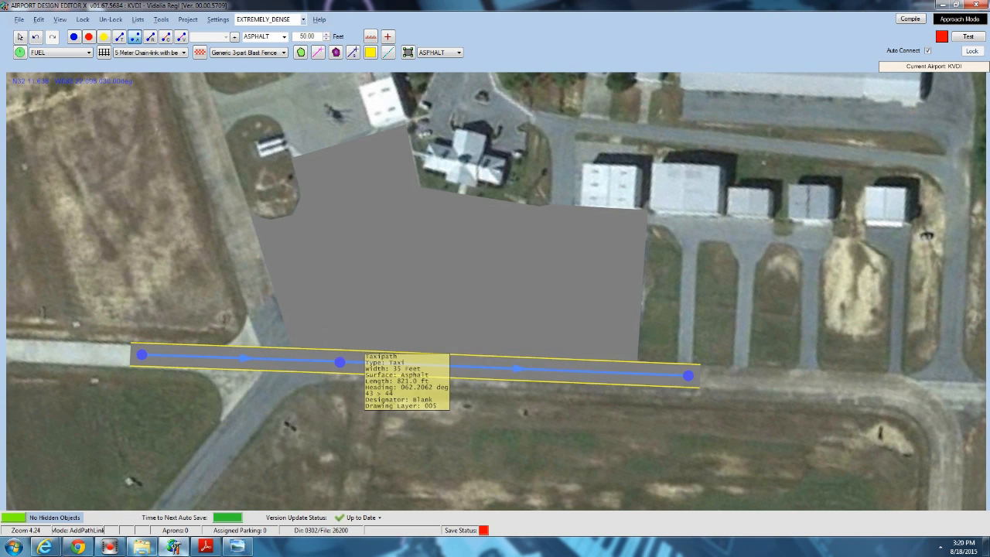
click(345, 196)
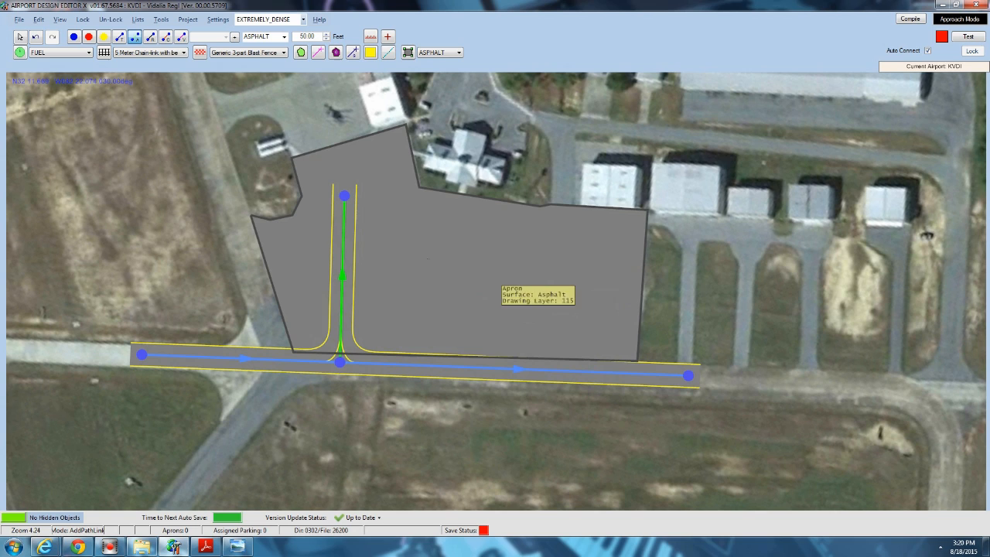
click(18, 37)
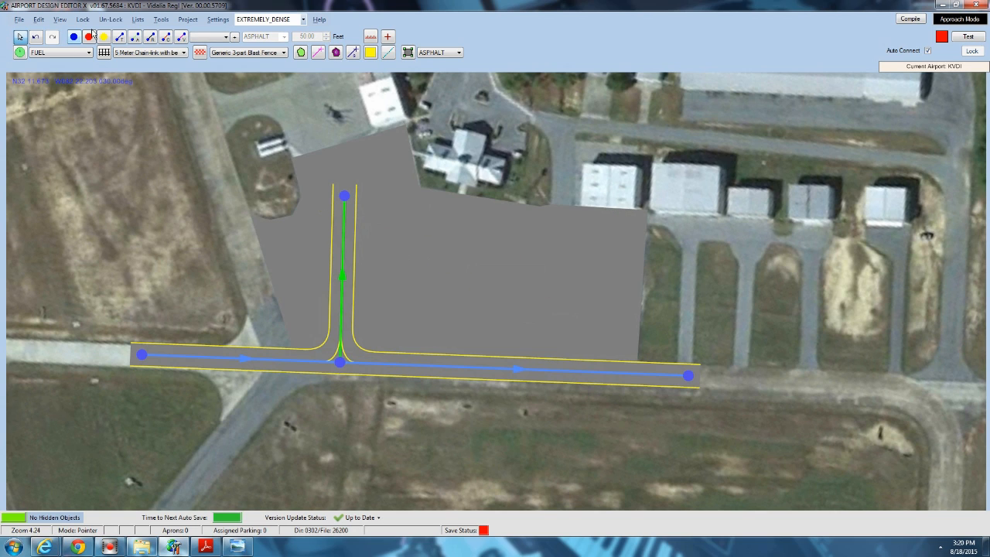
Make the apron's fill transparent and review the available surface types in its properties without changing them.
click(421, 222)
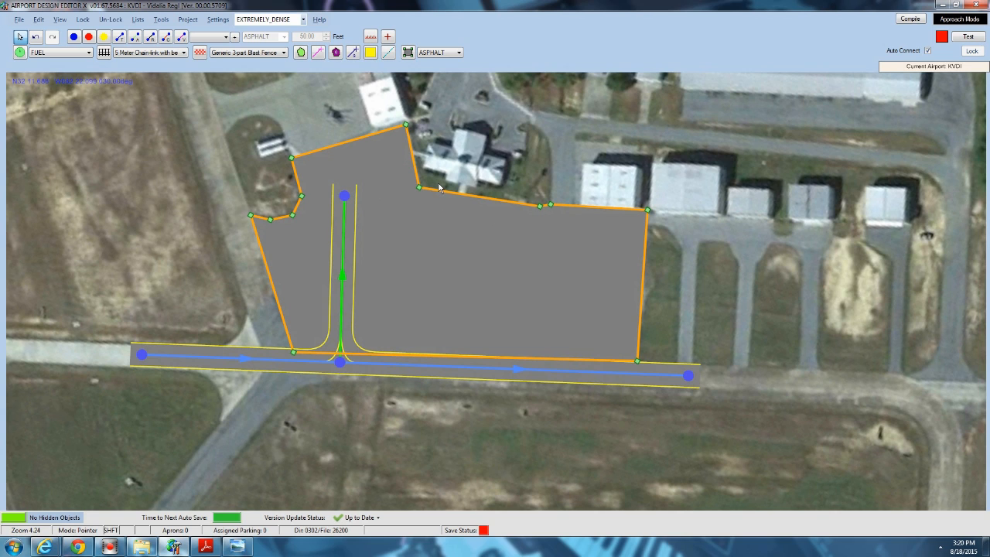
key(shift+t)
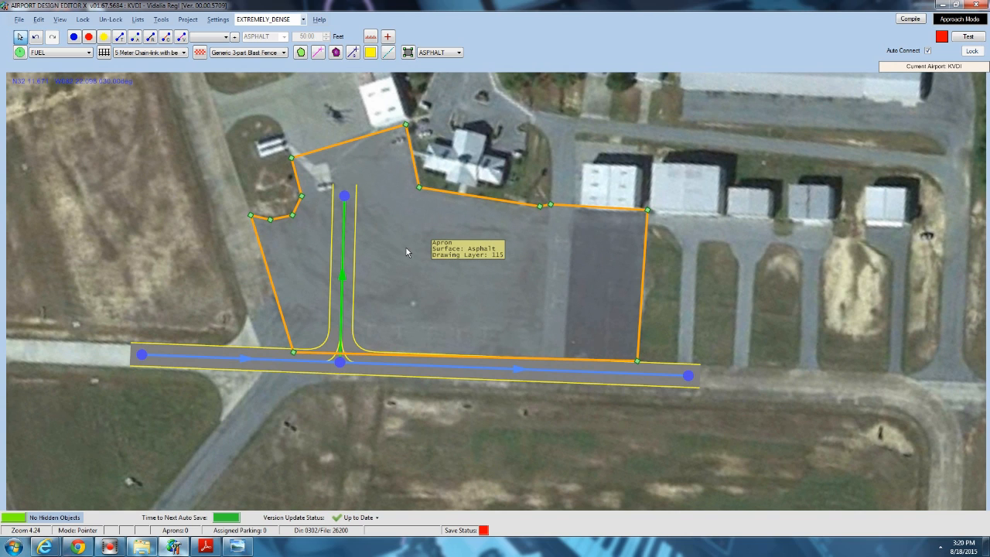
double_click(473, 209)
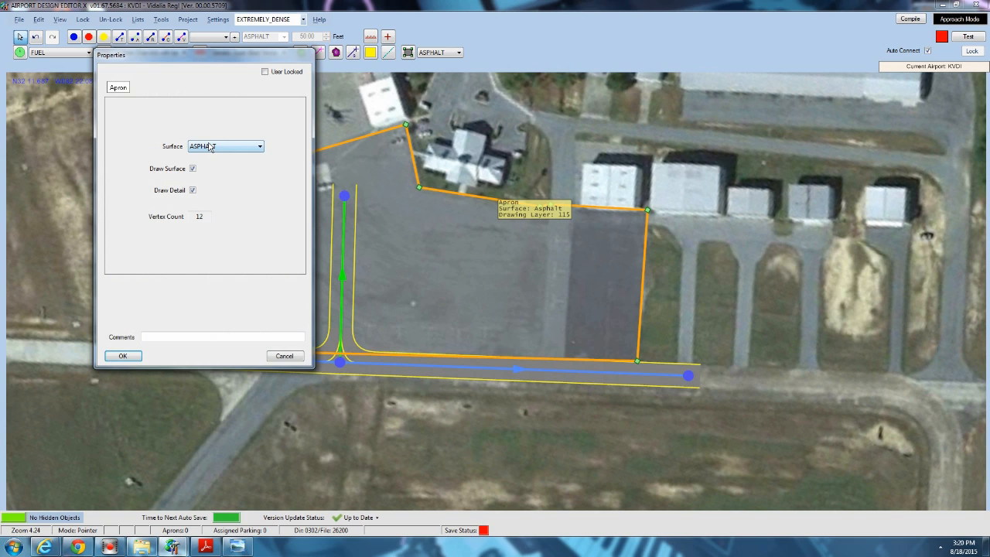
click(222, 150)
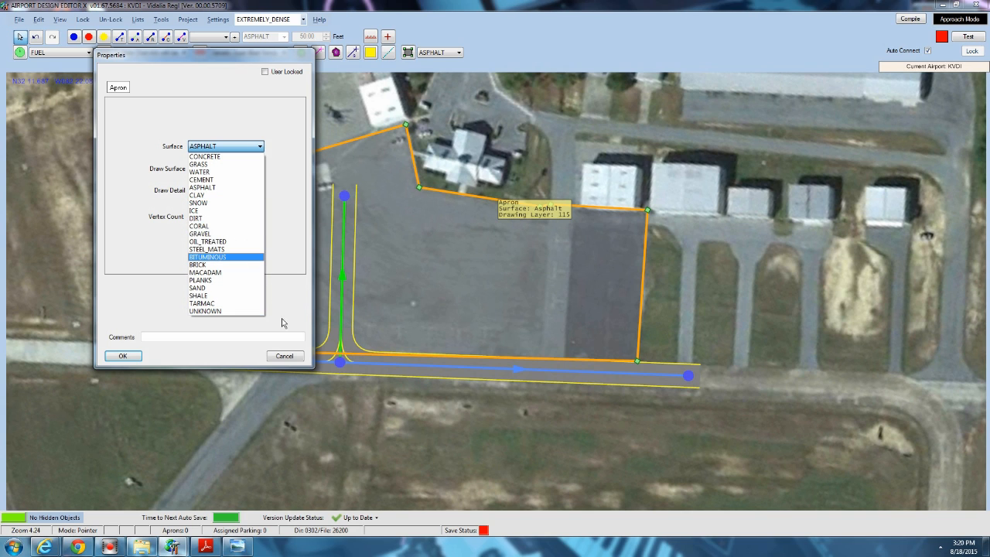
click(285, 357)
click(426, 333)
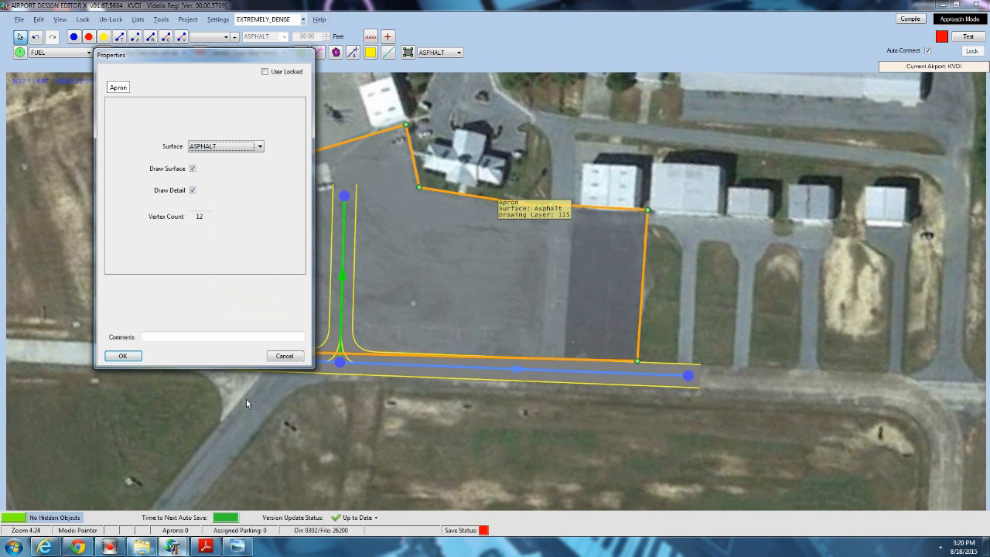
click(285, 356)
Delete the apron, the path link and the taxi link, removing all four of the links' nodes.
click(342, 200)
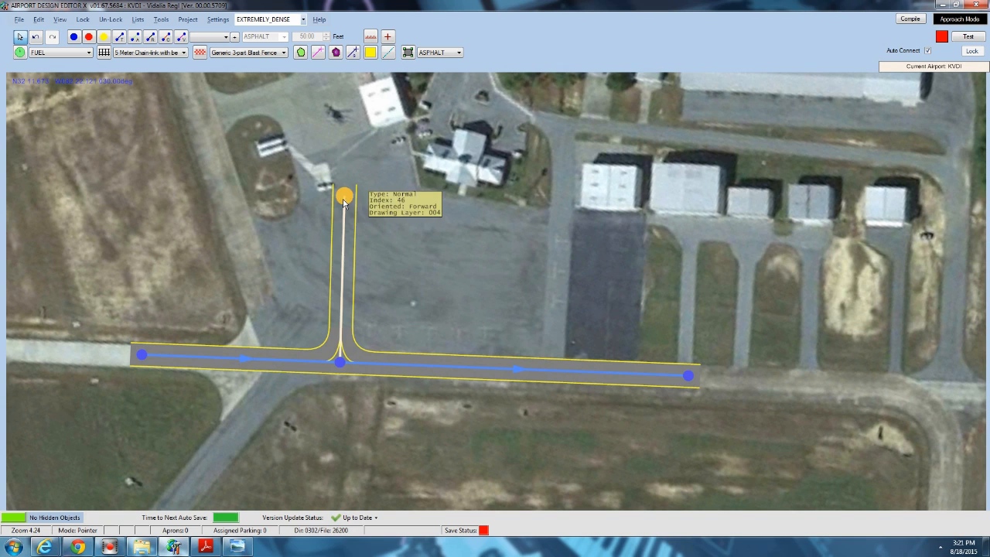
key(Delete)
click(337, 359)
key(Delete)
click(141, 354)
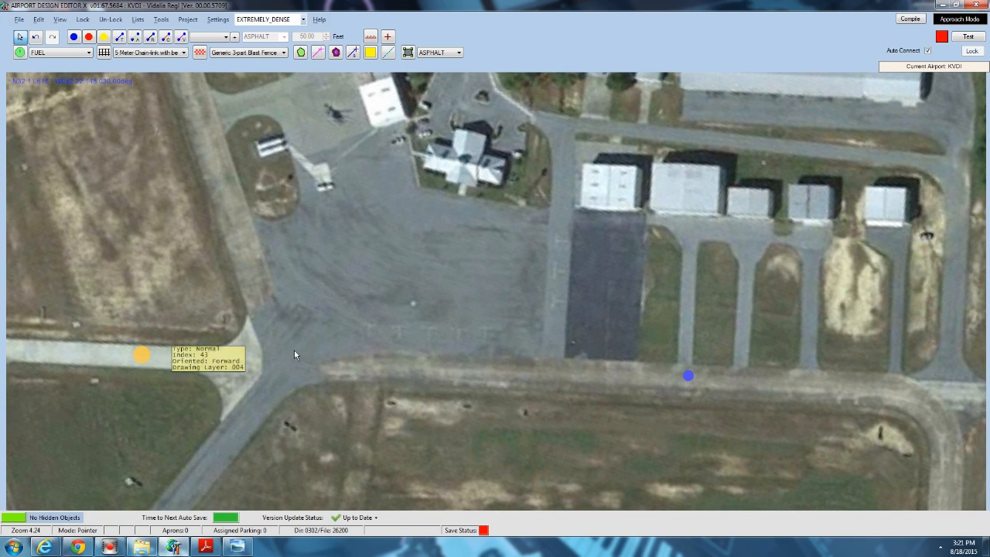
key(Delete)
click(688, 375)
key(Delete)
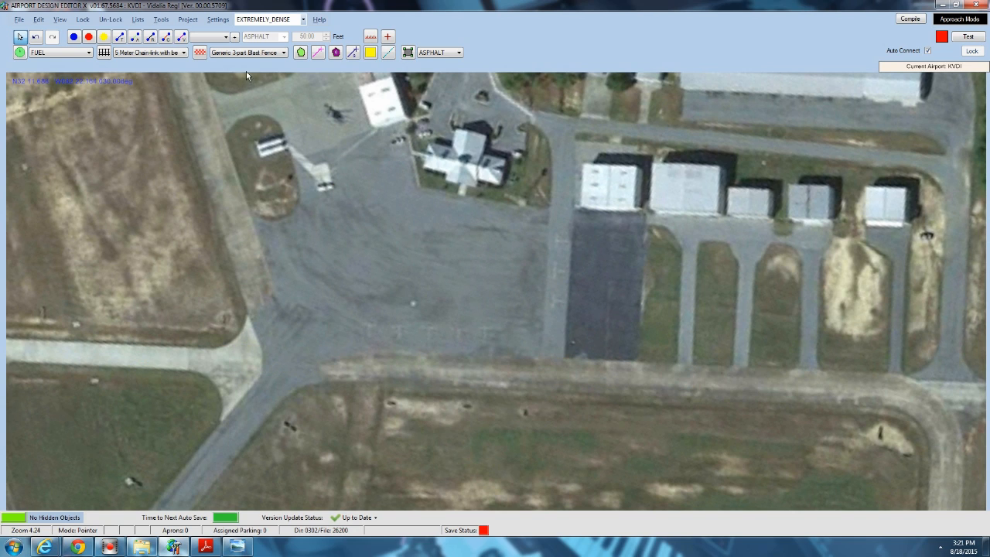
Place three RAMP_GA_SMALL parking spots in a row across the main ramp.
click(58, 54)
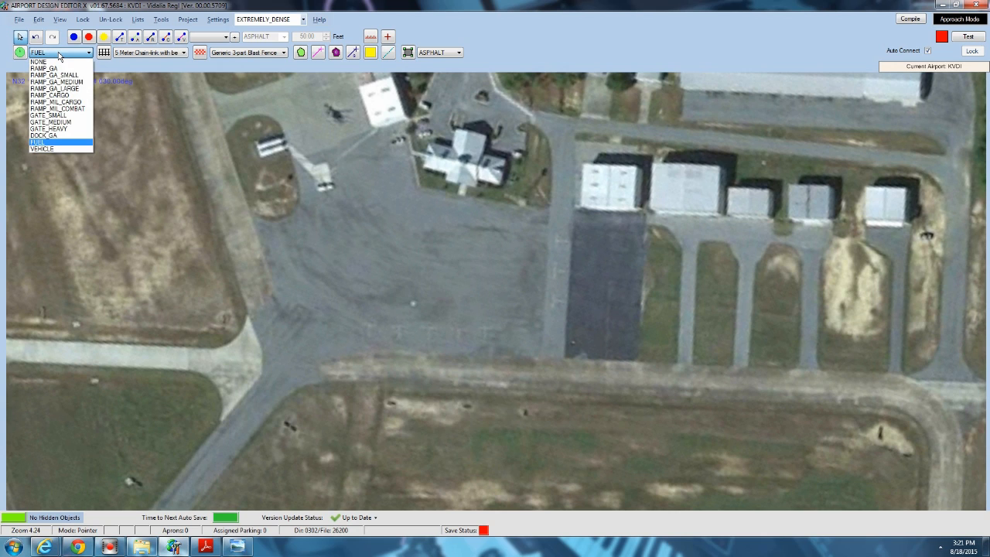
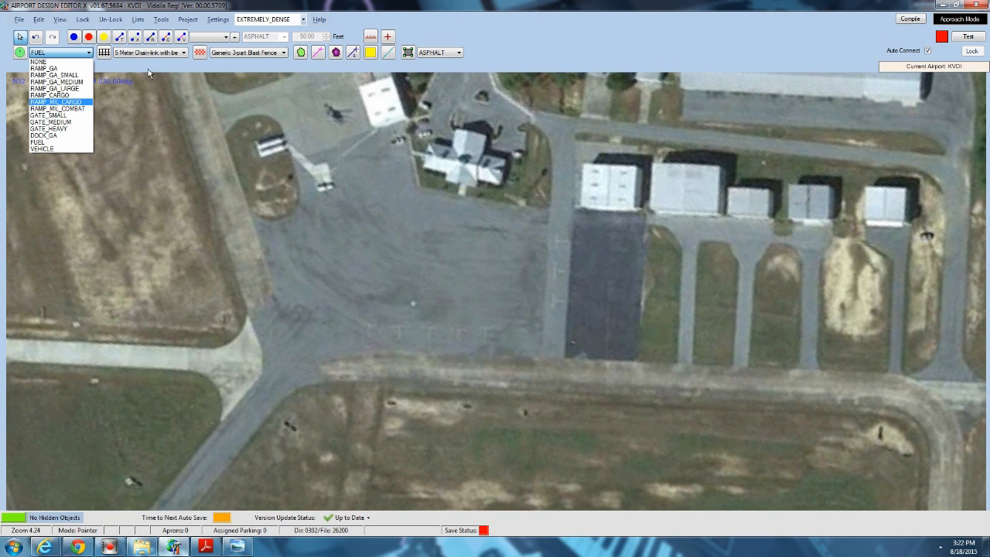
click(54, 75)
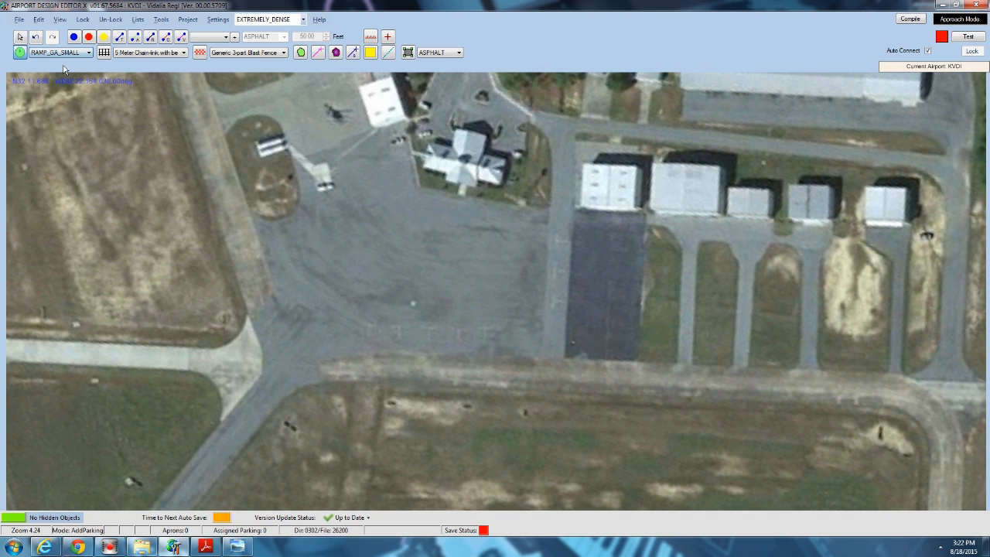
click(361, 255)
click(428, 249)
click(493, 254)
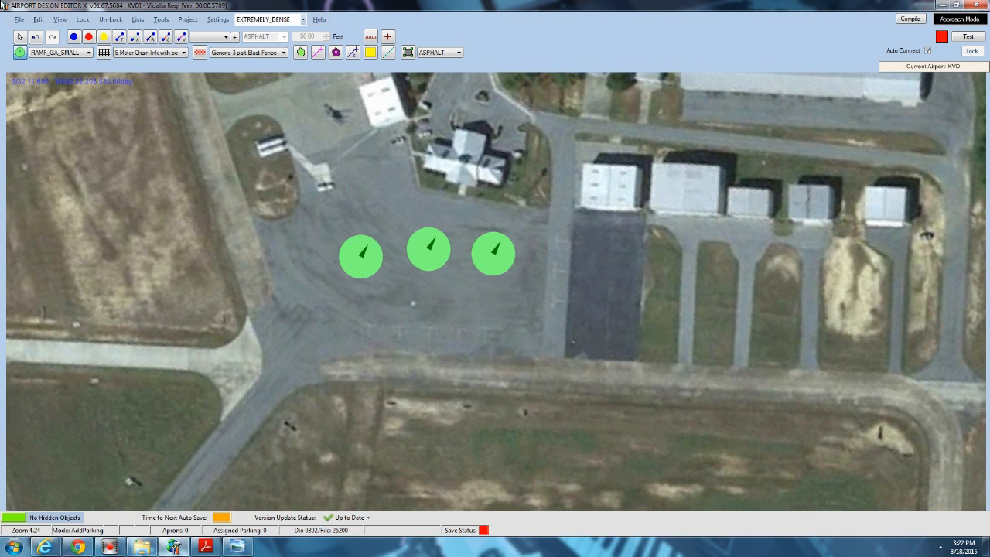
click(20, 36)
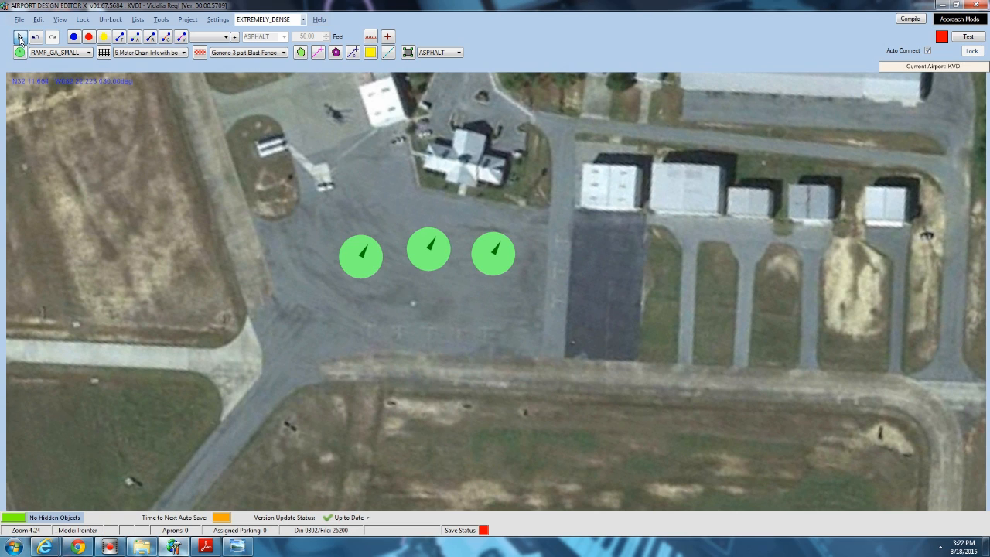
Open the properties of parking spot number 1 on the main ramp and review its available name and type options.
click(369, 268)
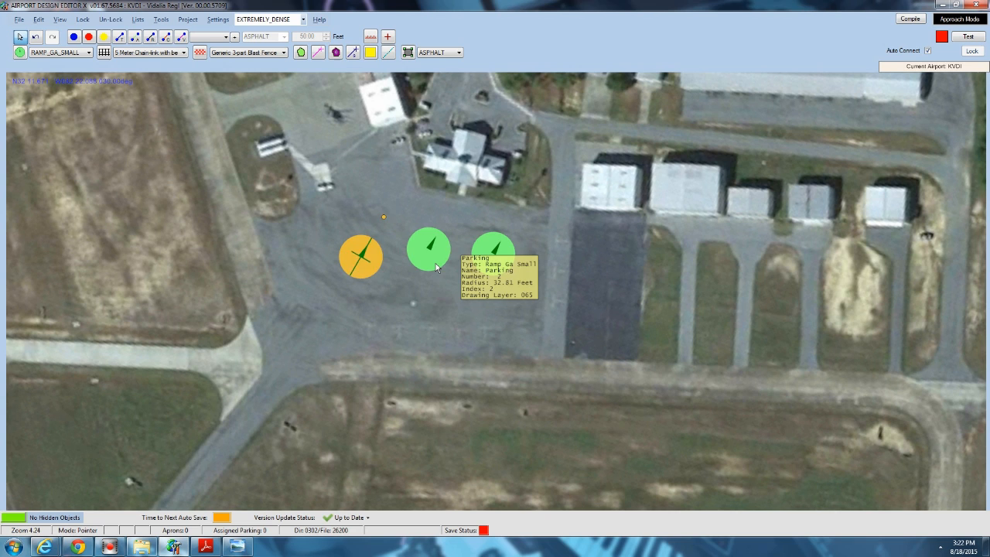
click(435, 263)
click(354, 266)
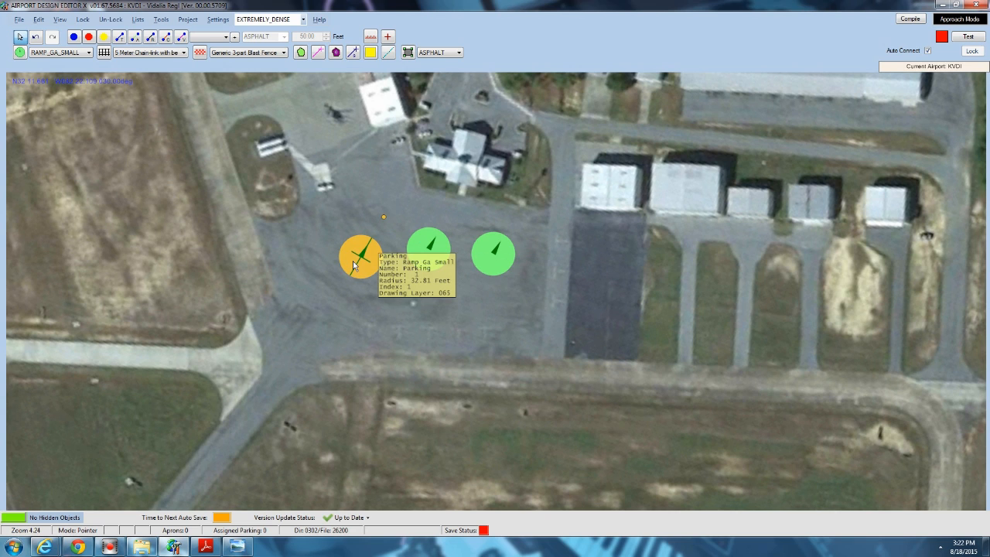
double_click(353, 265)
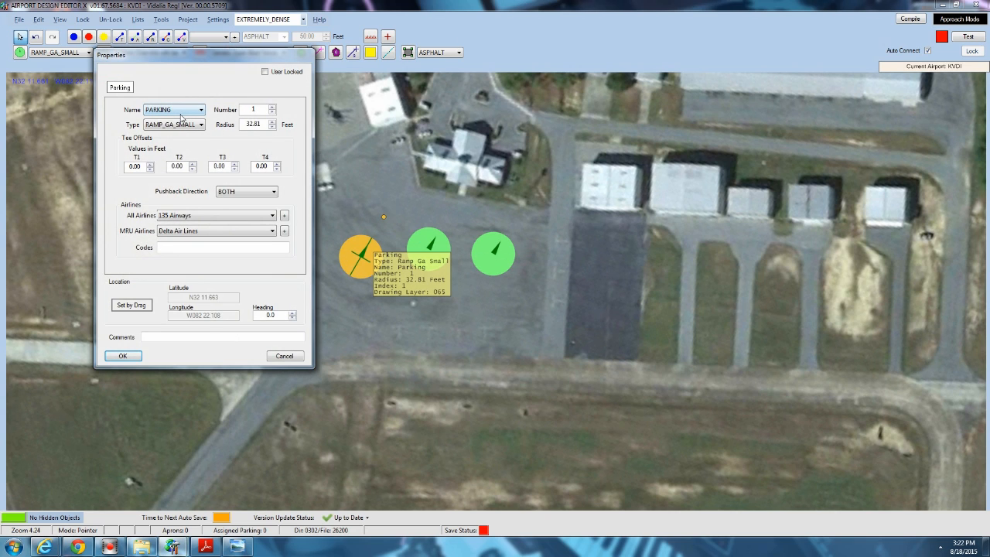
click(182, 113)
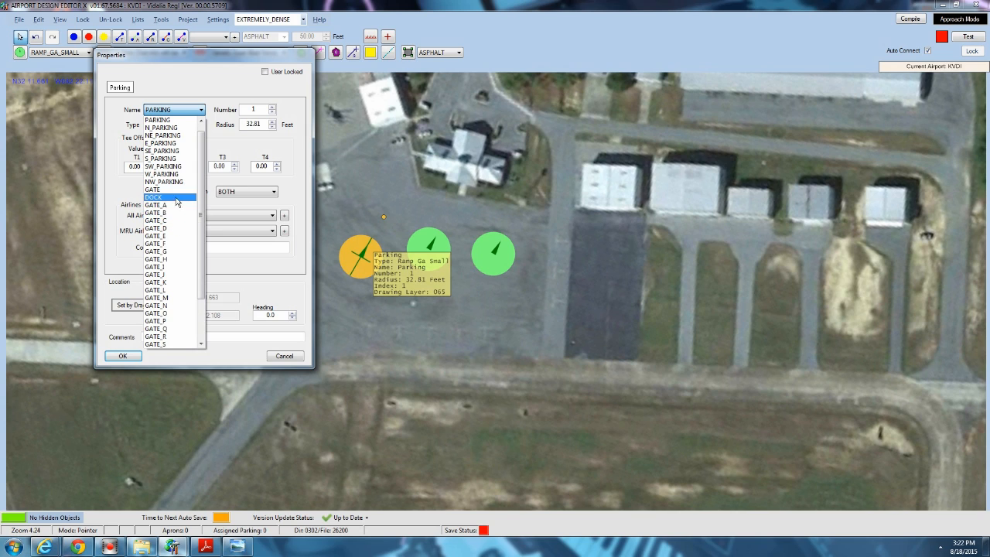
click(222, 146)
click(182, 128)
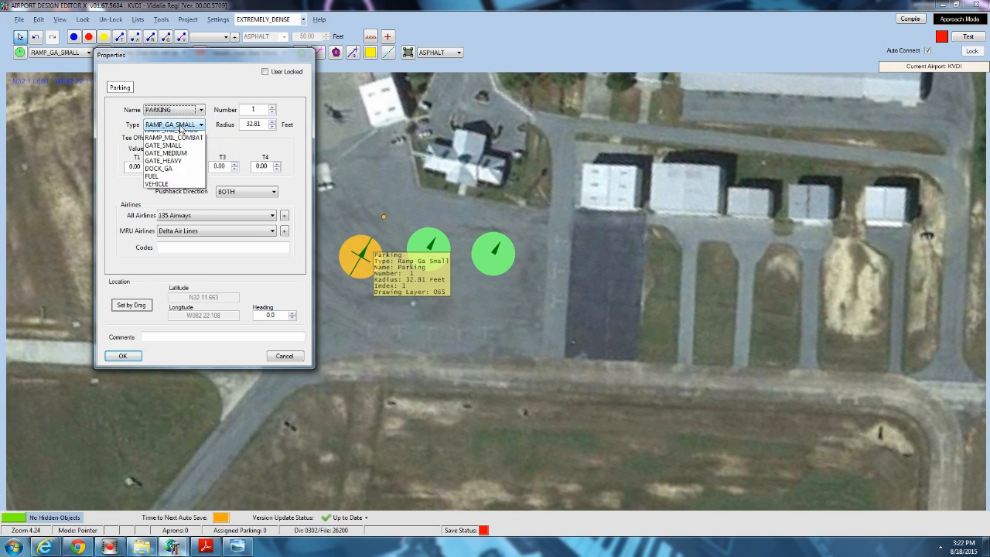
click(181, 125)
Set the parking spot's name to GATE and its type to GATE_MEDIUM.
click(174, 109)
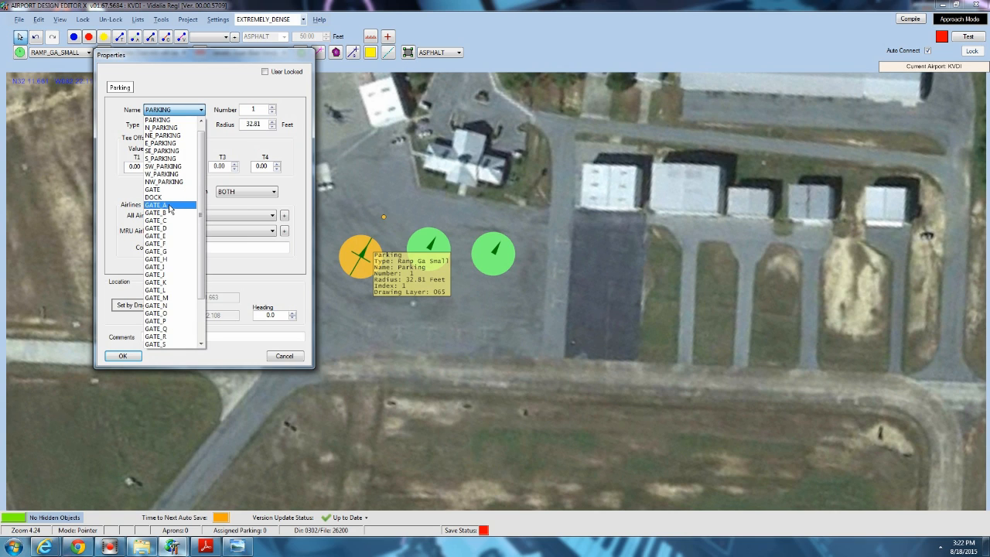
click(167, 190)
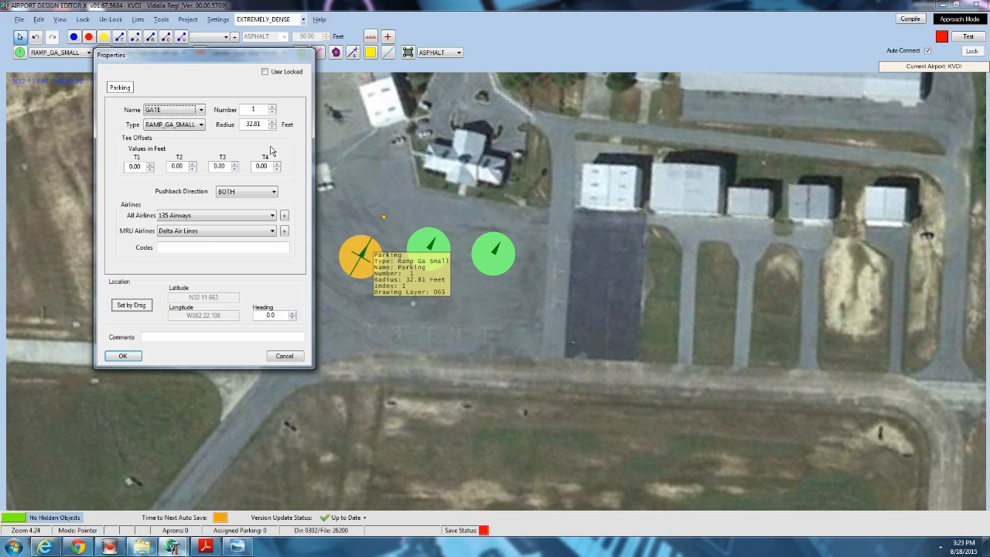
click(185, 116)
click(187, 127)
click(187, 124)
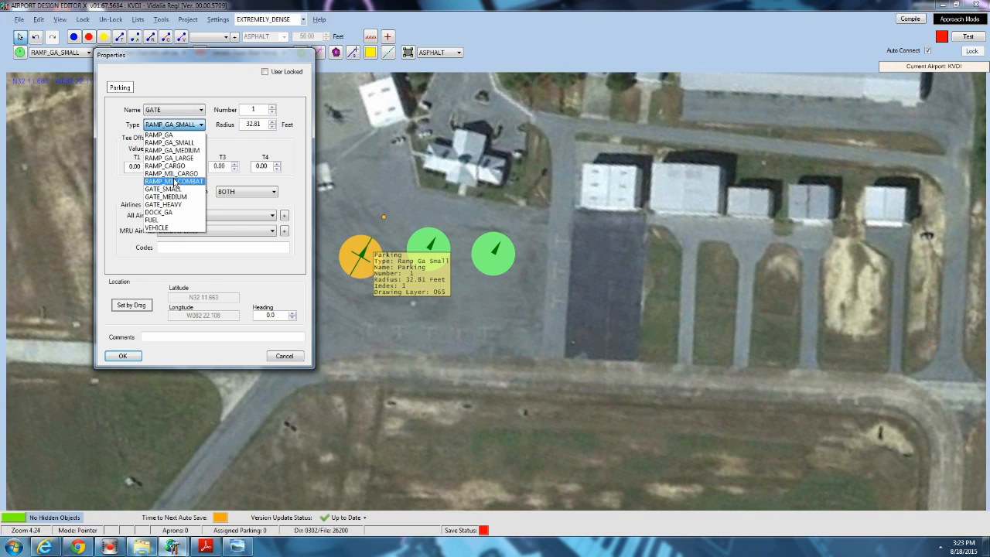
click(167, 196)
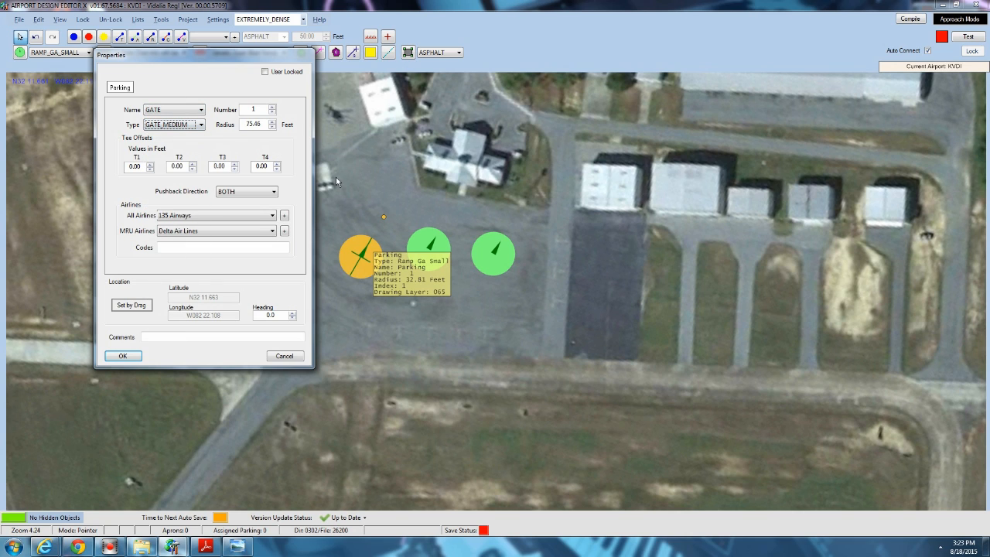
Set the parking spot's type to RAMP_GA_MEDIUM and its name to NONE.
click(183, 125)
click(180, 157)
click(186, 114)
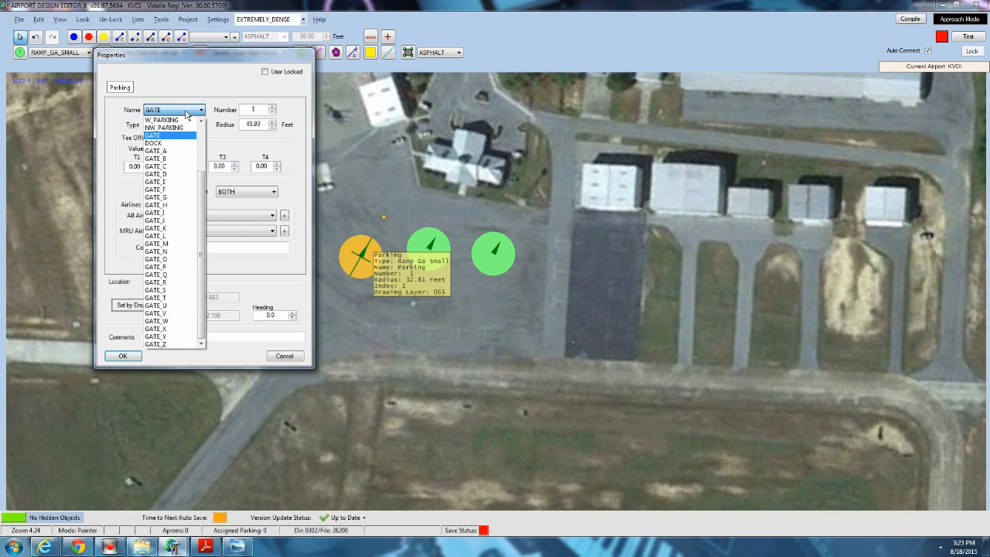
scroll(186, 116, up, 3)
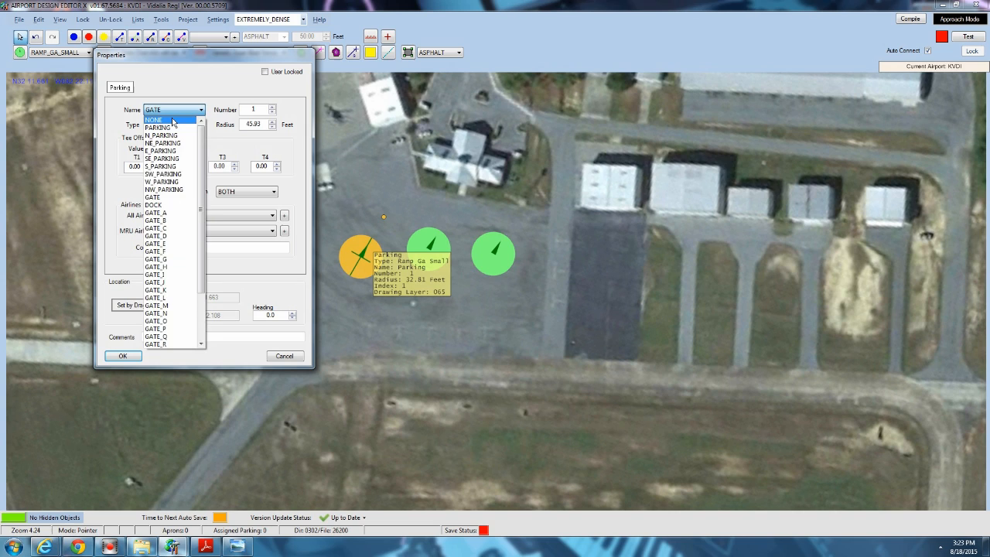
click(172, 120)
key(Tab)
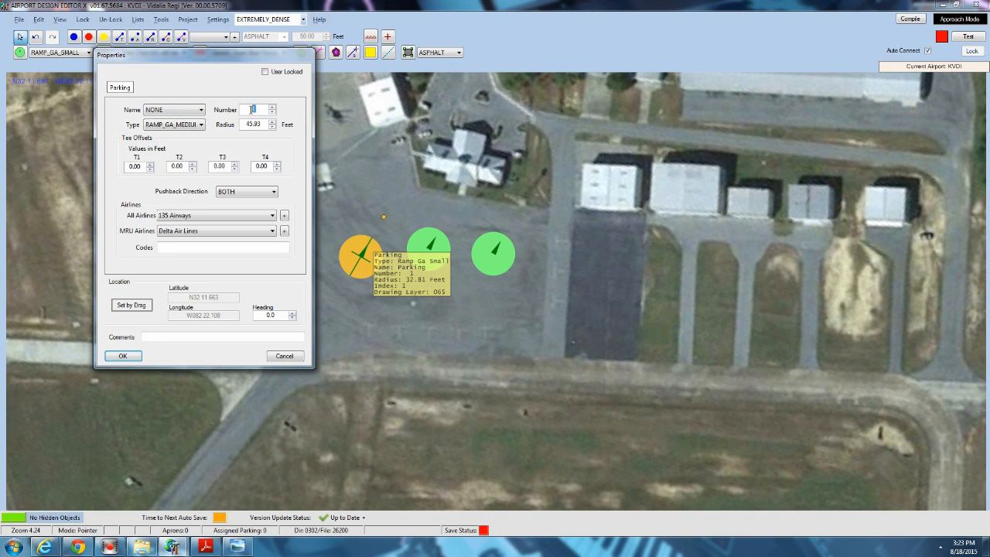
key(Tab)
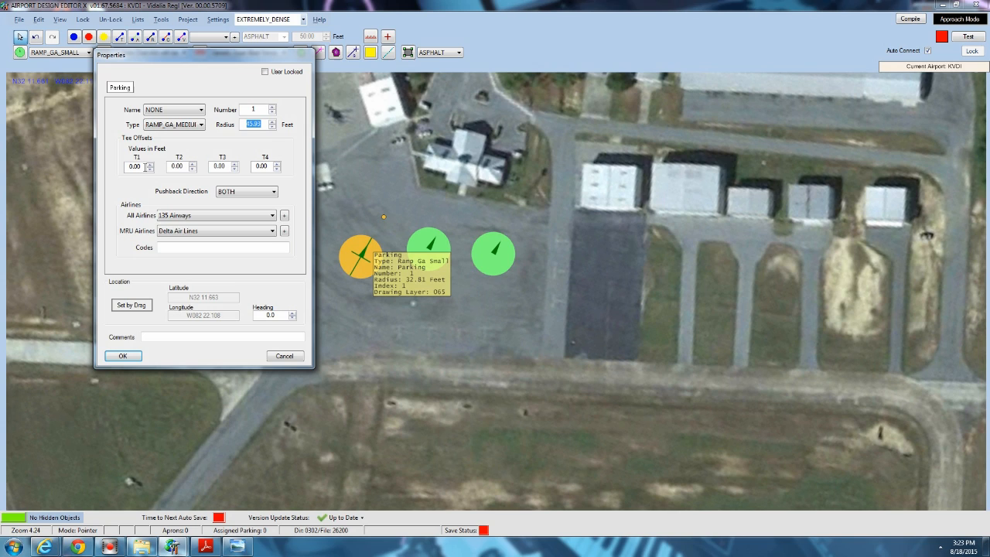
Review the parking spot's pushback direction options and keep BOTH selected.
click(246, 191)
click(238, 198)
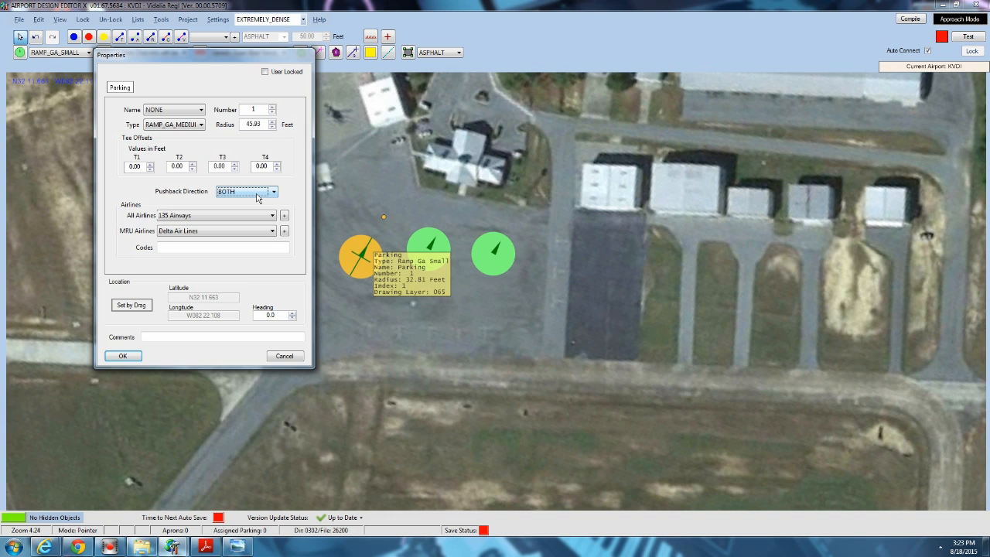
click(257, 194)
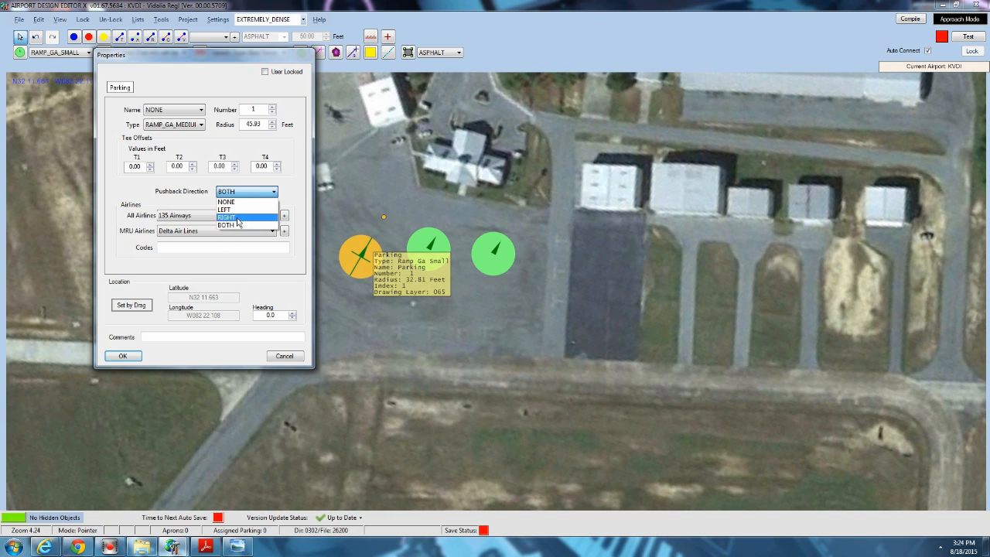
click(240, 225)
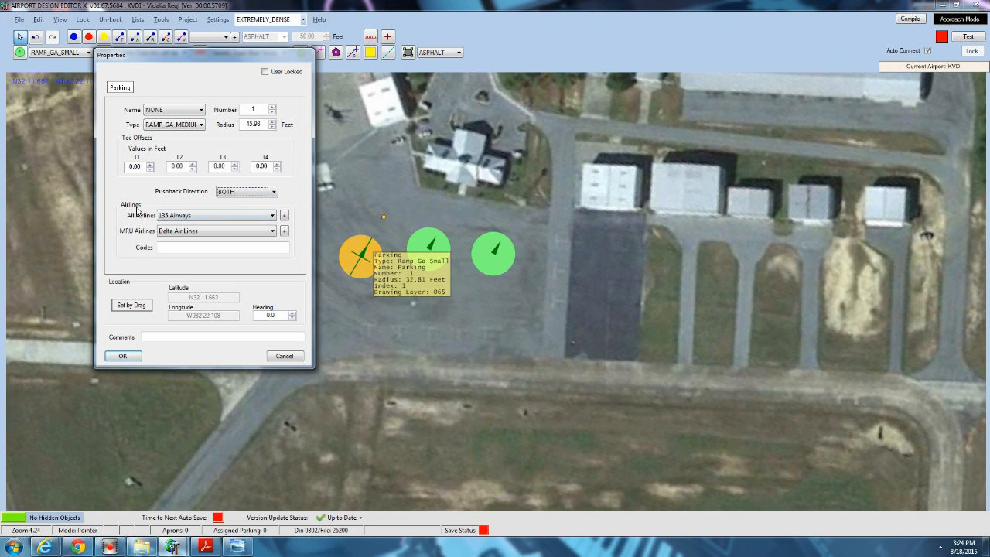
Add Delta Air Lines (Regional Partners) from the most recently used airlines to the parking spot's airline codes.
click(219, 232)
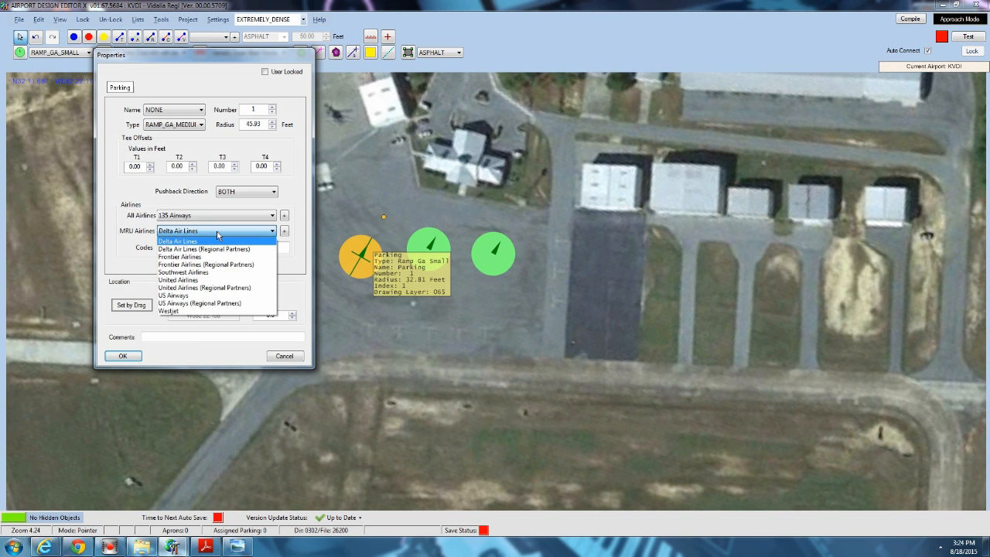
click(209, 241)
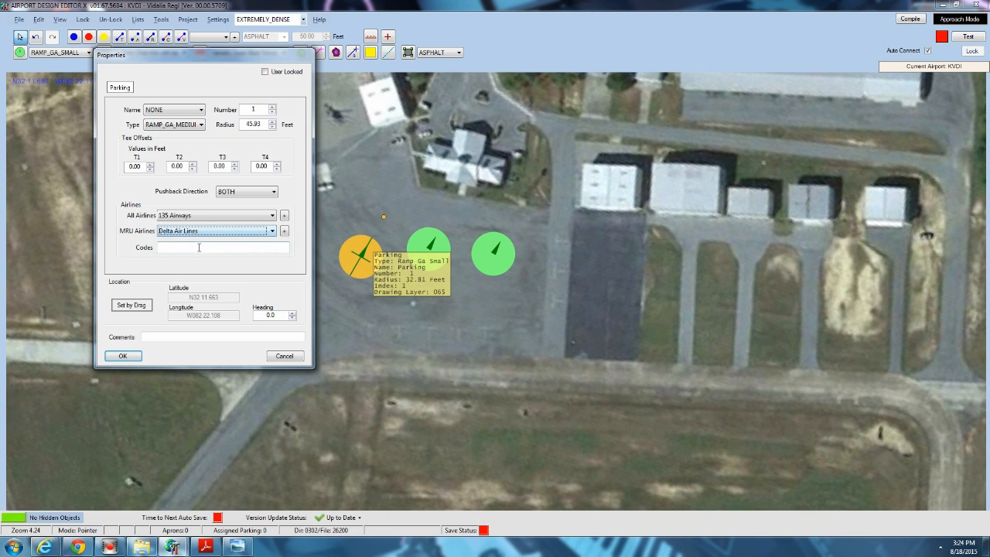
click(272, 232)
click(241, 249)
click(285, 234)
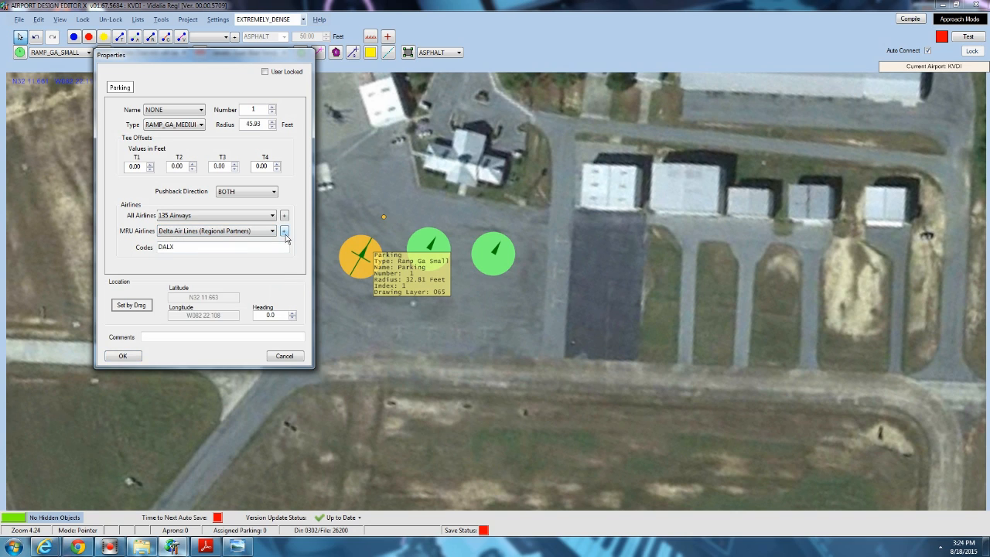
Add Delta Air Lines, Southwest Airlines and United Airlines (Regional Partners) to the parking spot's airline codes.
click(272, 231)
click(263, 238)
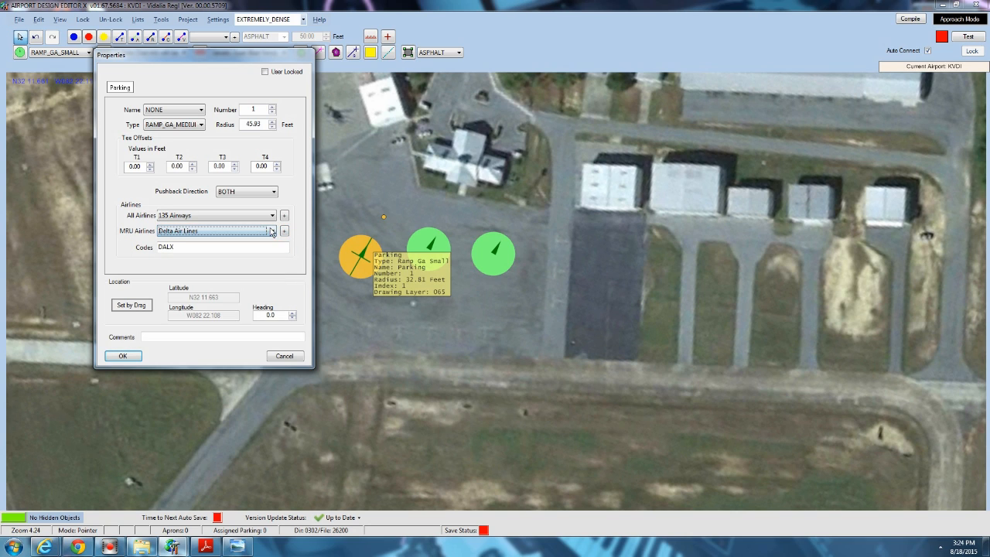
click(272, 231)
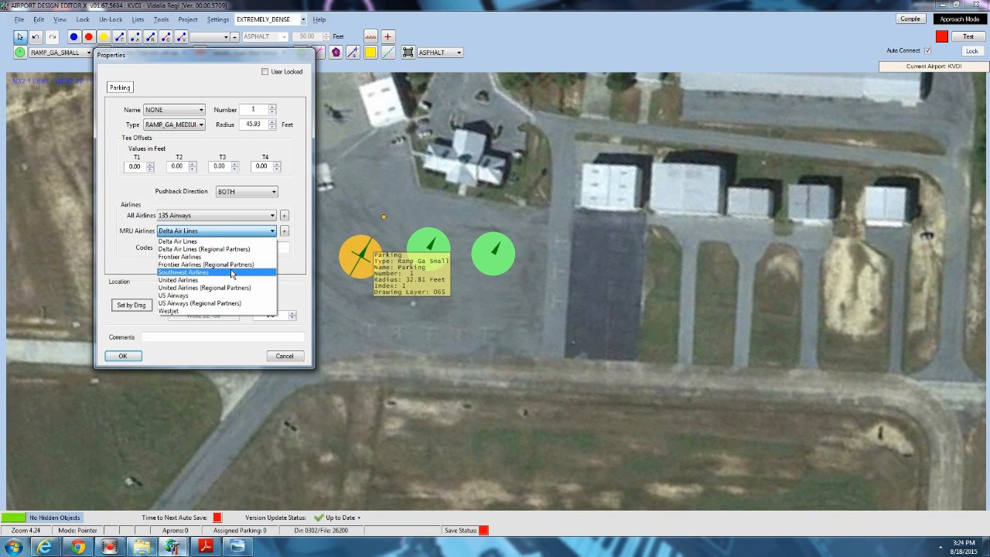
click(231, 272)
click(284, 231)
click(272, 231)
click(183, 288)
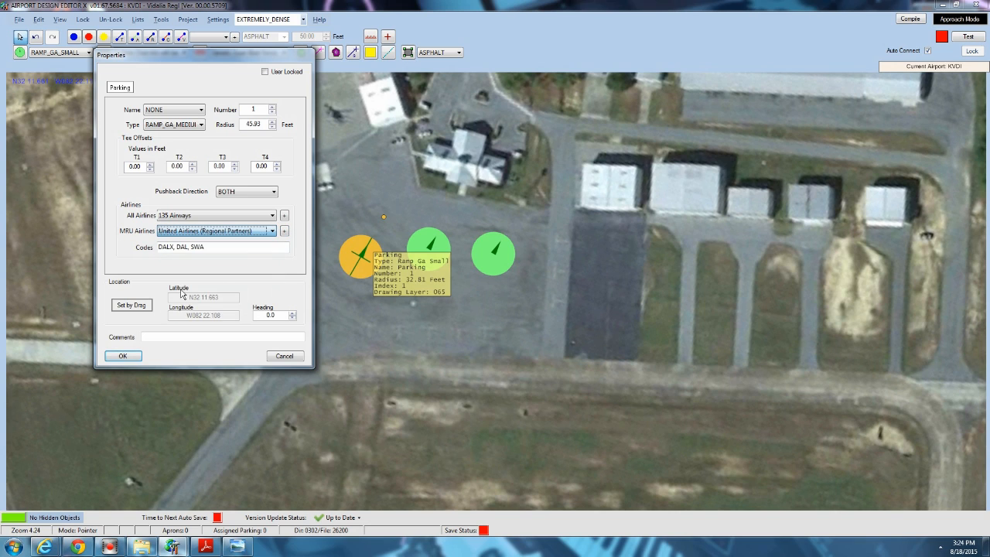
click(284, 231)
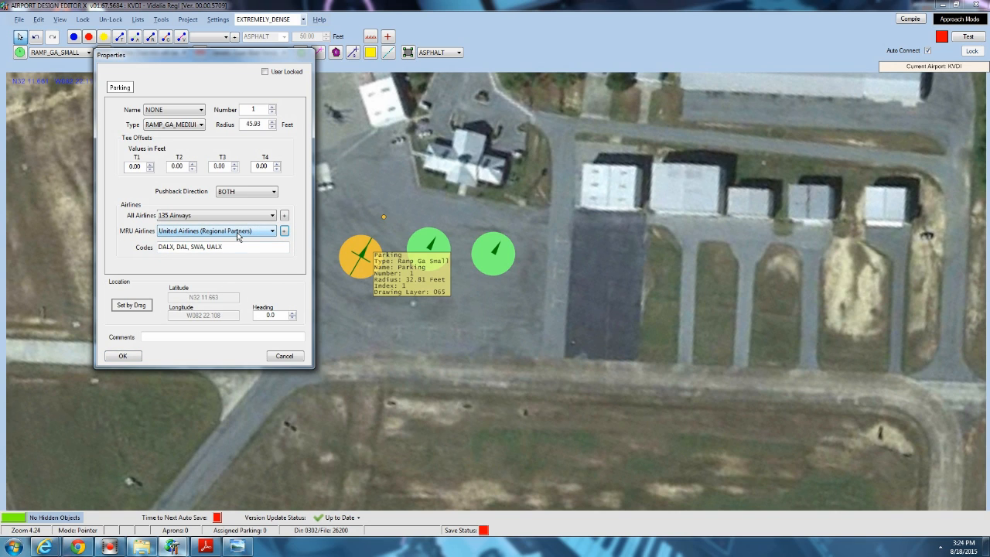
Clear the parking spot's airline codes, try "user" as a custom entry, clear it as well and apply the properties.
key(Tab)
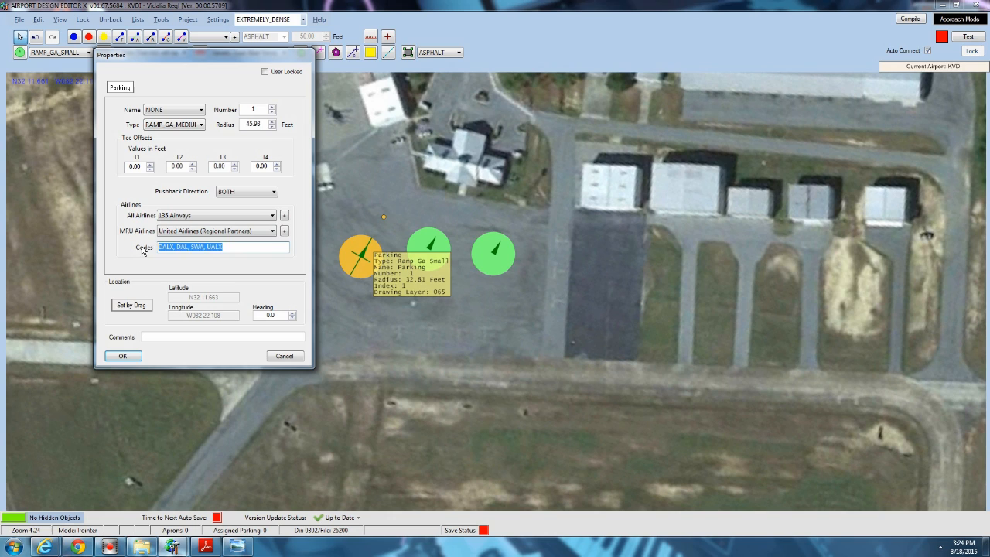
key(BackSpace)
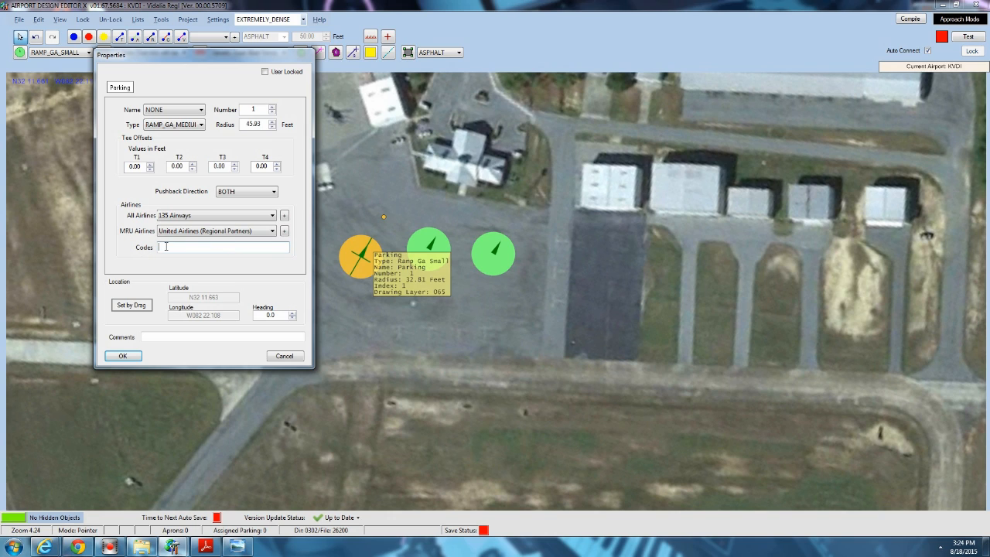
text(user)
drag(164, 247, 151, 249)
drag(221, 246, 141, 249)
key(BackSpace)
click(122, 356)
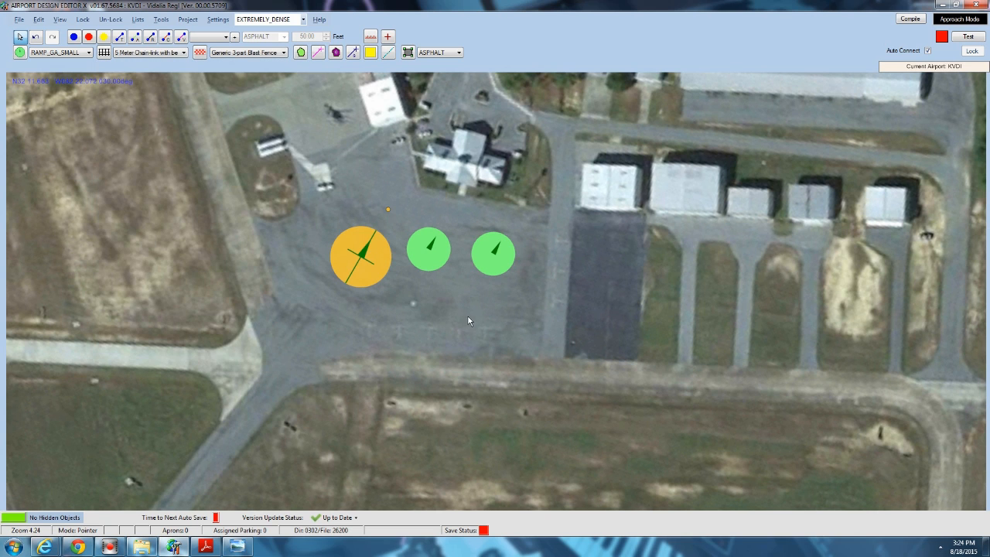
Check the enlarged parking spot's properties without changing them and delete that spot from the ramp.
double_click(375, 261)
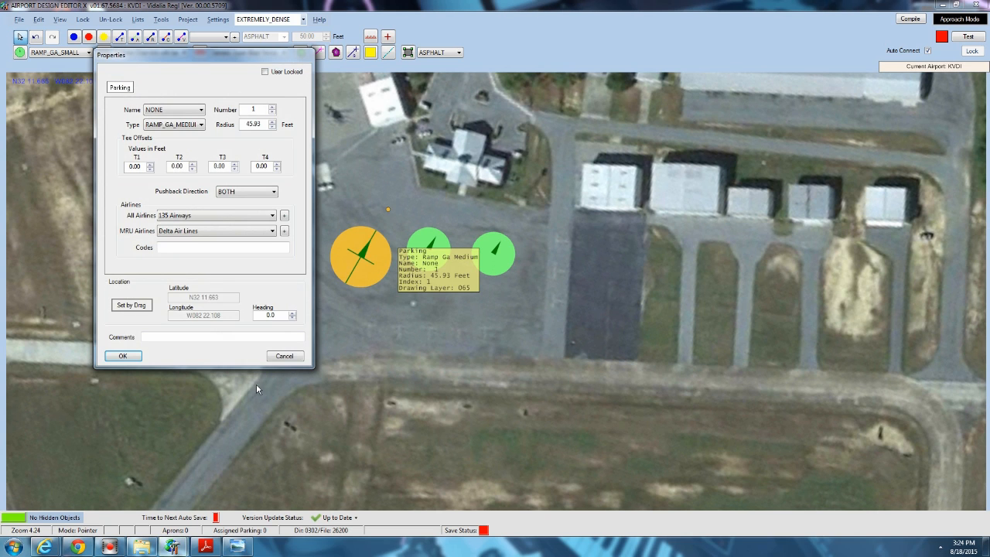
click(285, 356)
key(Delete)
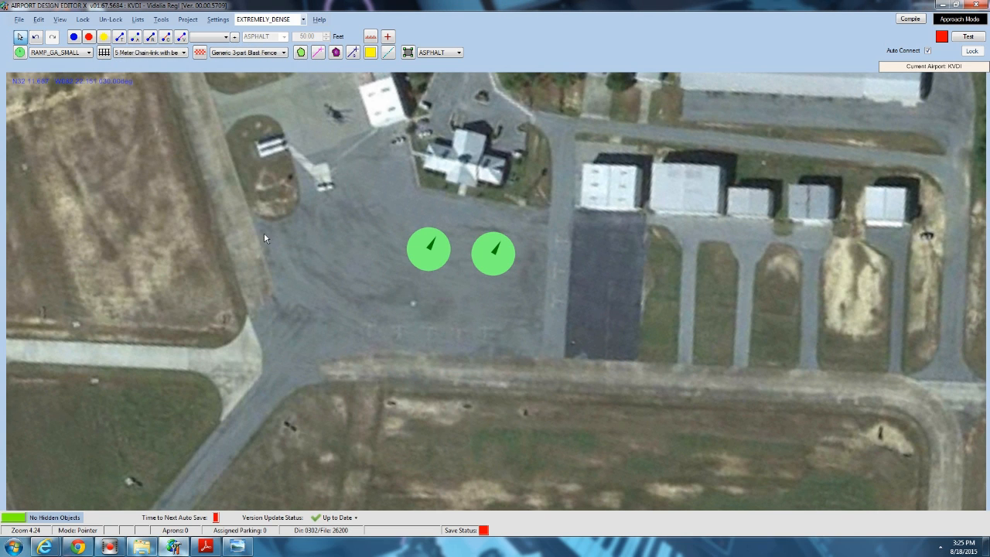
Draw a runway link along the centerline of runway 06/24, starting at the 24 numerals and running back toward the crossing taxiway.
drag(337, 323, 341, 142)
scroll(346, 144, down, 5)
drag(447, 189, 178, 131)
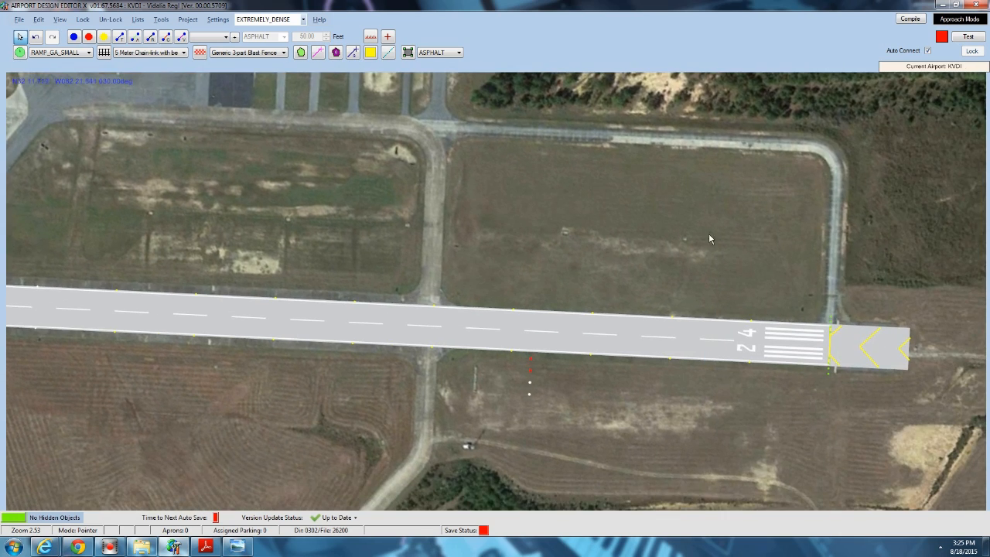
drag(708, 233, 473, 130)
scroll(495, 137, down, 1)
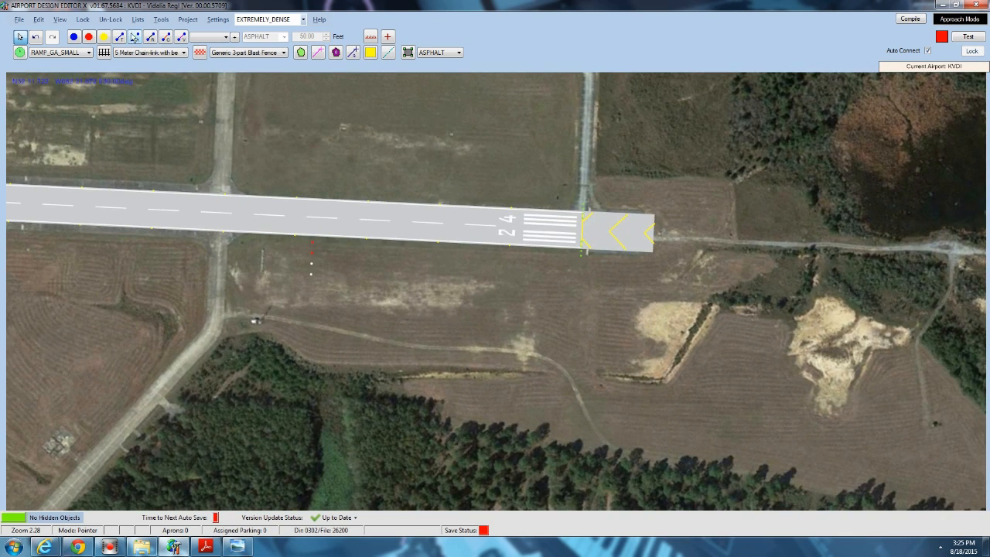
click(150, 37)
scroll(476, 260, up, 2)
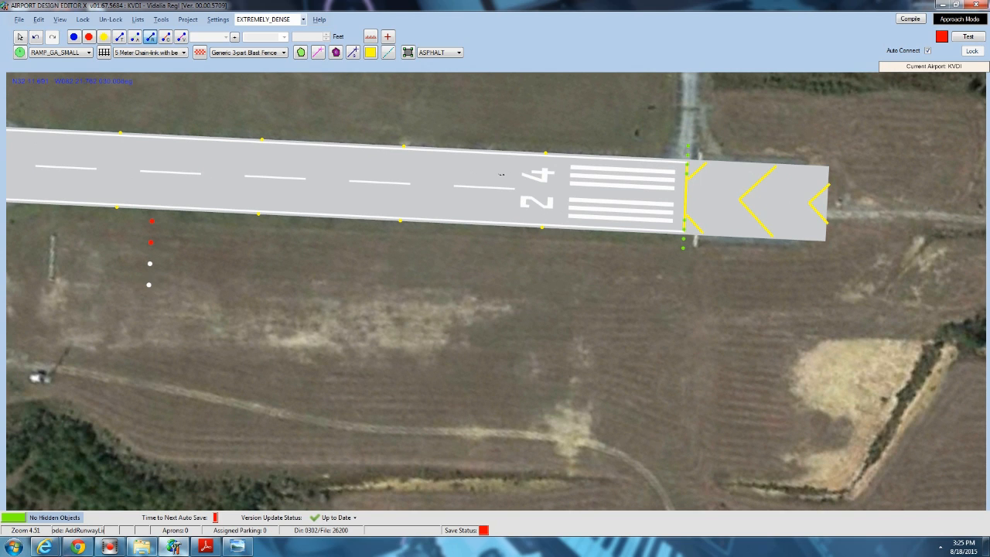
click(513, 187)
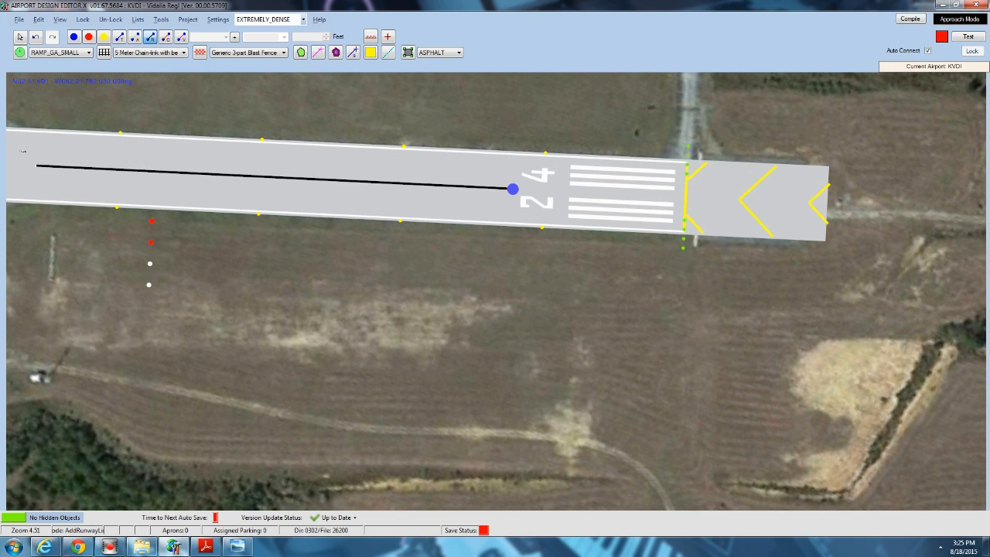
click(35, 167)
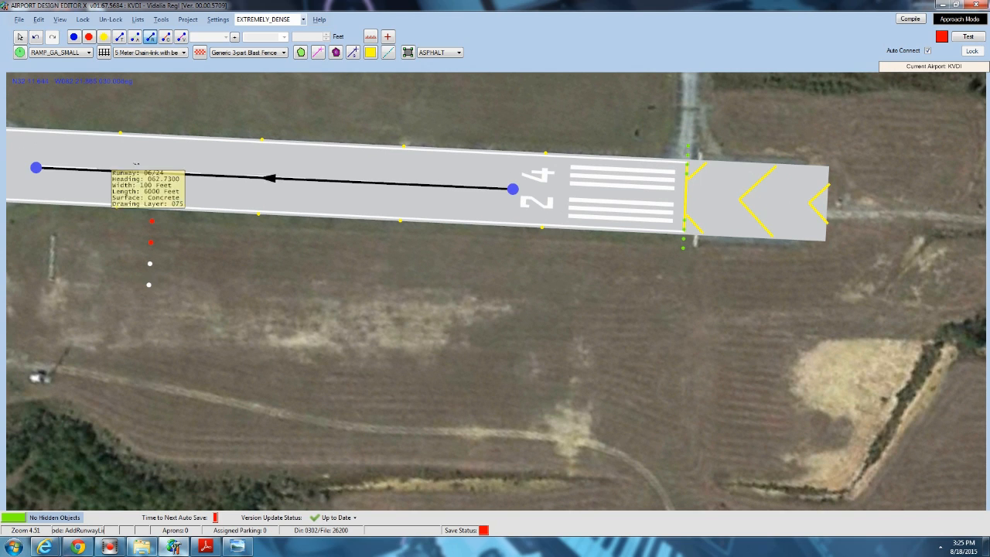
click(18, 38)
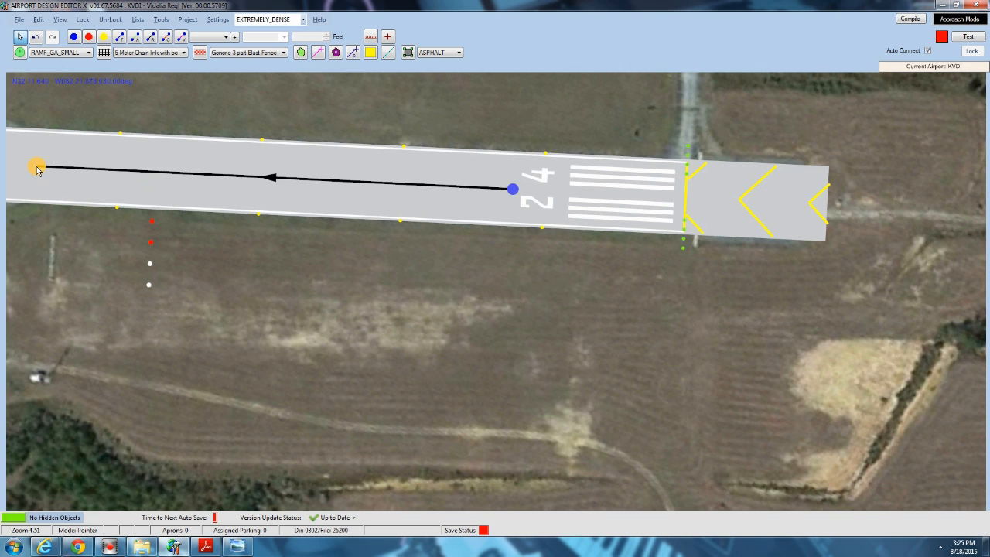
drag(303, 122, 506, 133)
scroll(507, 134, down, 2)
scroll(506, 137, down, 3)
drag(335, 152, 259, 208)
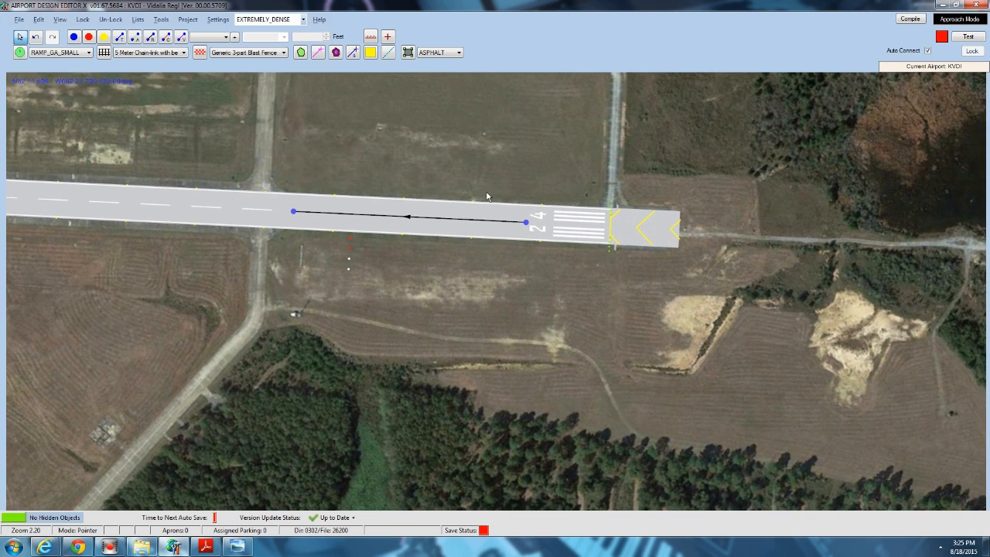
Move the runway link's inner end onto the crossing taxiway's centerline and join it to a 35 ft asphalt taxi link drawn along that taxiway.
drag(462, 99, 436, 174)
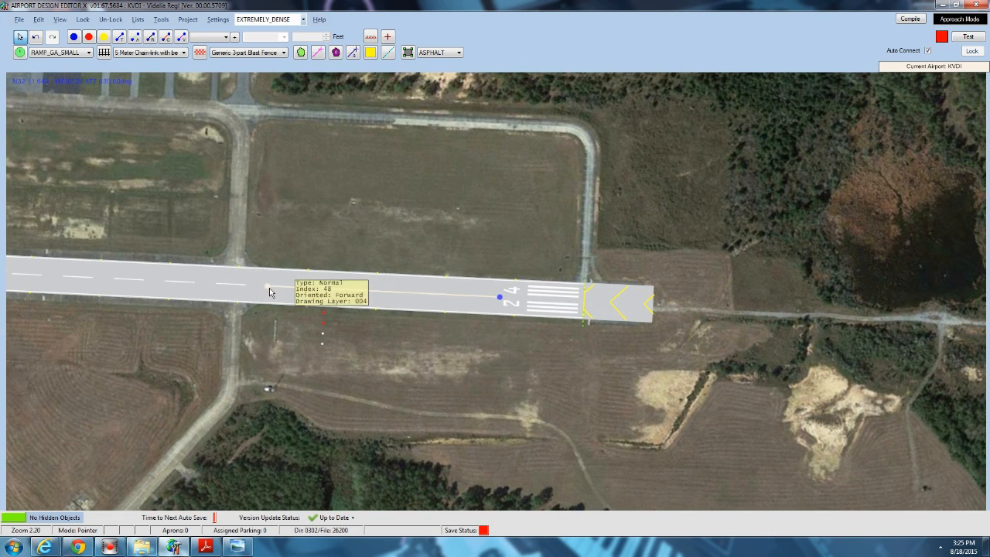
drag(266, 286, 233, 286)
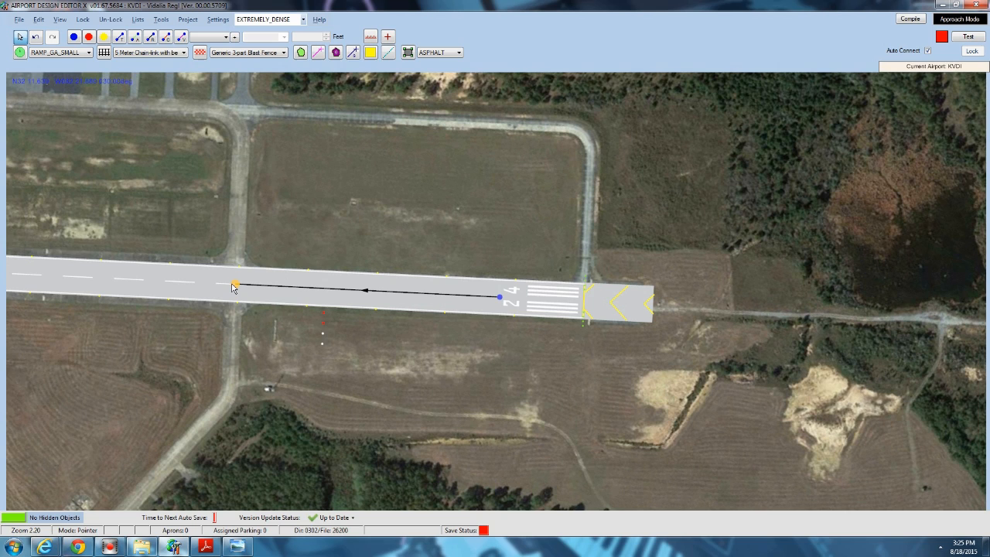
click(121, 37)
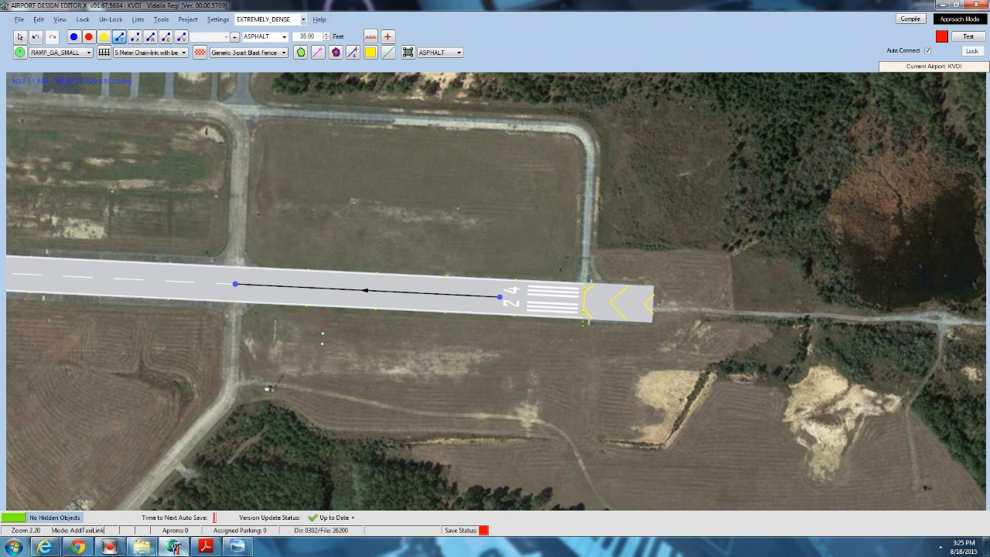
drag(240, 151, 235, 284)
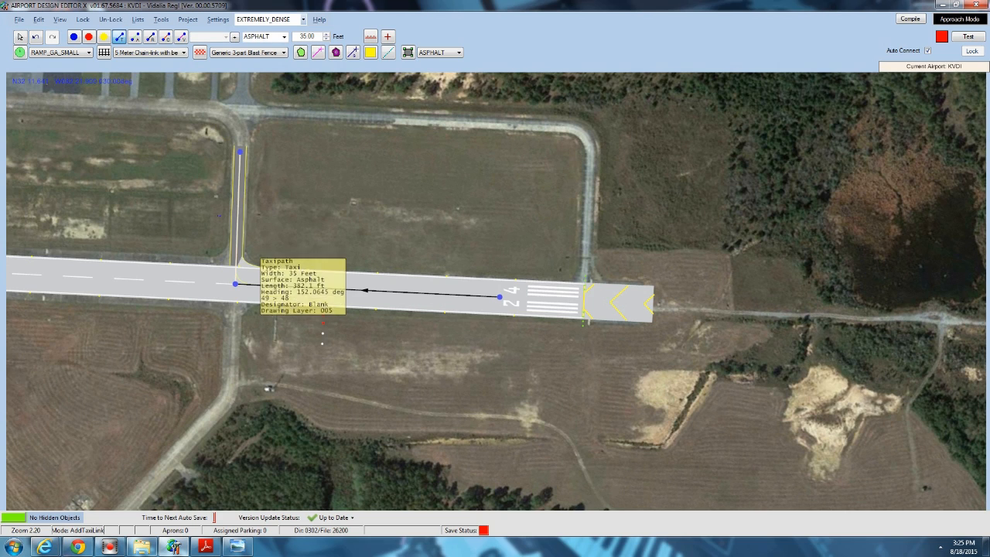
Replace the runway link with one running from the taxi link's runway end along the centerline to the runway 24 threshold.
click(20, 37)
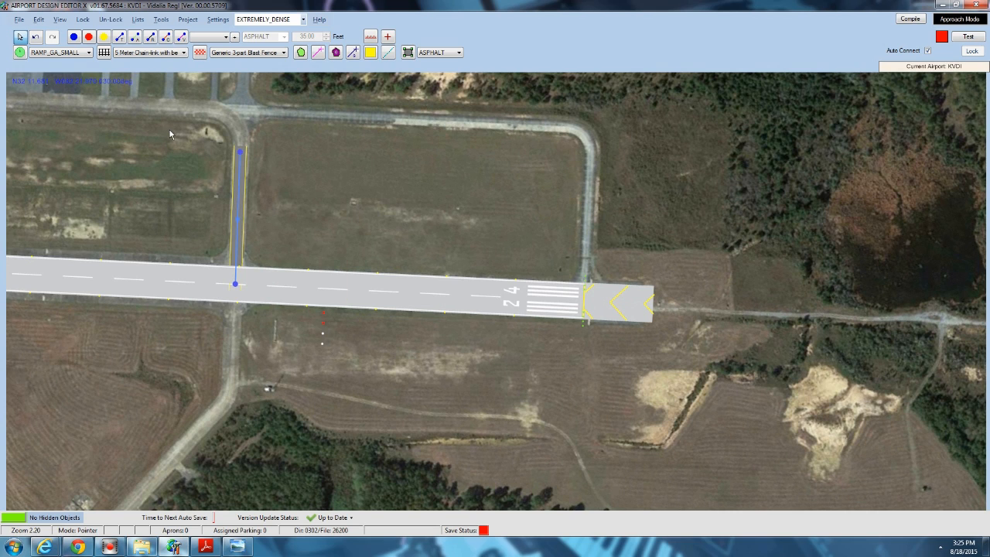
click(150, 37)
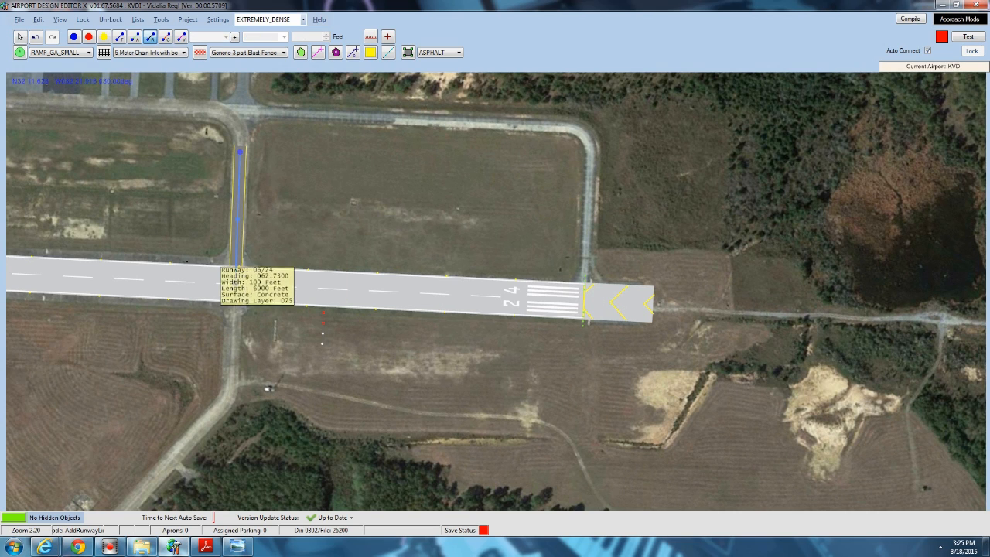
click(236, 284)
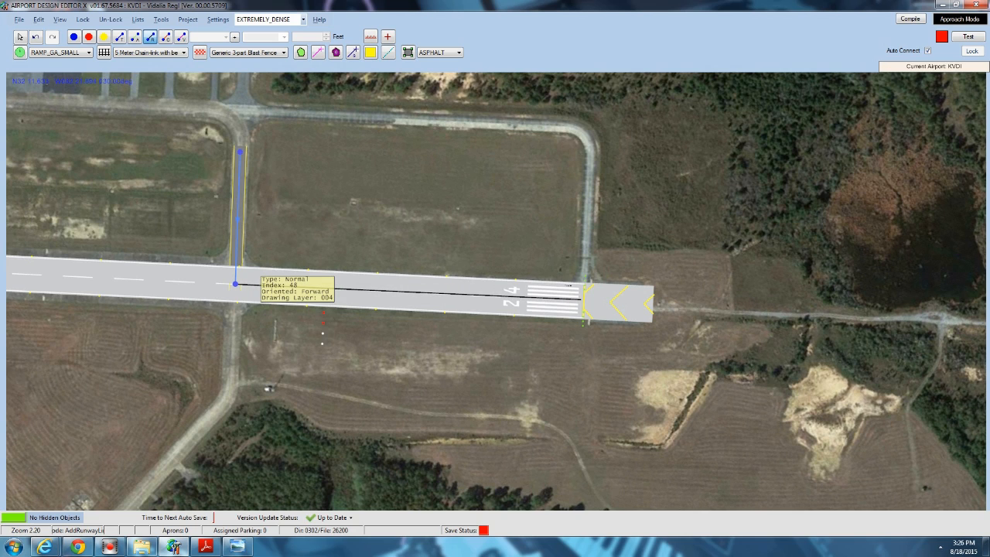
click(580, 299)
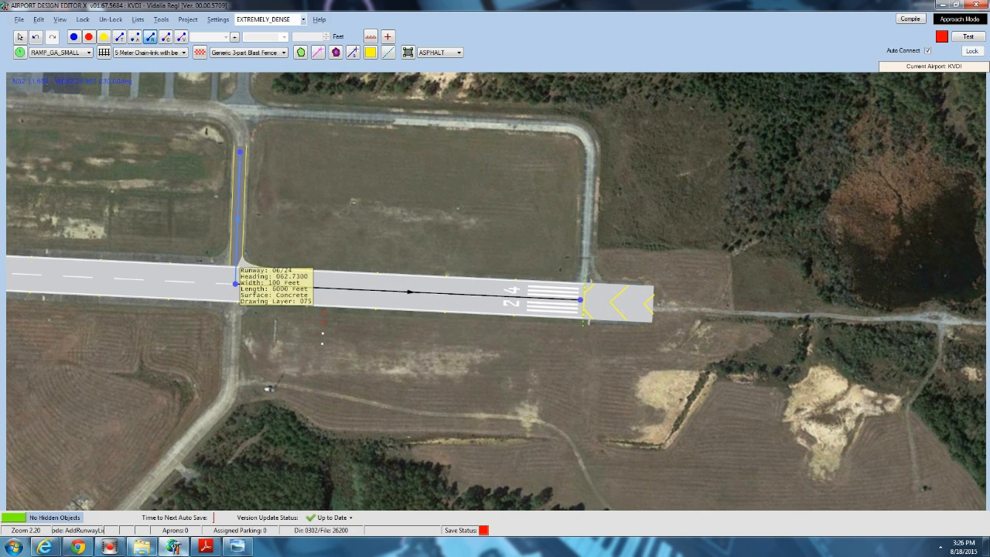
Delete the taxi link on the crossing taxiway and undo that deletion.
click(20, 36)
click(240, 153)
key(Delete)
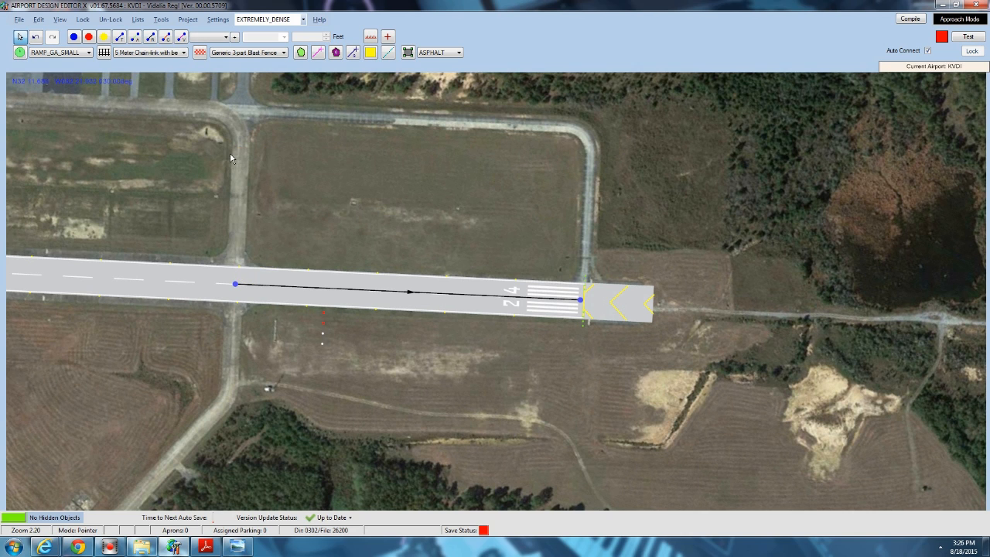
drag(231, 156, 497, 174)
drag(338, 208, 426, 304)
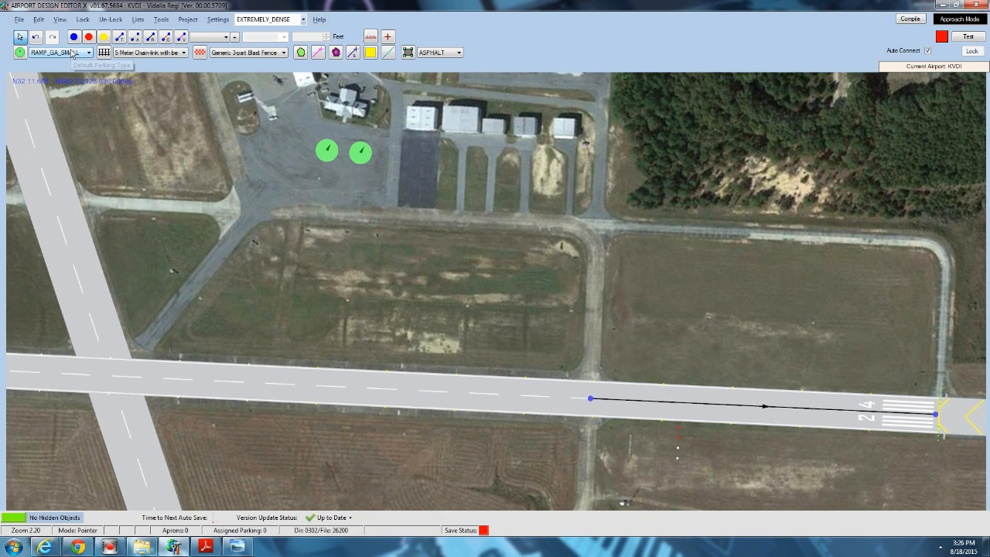
key(ctrl+z)
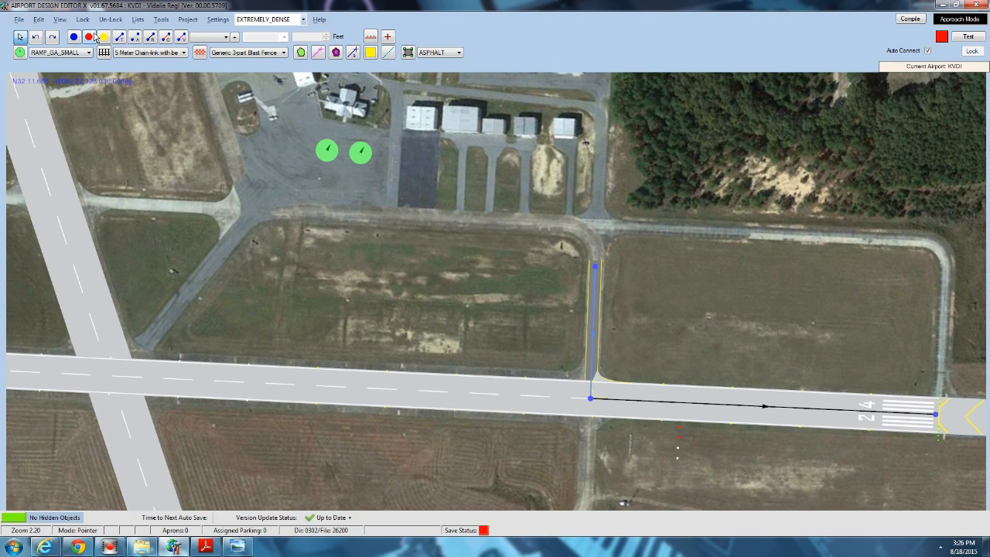
Draw 35 ft asphalt taxi links from the crossing taxiway's outer node around the bend and along the parallel taxiway to the ramp.
click(118, 37)
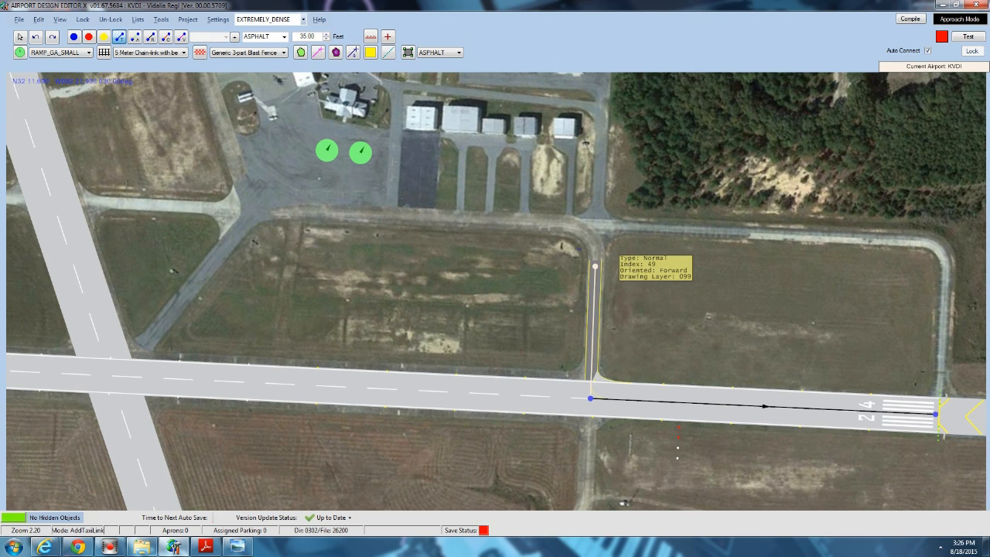
click(595, 267)
click(527, 222)
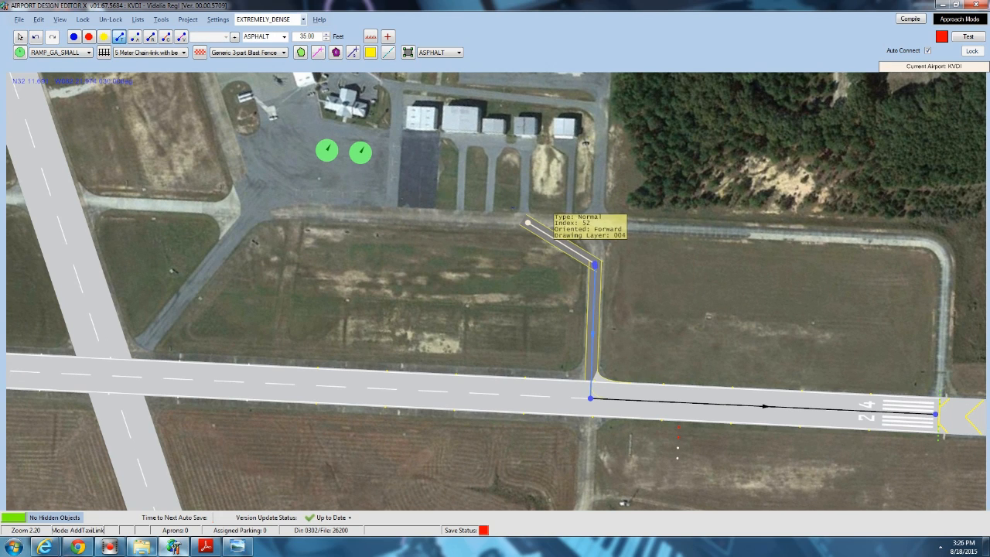
click(279, 212)
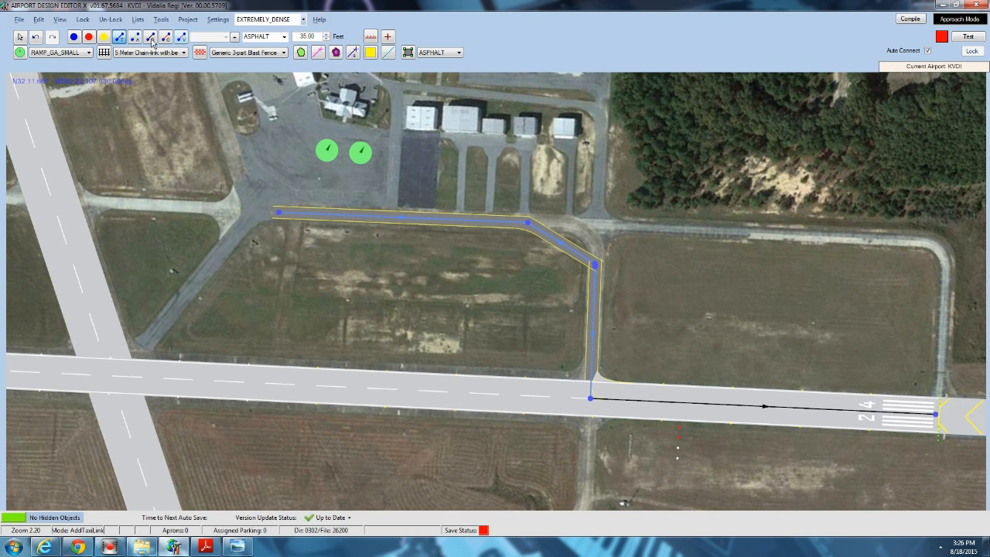
Connect the parking spot nearer the hangars to the taxiway in front of the ramp with a 50 ft asphalt path link.
click(135, 36)
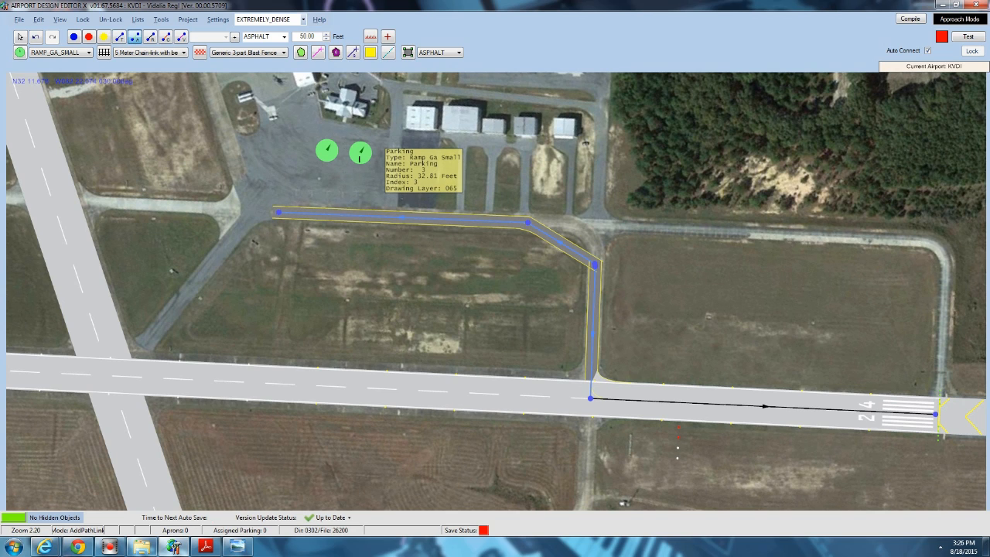
click(360, 152)
click(357, 215)
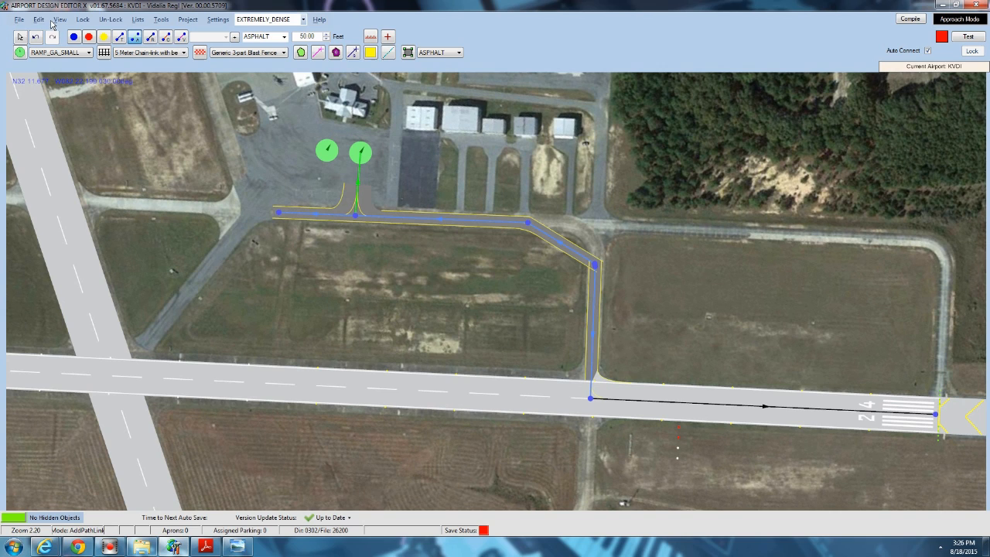
Delete the taxi link between the taxiway bend and the runway link's inner node.
click(21, 36)
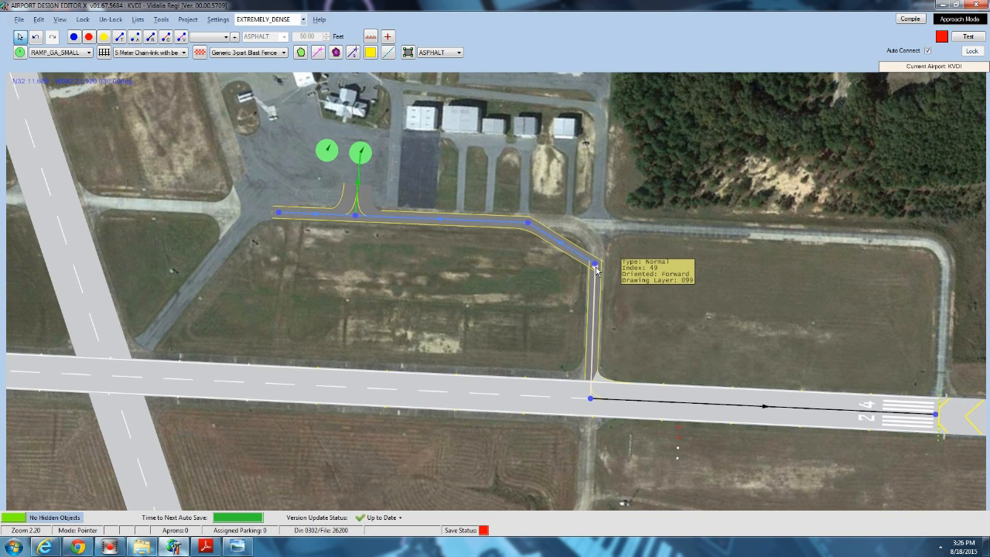
key(Delete)
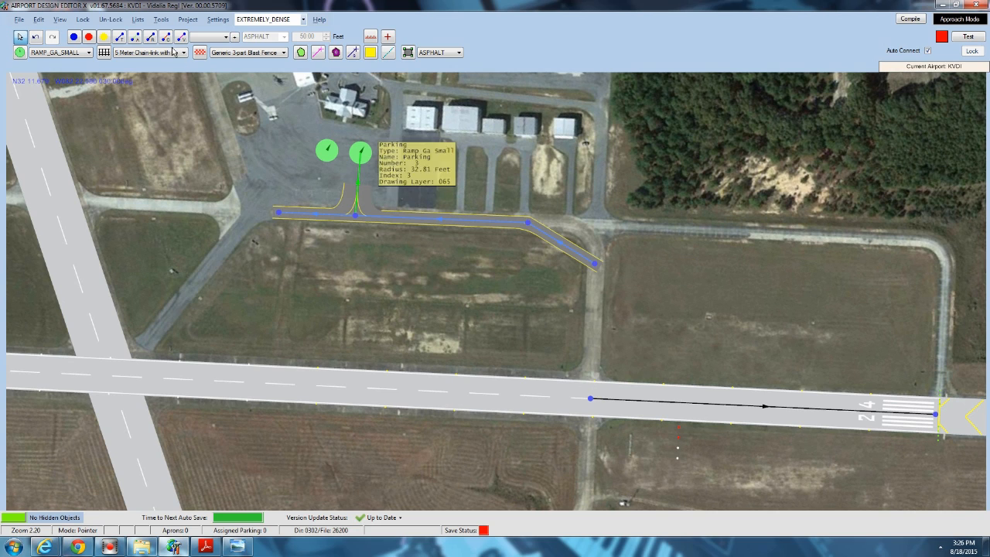
Try to join the taxiway bend to the runway link with a 35 ft taxi link and delete that link.
click(120, 36)
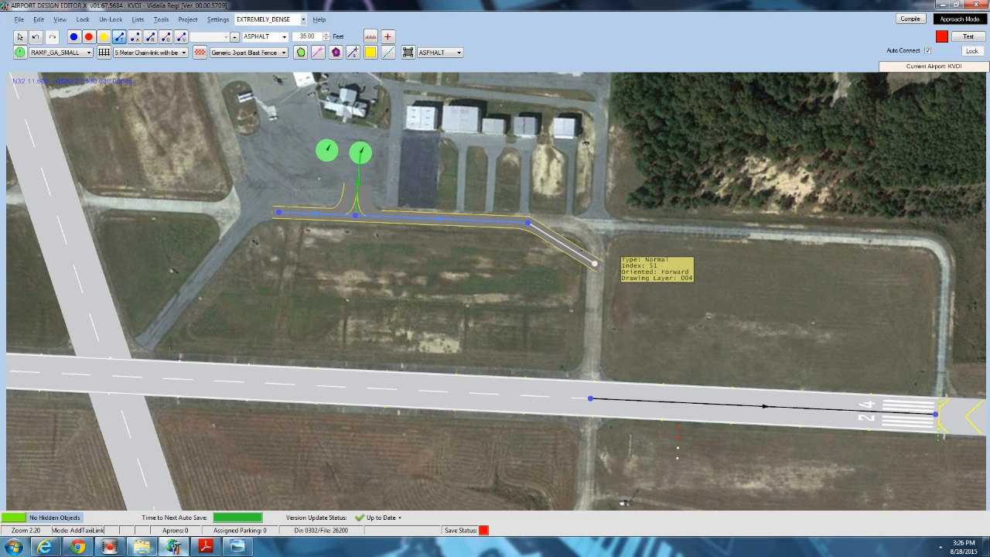
drag(595, 264, 592, 397)
click(21, 37)
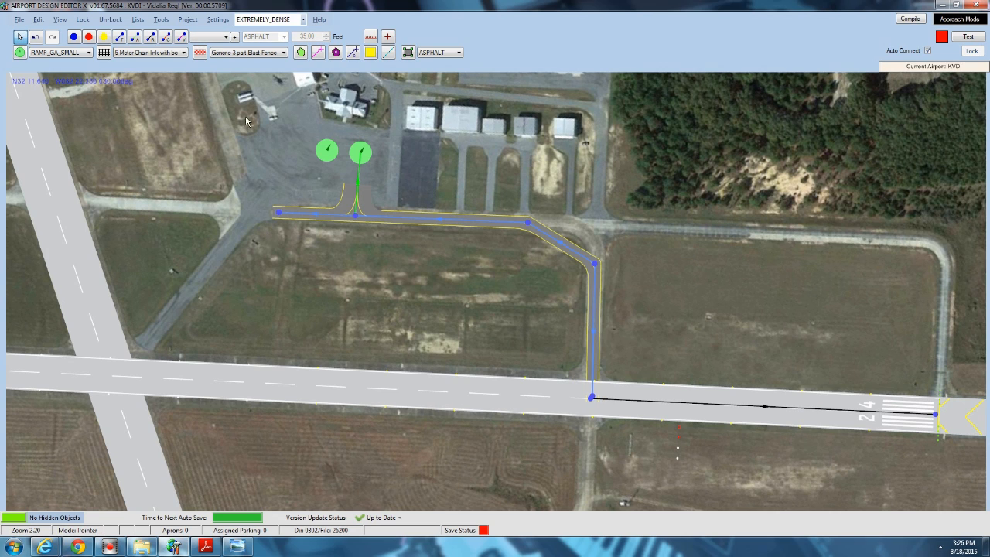
mouse_move(353, 155)
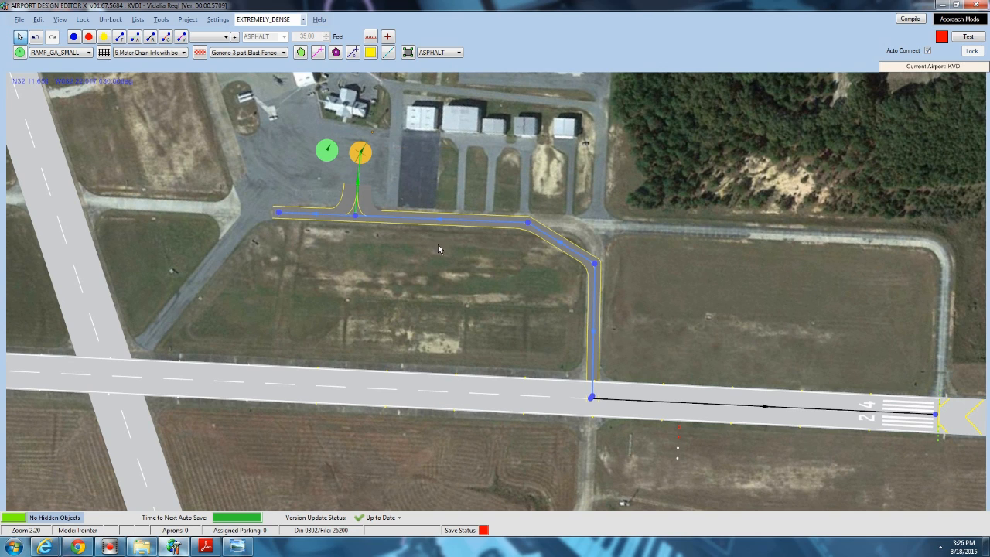
click(591, 396)
key(Delete)
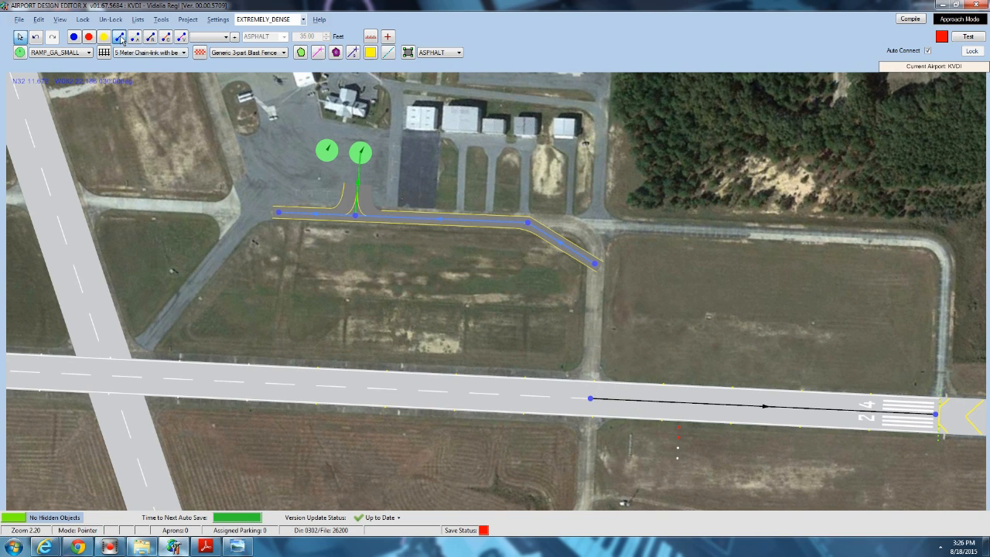
Draw a 35 ft asphalt taxi link from the bend's existing node to the runway link's existing inner node.
click(120, 36)
click(595, 263)
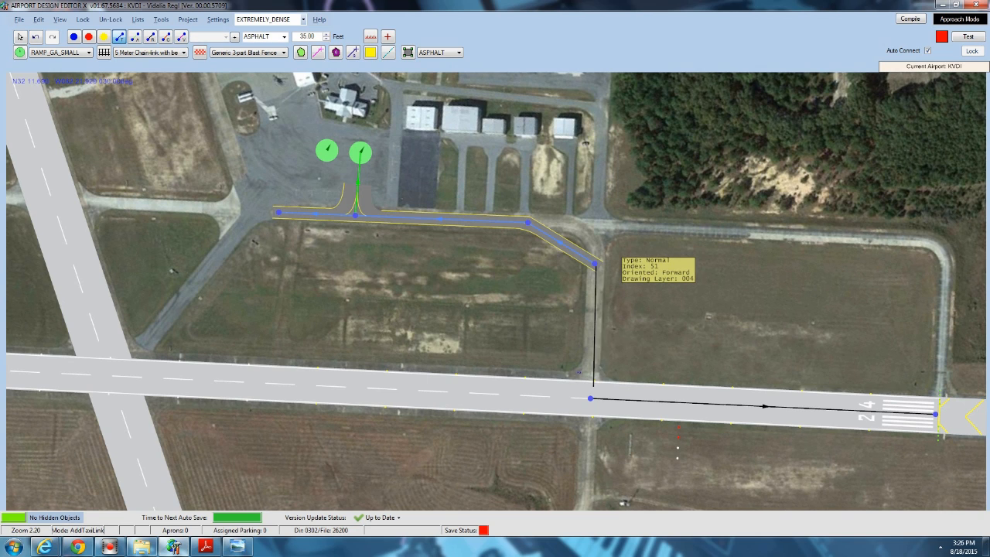
click(591, 397)
click(590, 398)
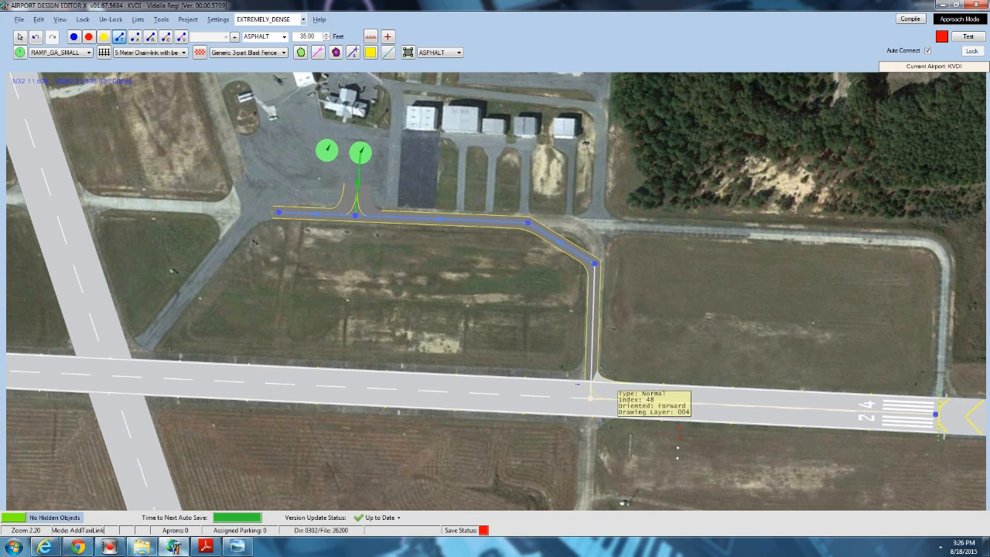
click(19, 36)
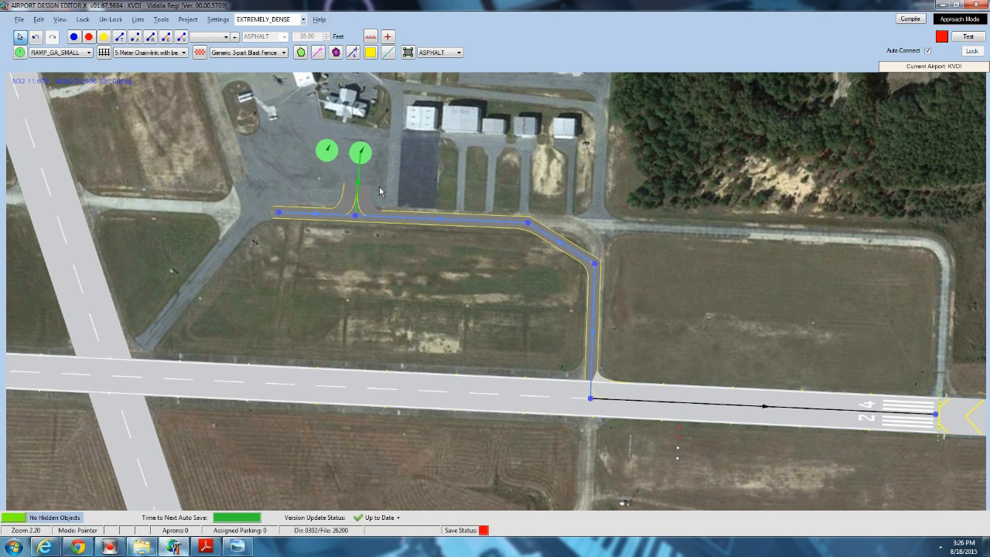
Branch a 35 ft asphalt taxi link from the parallel taxiway's bend node toward the end hangar.
click(119, 36)
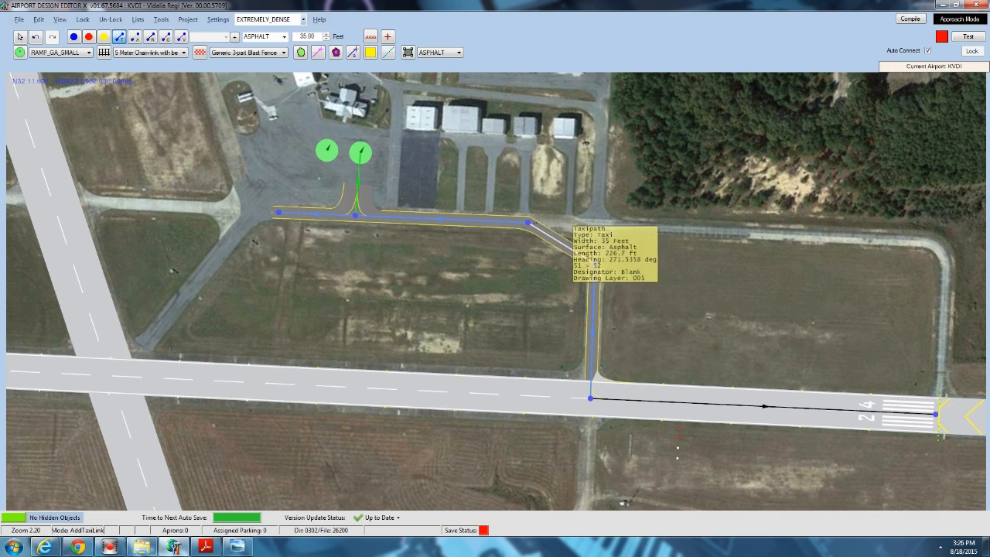
drag(528, 222, 581, 149)
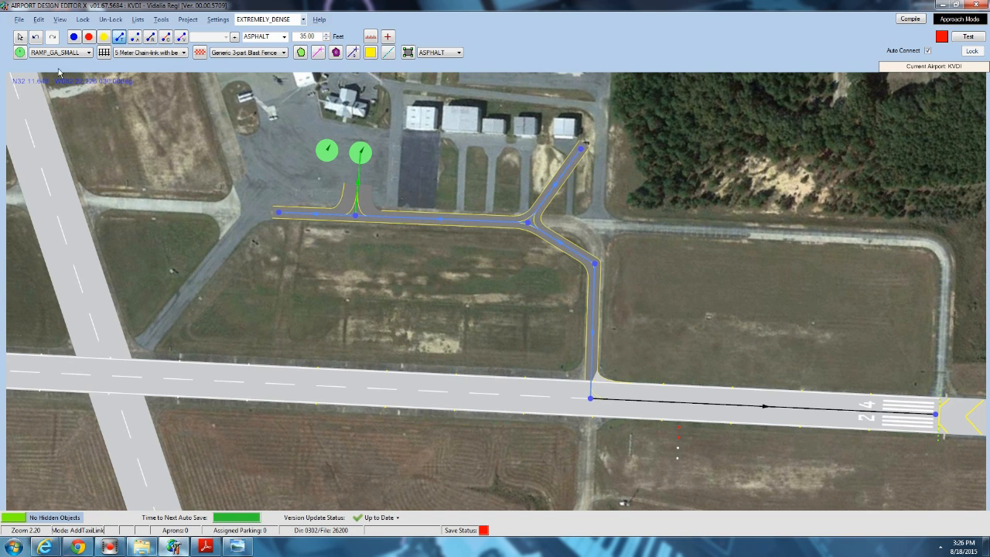
click(19, 37)
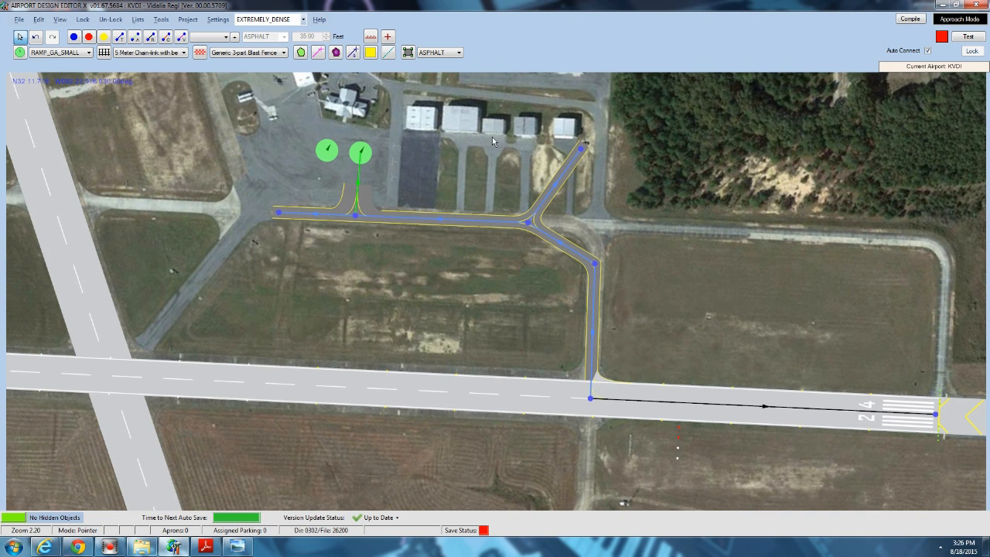
Draw a Medium Boundary Fence behind the long hangar, down the tree line, across the taxiway into the grass and back to the taxiway beside the ramp.
drag(493, 137, 392, 226)
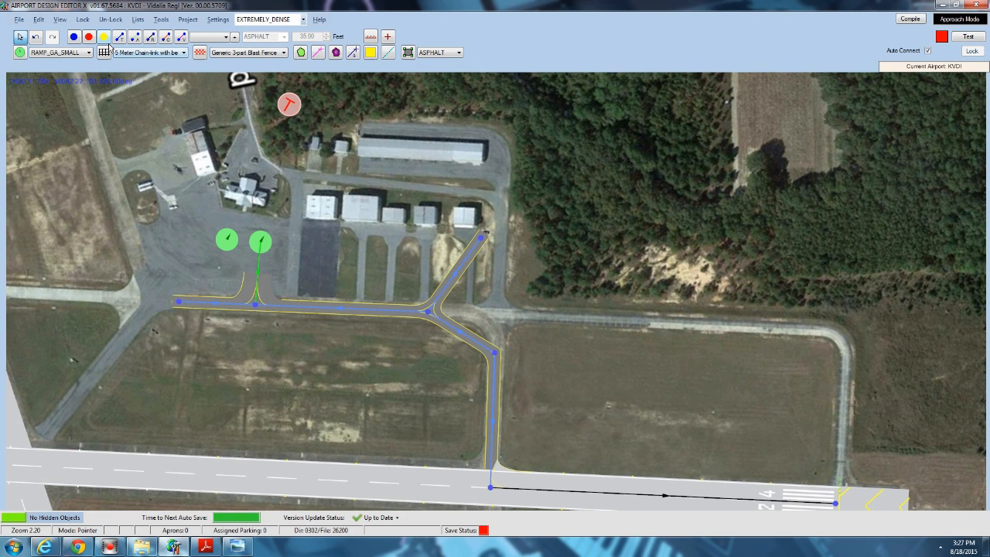
click(173, 53)
click(160, 82)
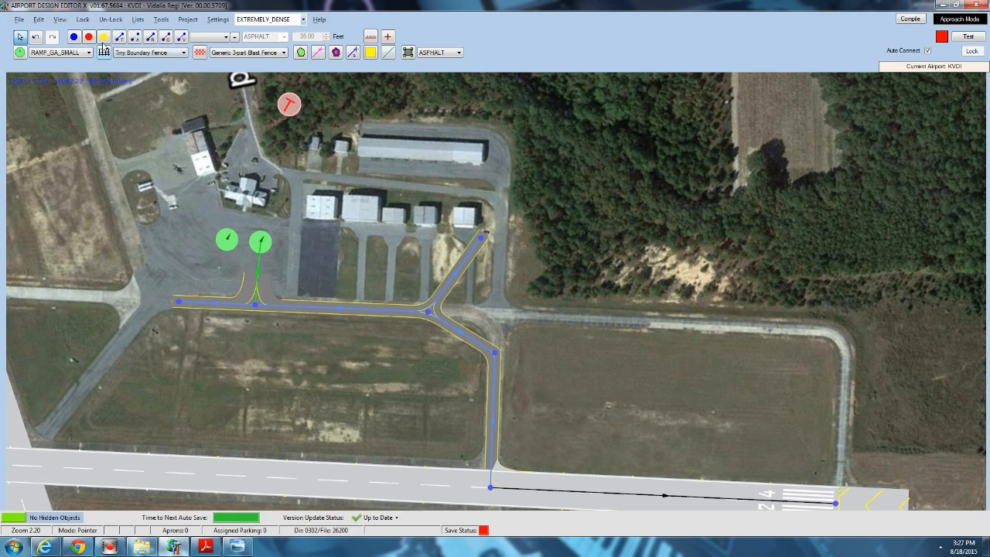
click(145, 52)
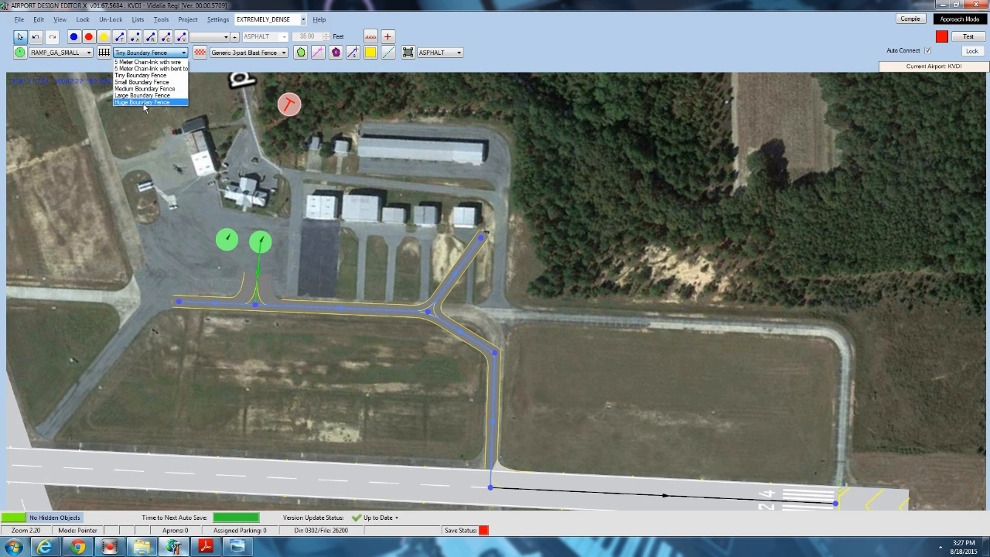
click(136, 88)
click(103, 52)
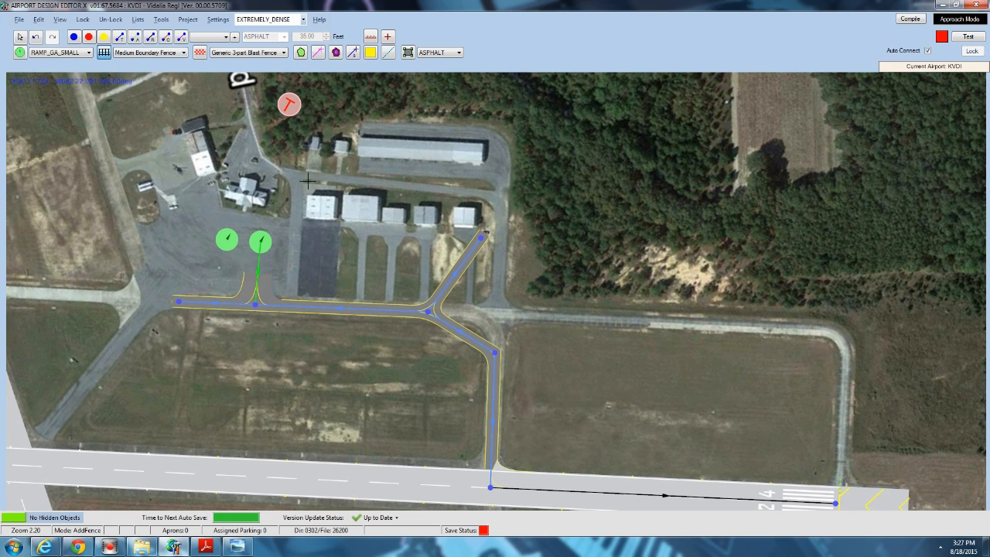
click(489, 121)
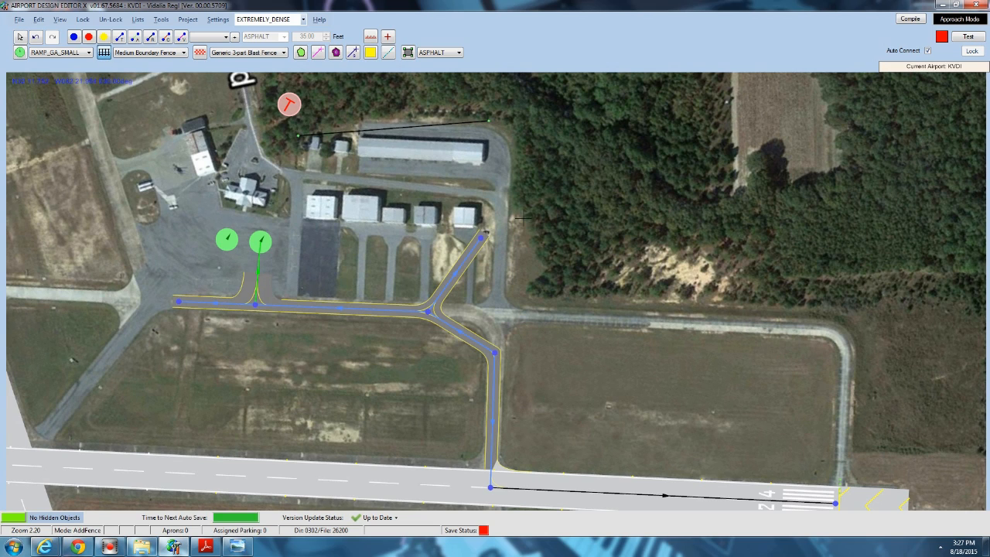
click(524, 218)
click(548, 308)
click(582, 362)
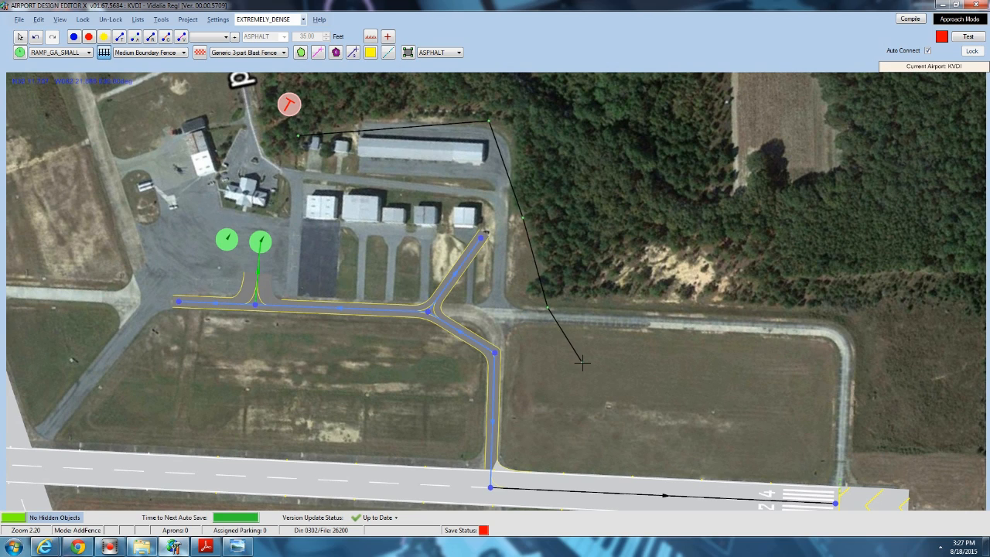
click(307, 307)
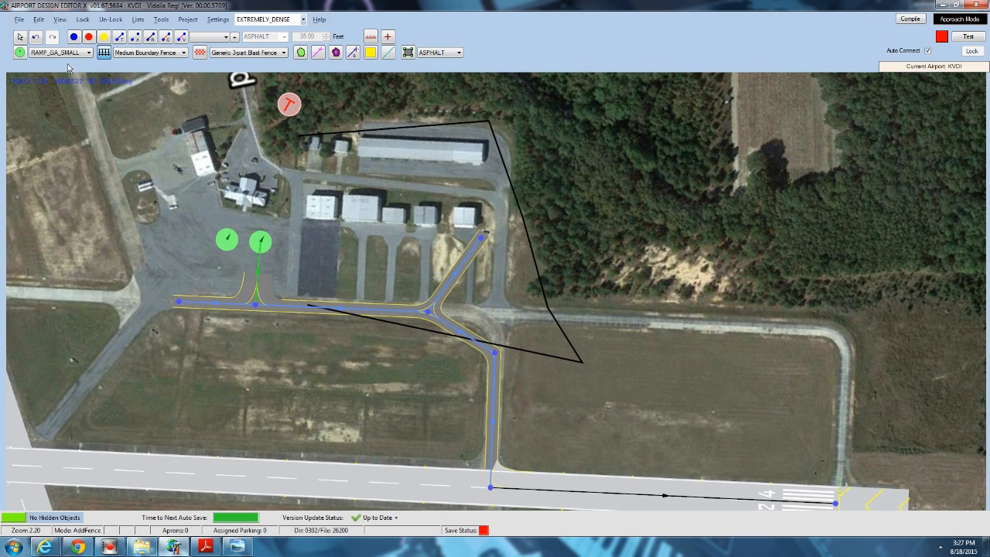
Draw a Medium Blast Fence straight across the grass field between the parallel taxiway and the runway.
click(235, 53)
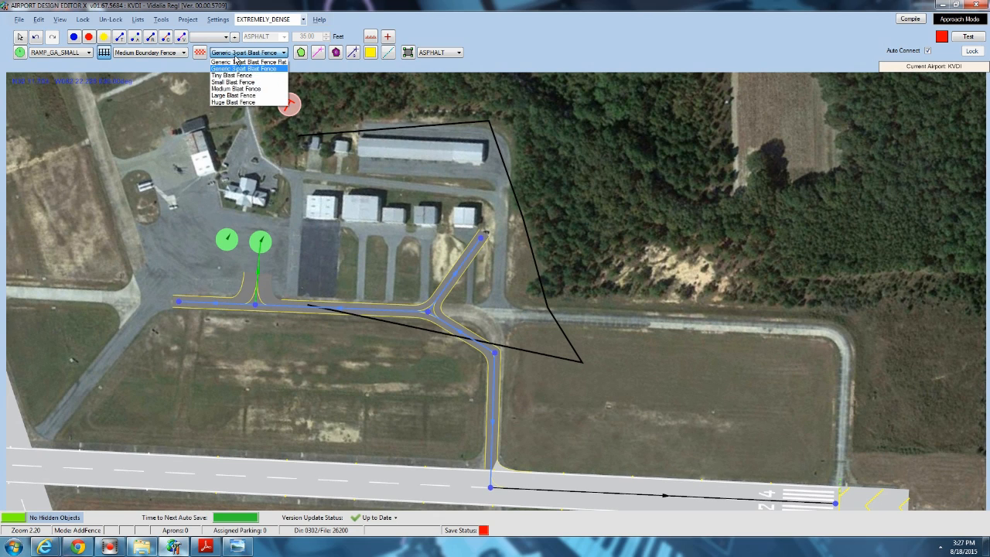
click(237, 97)
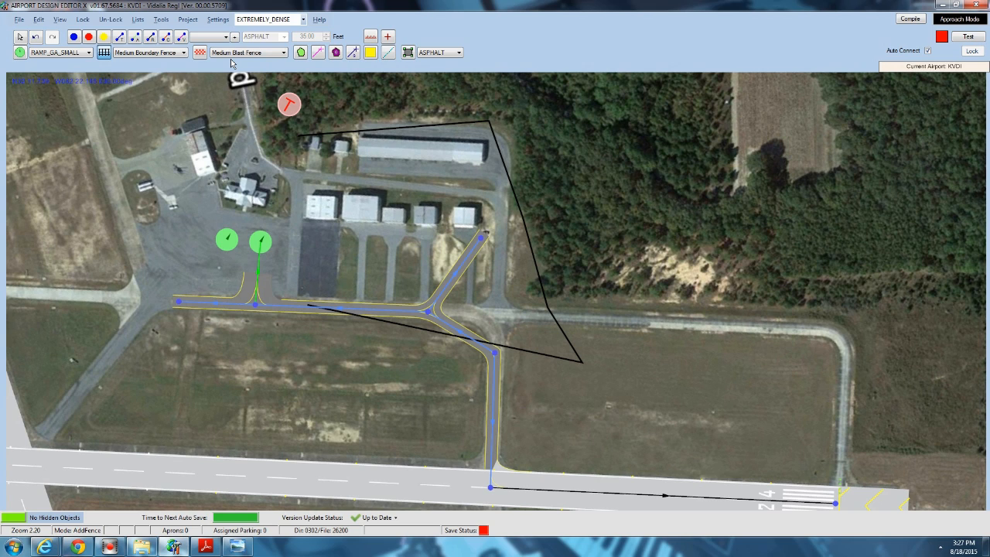
click(200, 52)
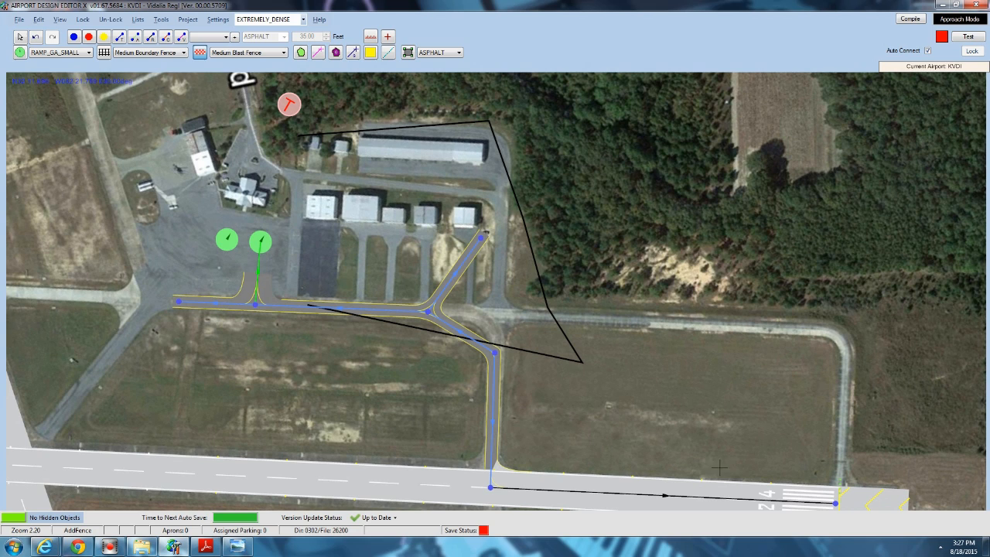
click(389, 383)
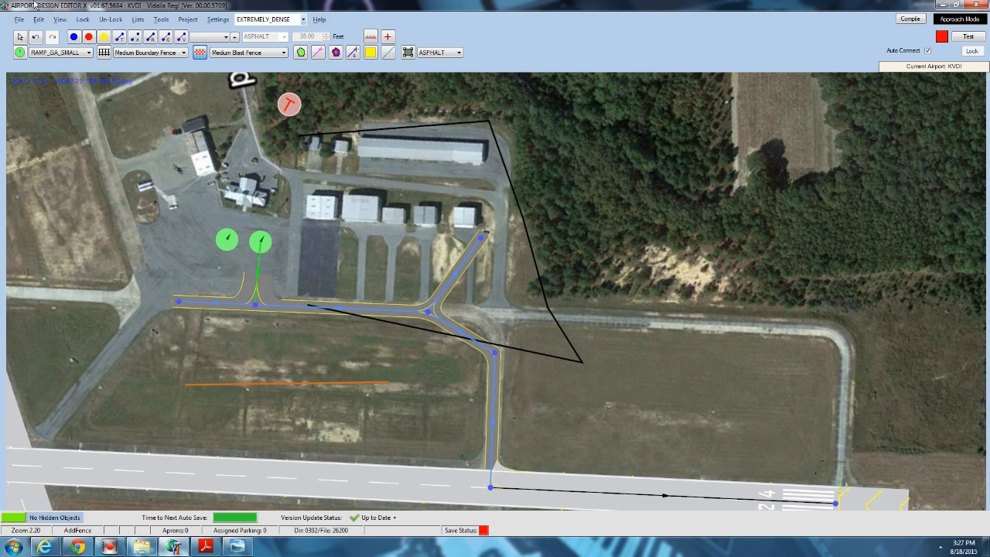
click(20, 37)
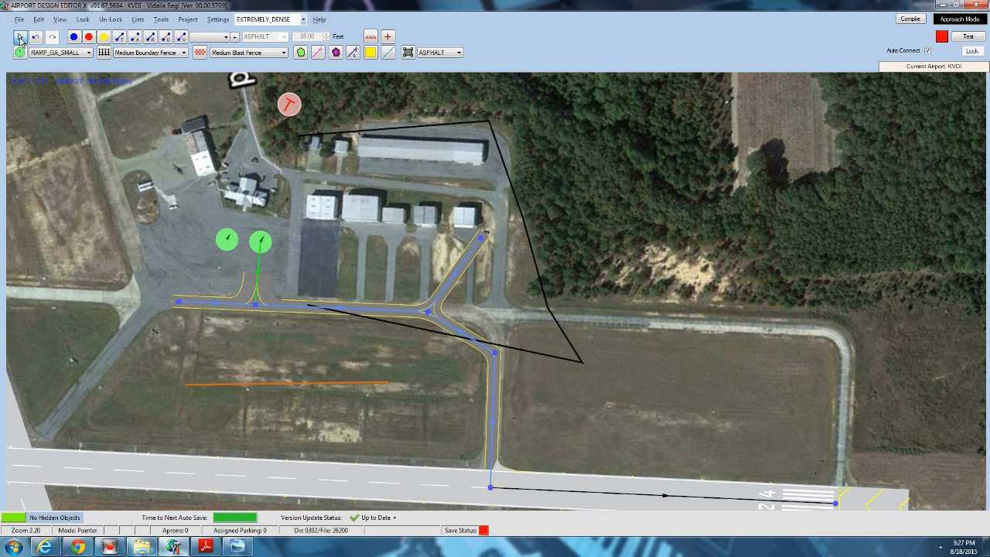
Select the blast fence in the grass field and reverse its direction.
click(364, 384)
drag(359, 390, 379, 321)
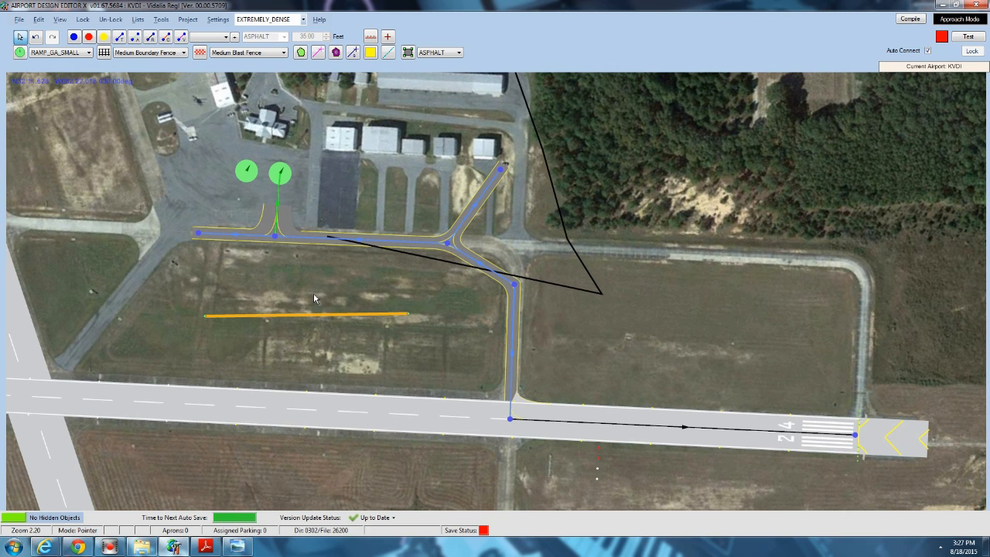
right_click(316, 314)
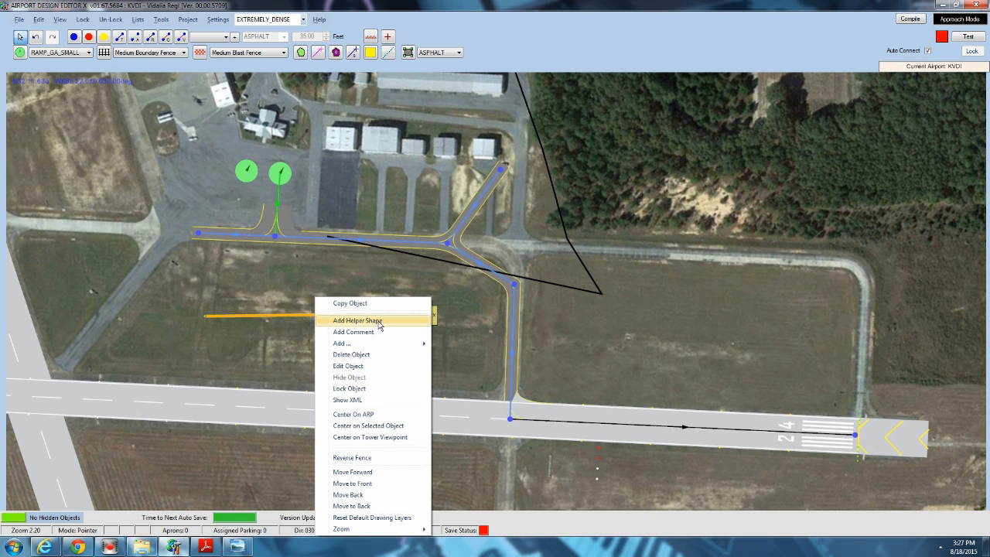
click(368, 457)
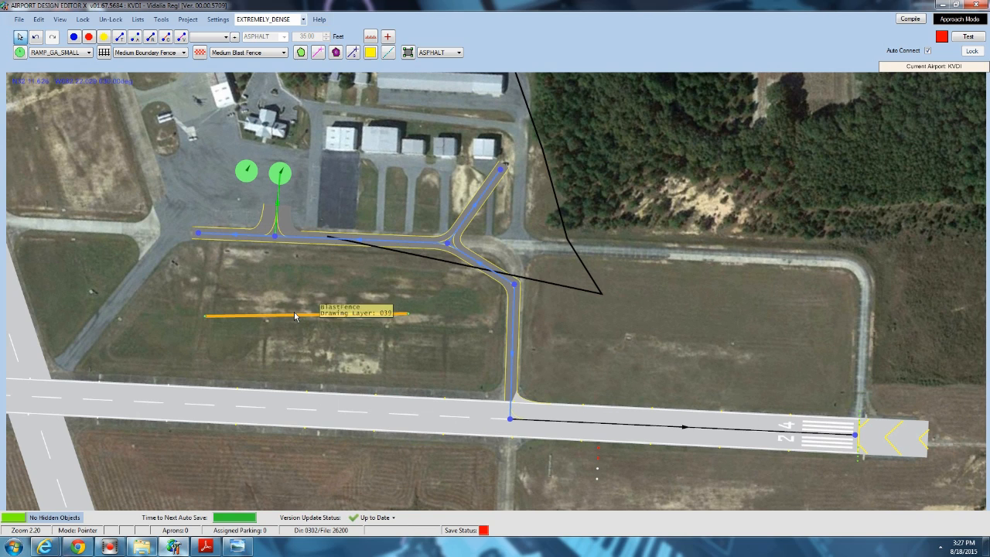
Delete the blast fence in the field and the boundary fence around the hangars.
key(Delete)
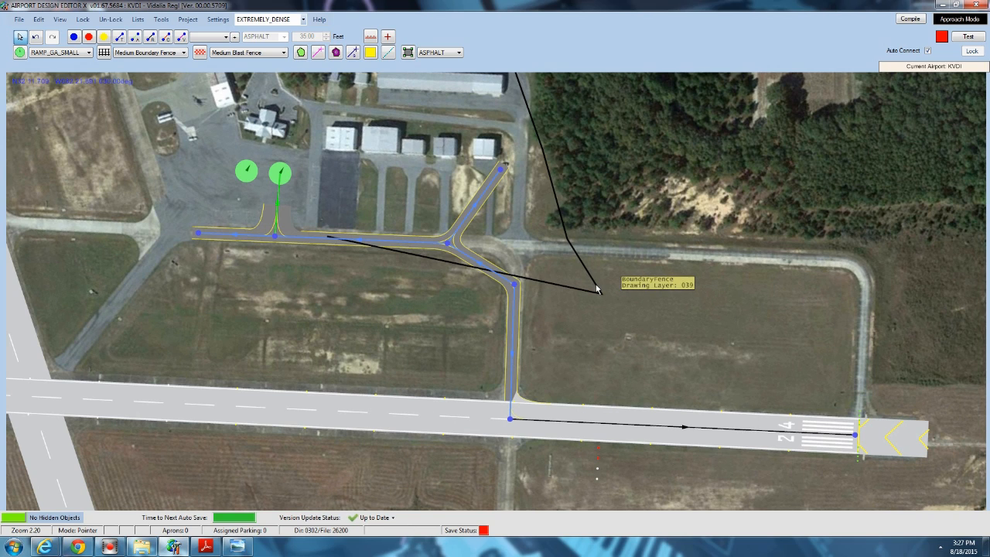
key(Delete)
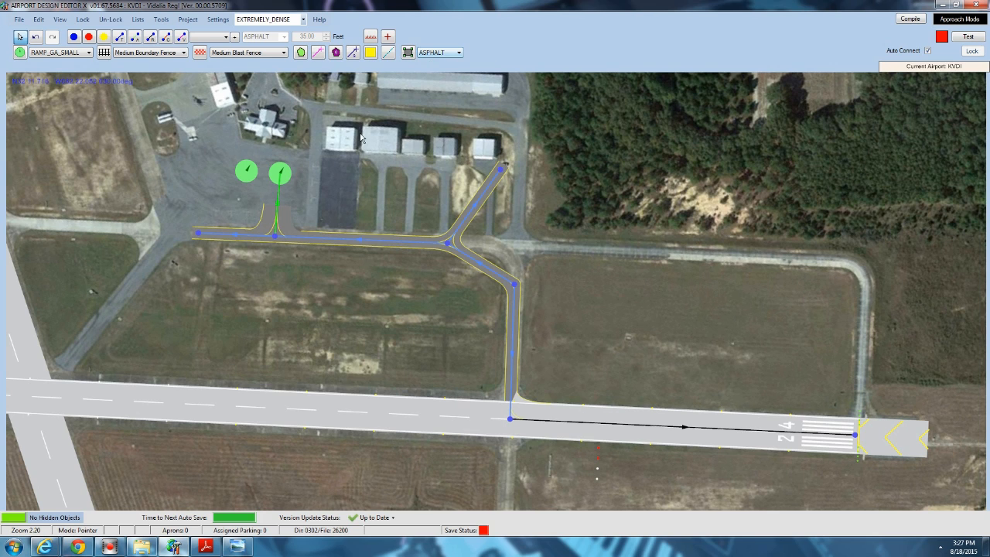
Delete the parallel taxiway's end node beside the ramp and both small GA parking spots.
drag(360, 132, 389, 224)
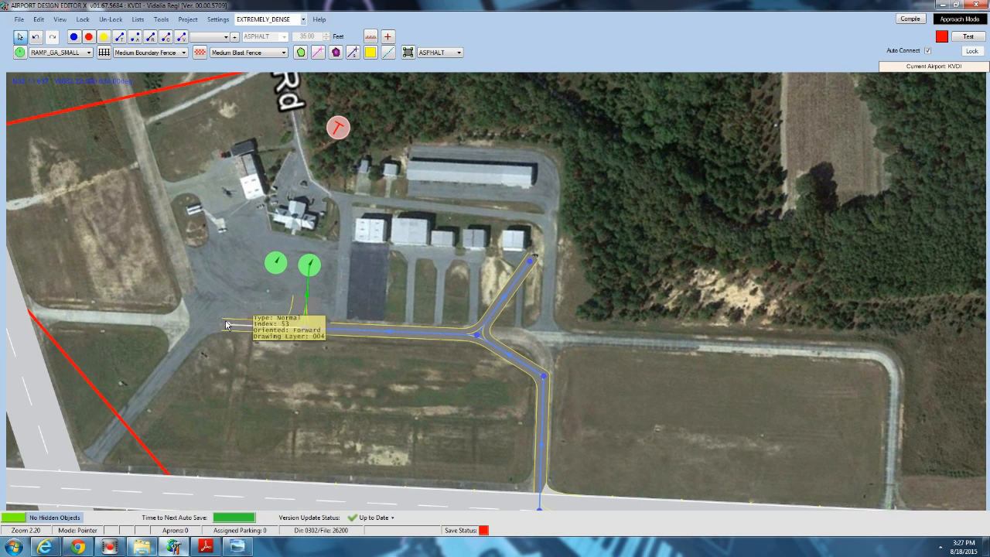
click(227, 324)
key(Delete)
click(279, 262)
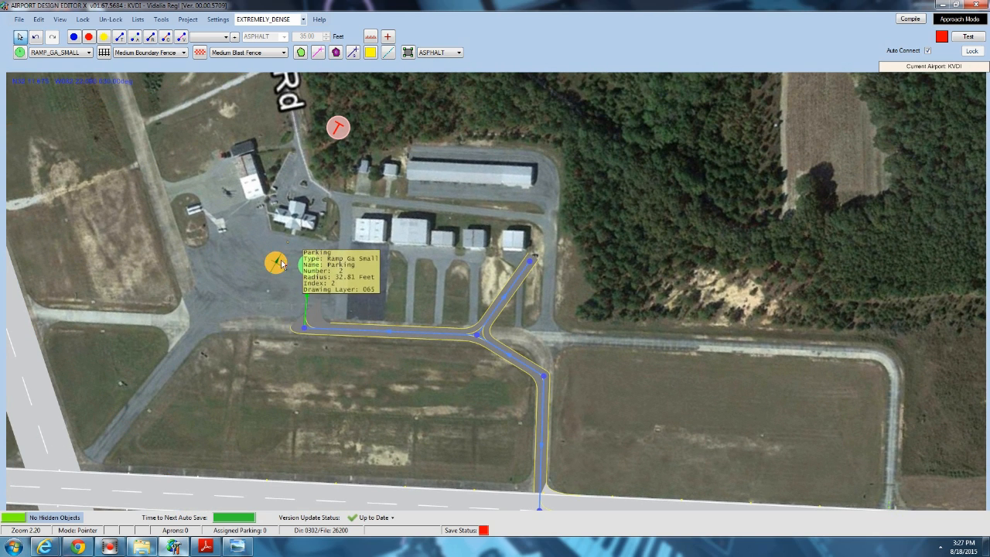
key(Delete)
click(311, 265)
key(Delete)
Delete the remaining taxi nodes along the parallel taxiway, by the end hangar and at the runway connector, clearing the runway link too.
click(305, 329)
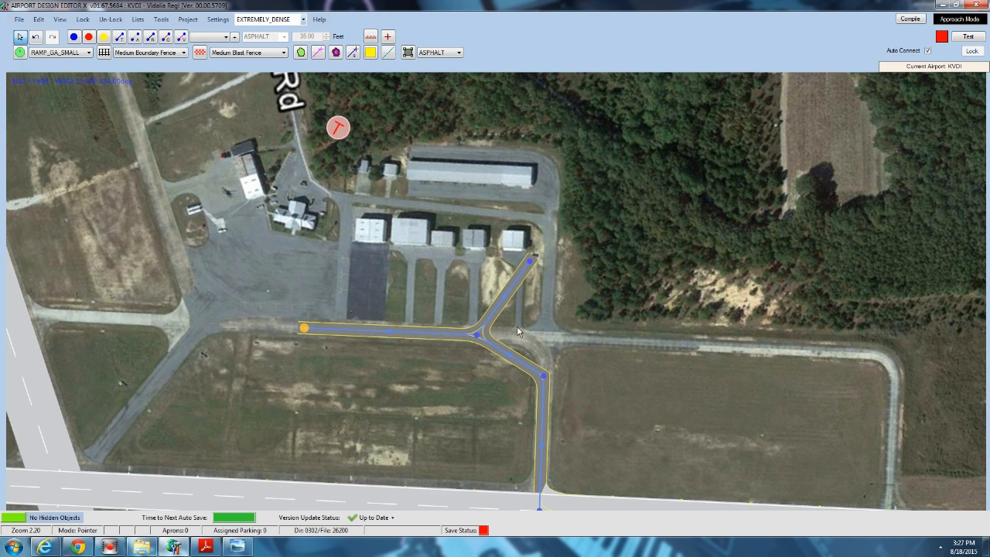
key(Delete)
click(478, 334)
key(Delete)
click(528, 261)
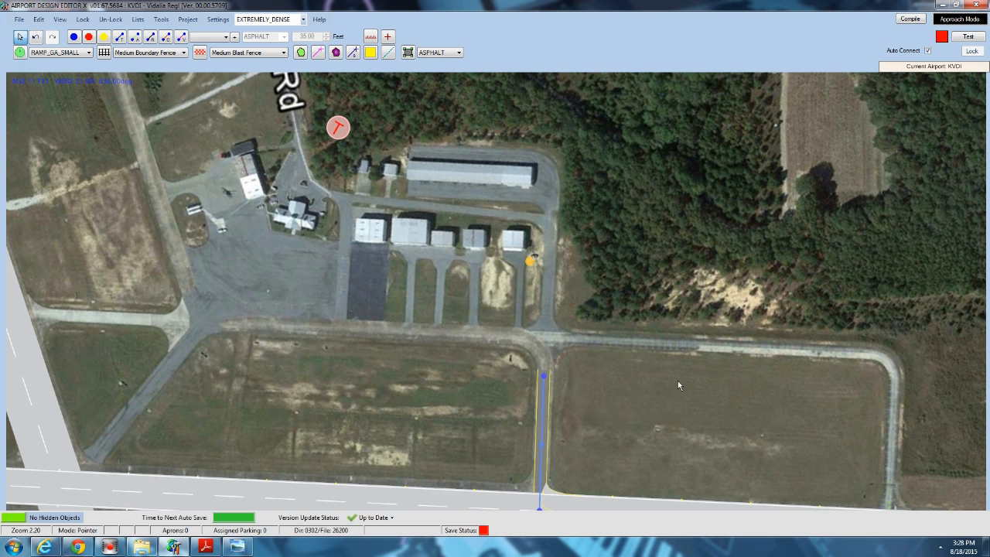
key(Delete)
drag(647, 402, 587, 192)
click(482, 164)
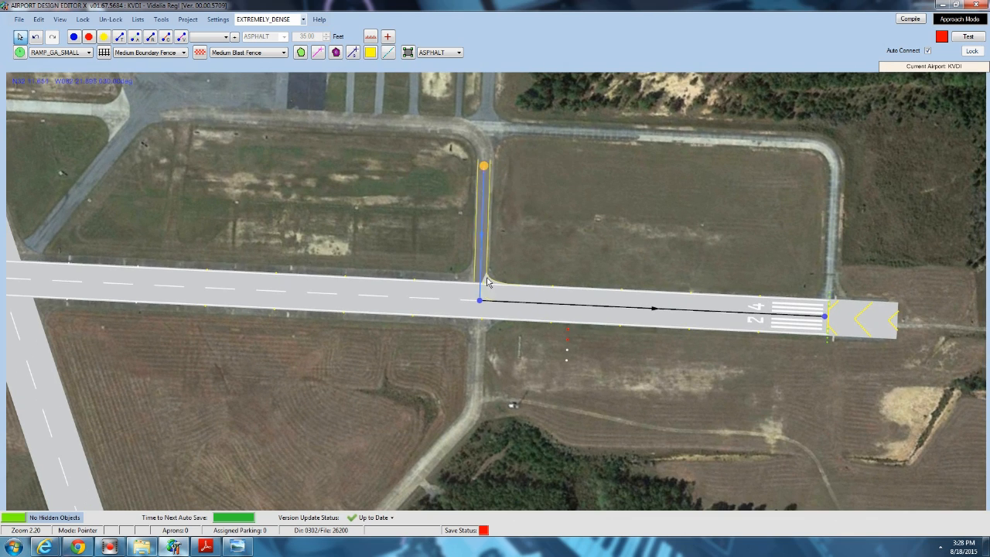
key(Delete)
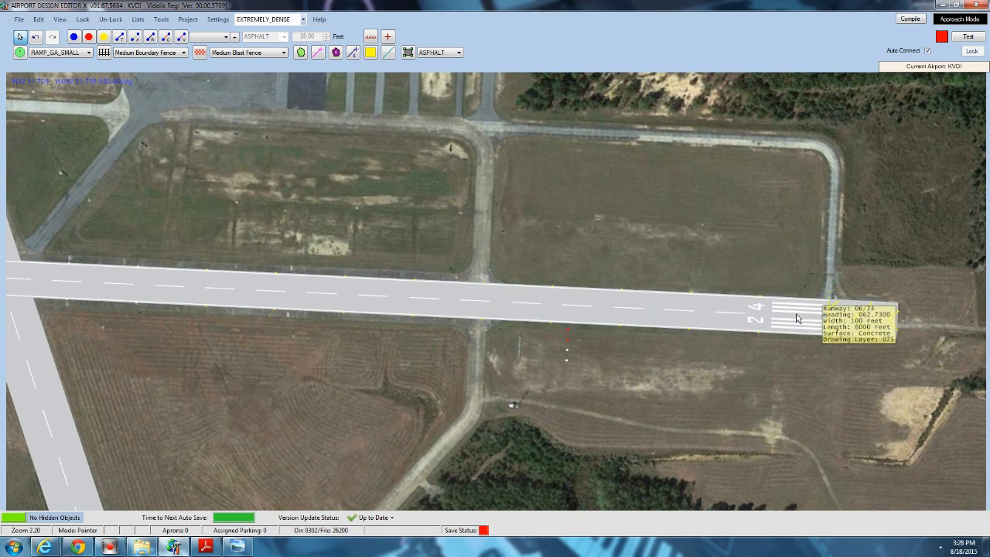
Open the airport properties of KVDI, review the identification data and show the fuel services.
scroll(826, 319, down, 3)
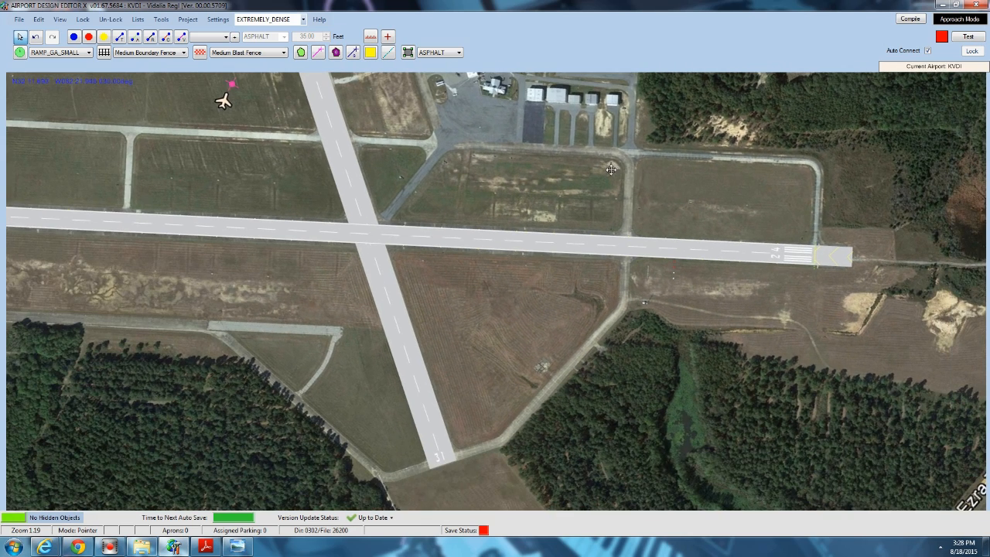
drag(610, 169, 608, 269)
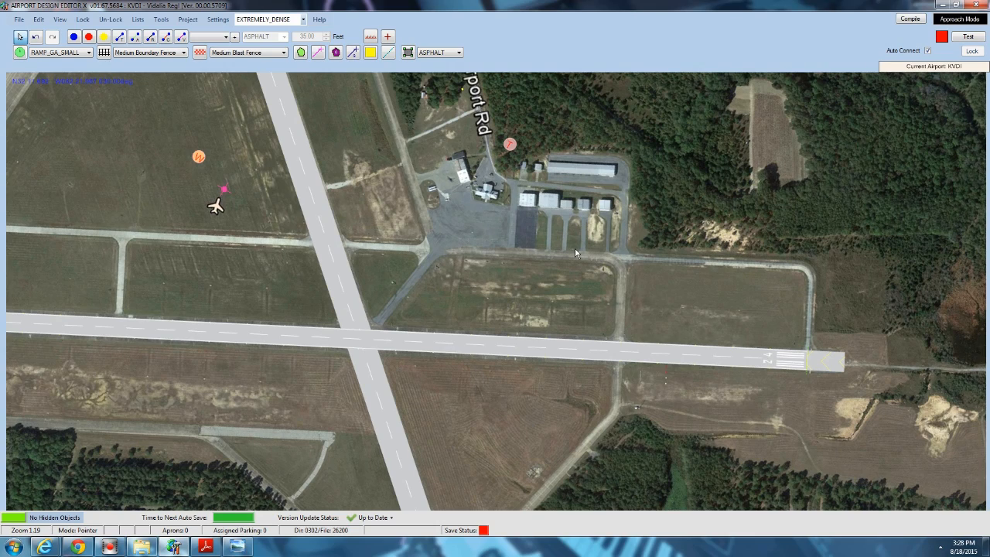
drag(973, 281, 693, 283)
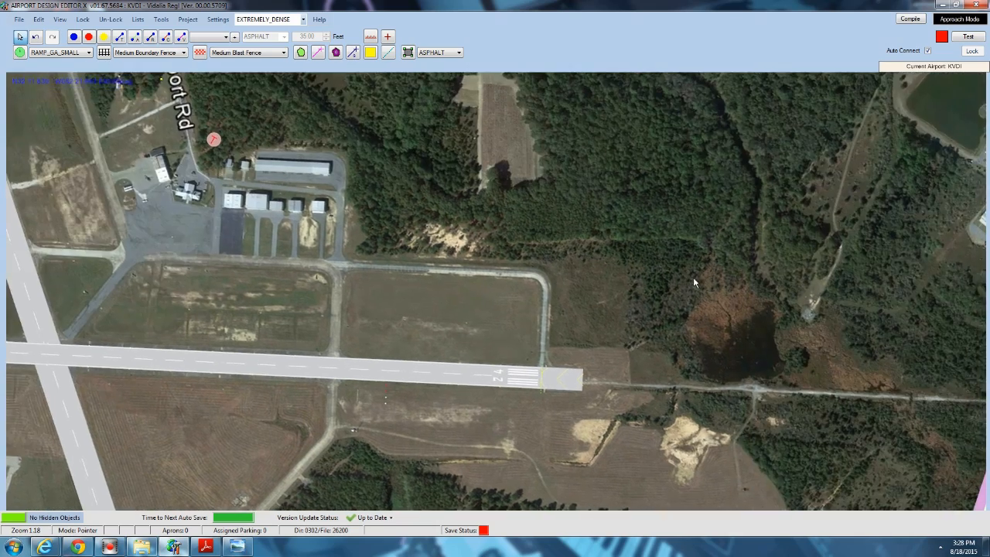
scroll(693, 276, down, 2)
click(17, 19)
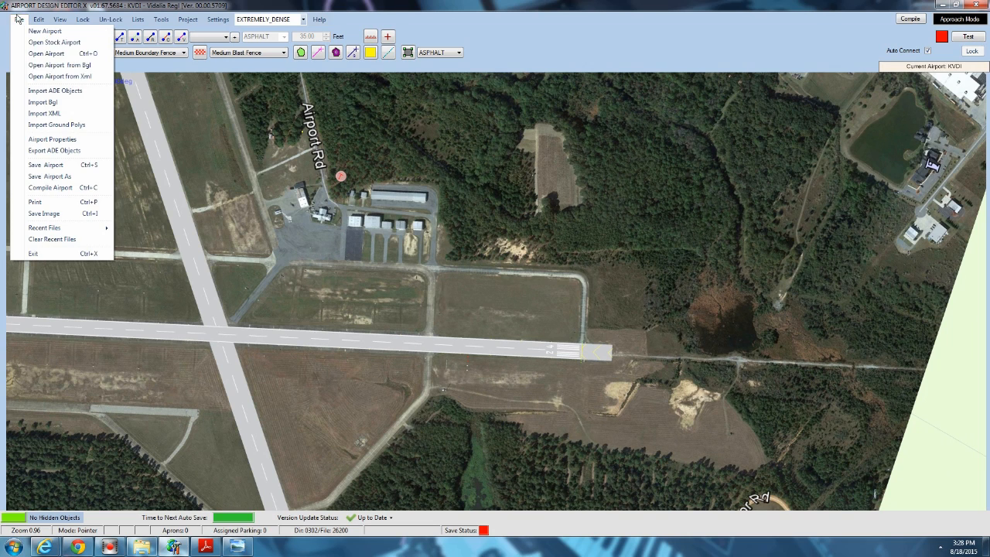
click(55, 143)
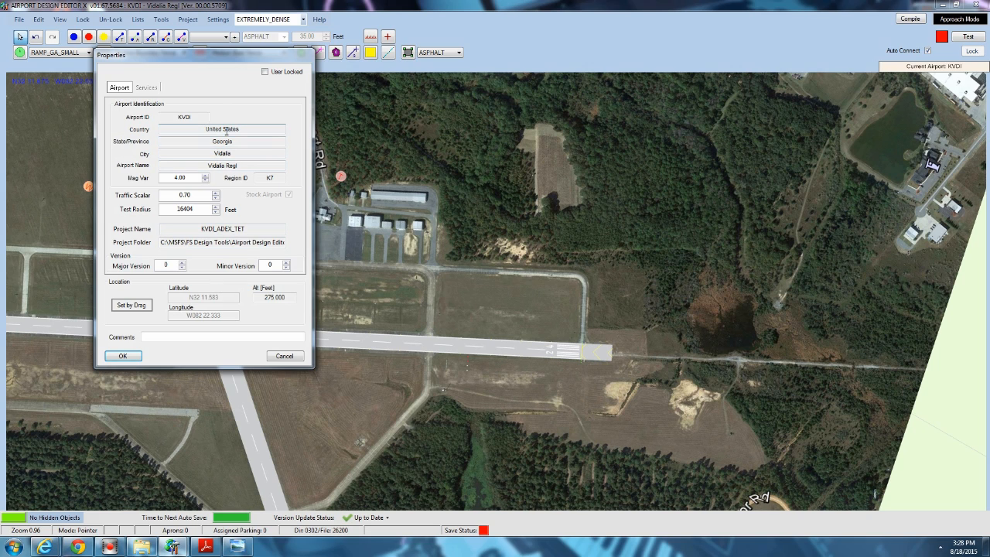
click(155, 89)
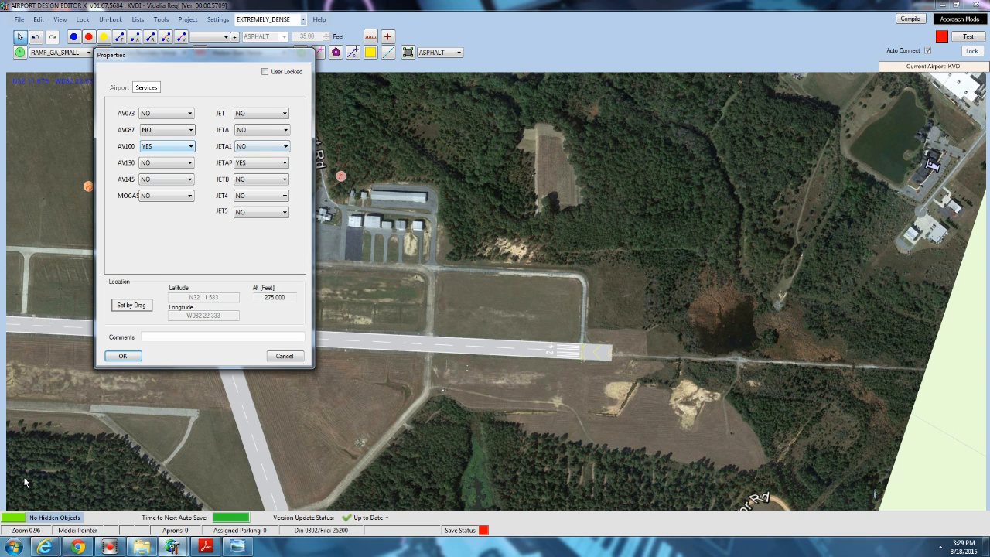
Switch to the browser's FAA airport directory, highlight the 100LL and JET A1+ fuel entries for Vidalia Rgnl, and return to the airport editor.
mouse_move(44, 547)
click(143, 494)
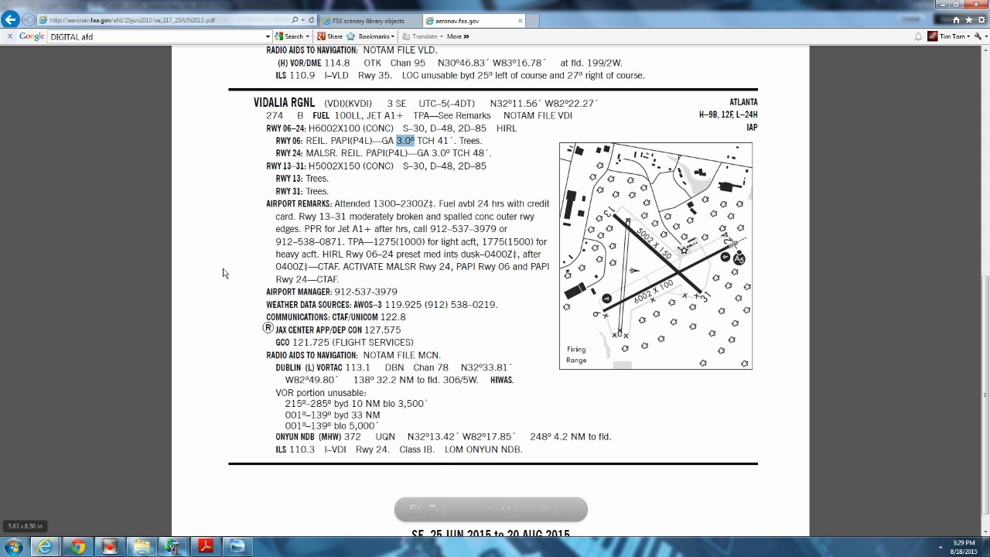
double_click(343, 114)
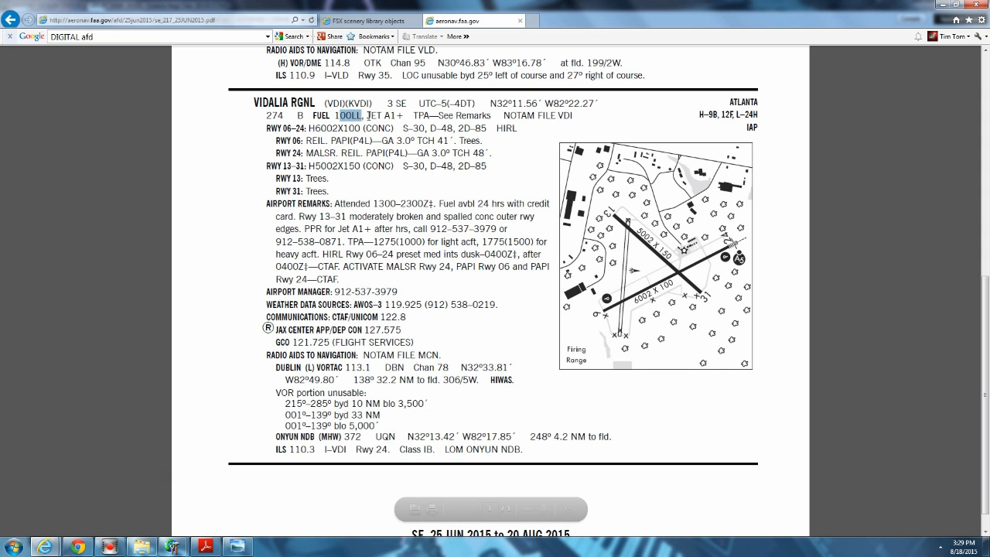
drag(366, 115, 403, 115)
click(943, 4)
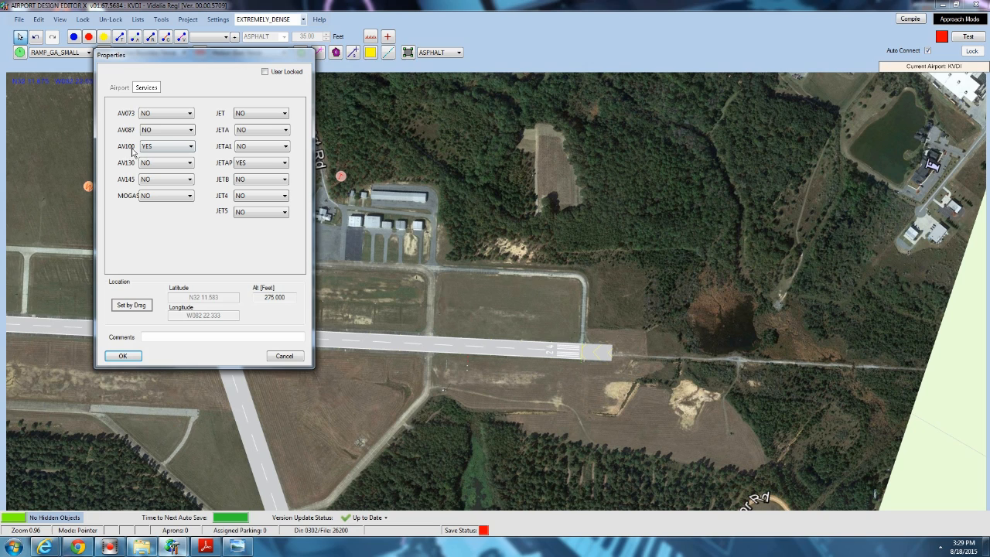
Review the availability choices for JETAP and MOGAS fuel without changing them, and accept the airport properties.
click(265, 164)
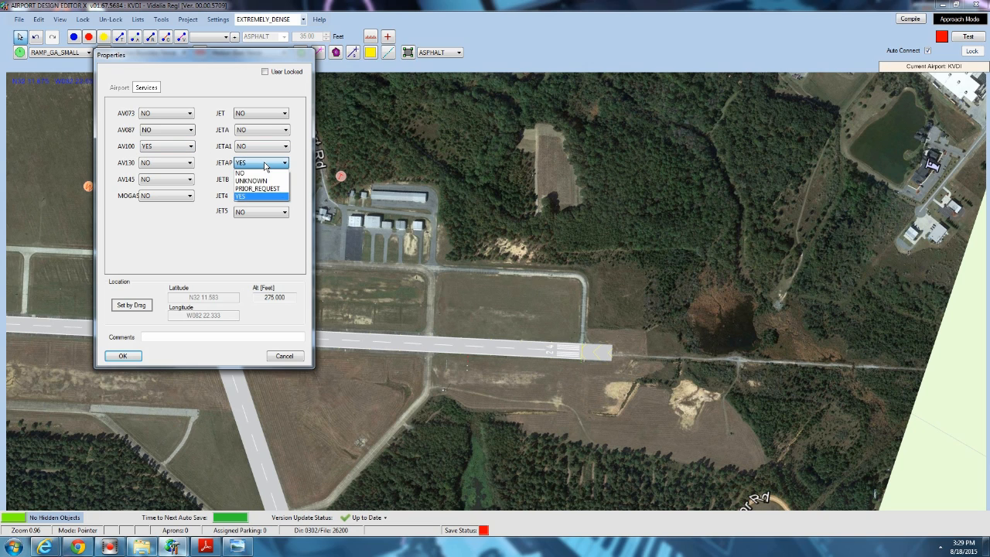
click(265, 166)
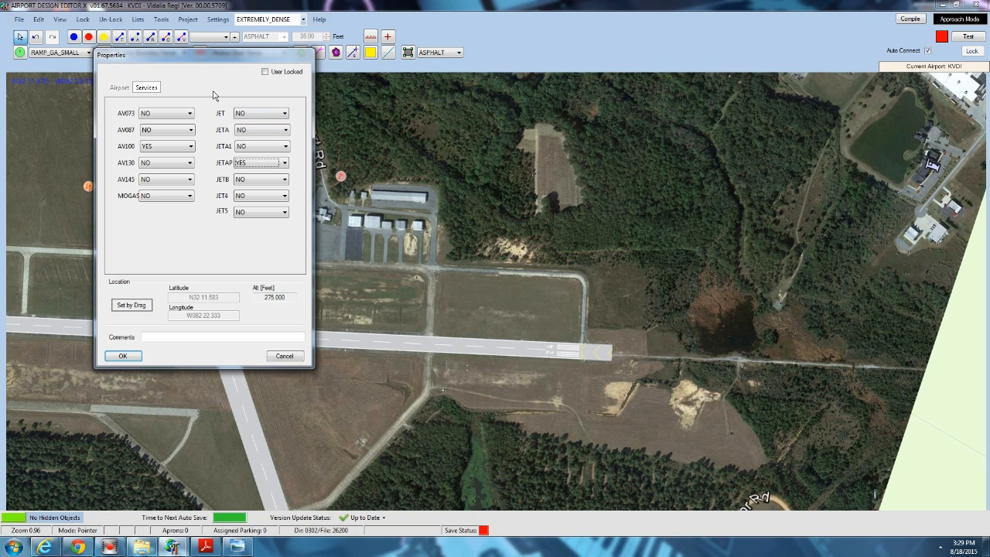
click(184, 198)
click(160, 251)
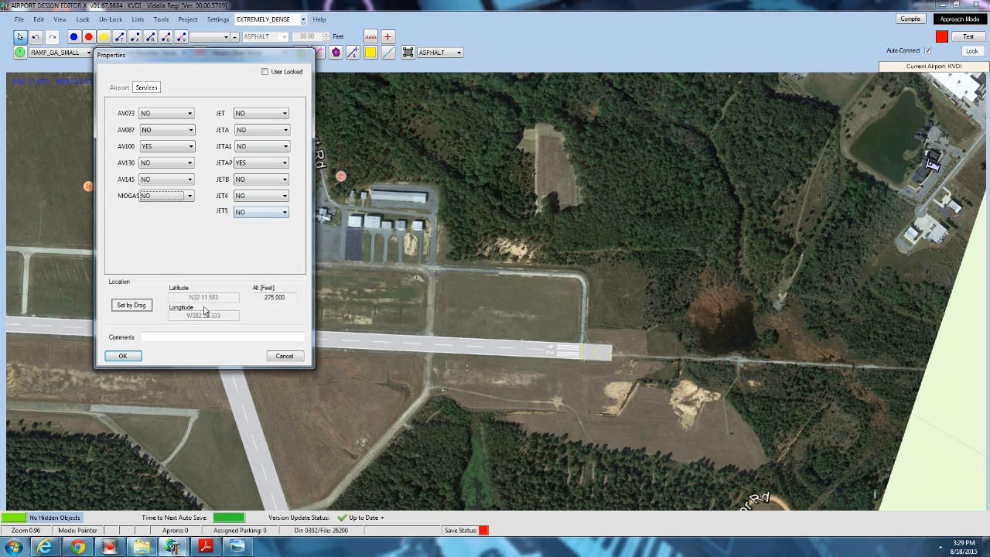
click(131, 358)
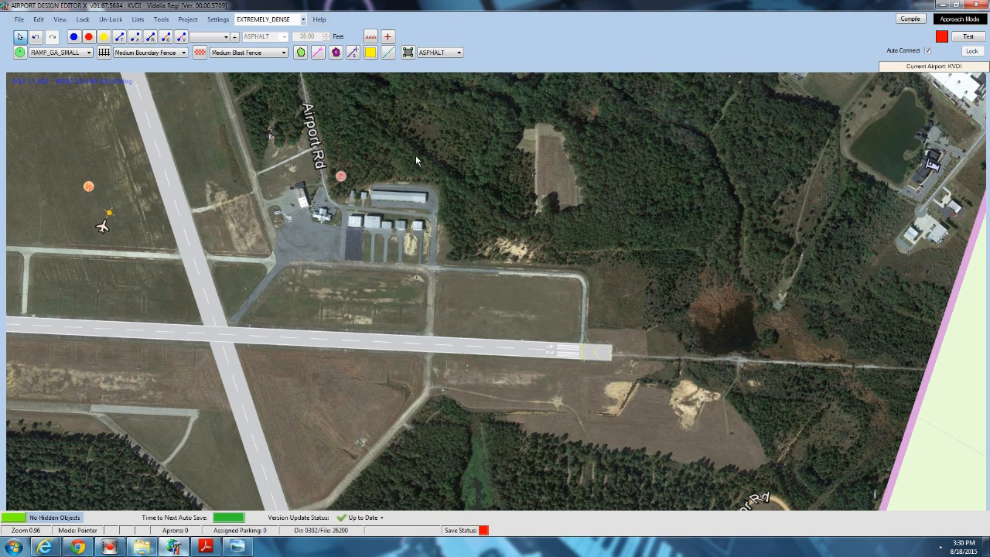
drag(415, 158, 491, 165)
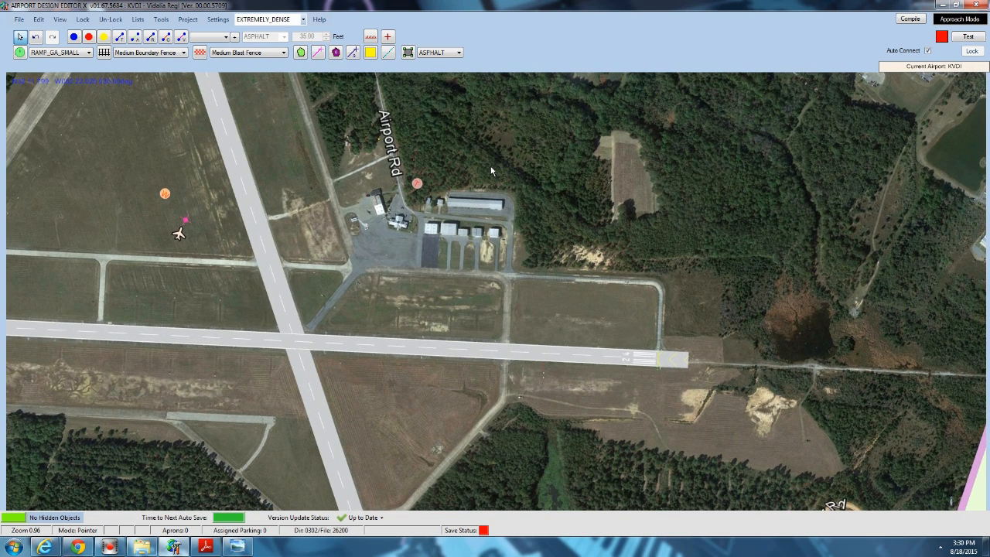